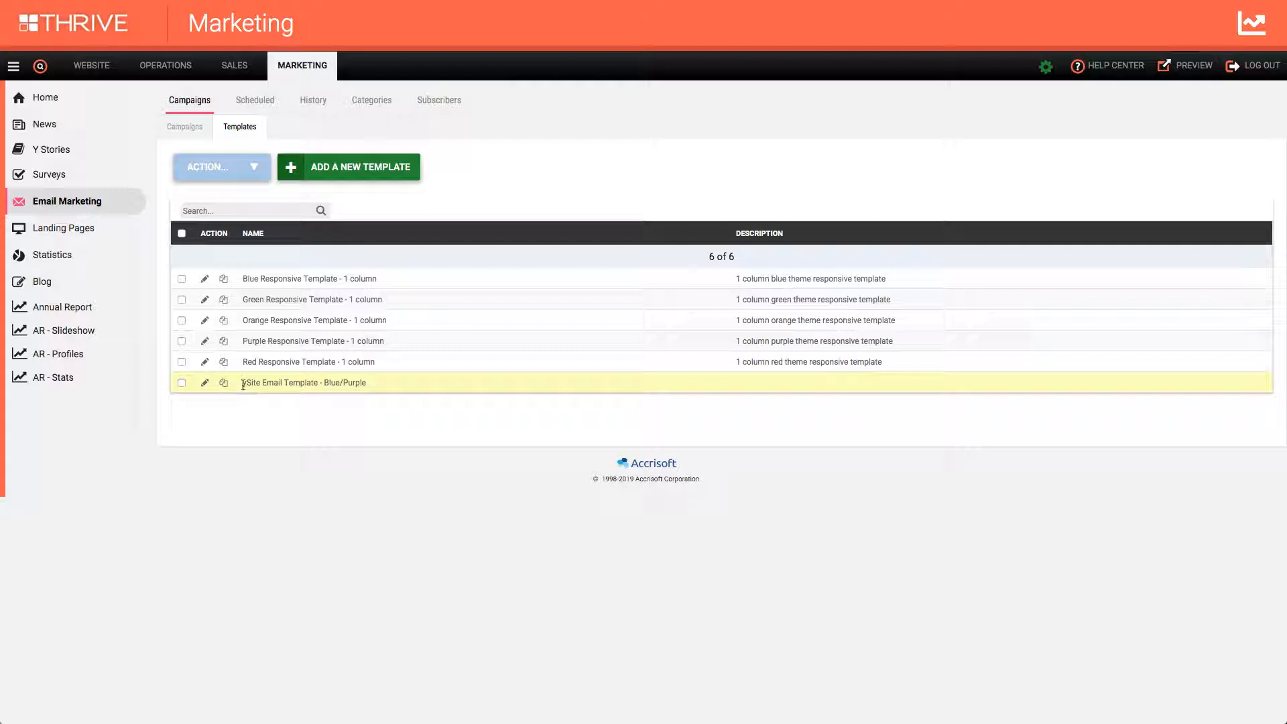
Open the "ySite Email Template - Blue/Purple" template for editing and go to its HTML Body.
{"action": "left_click", "coordinate": [374, 381]}
{"action": "left_click", "coordinate": [205, 382]}
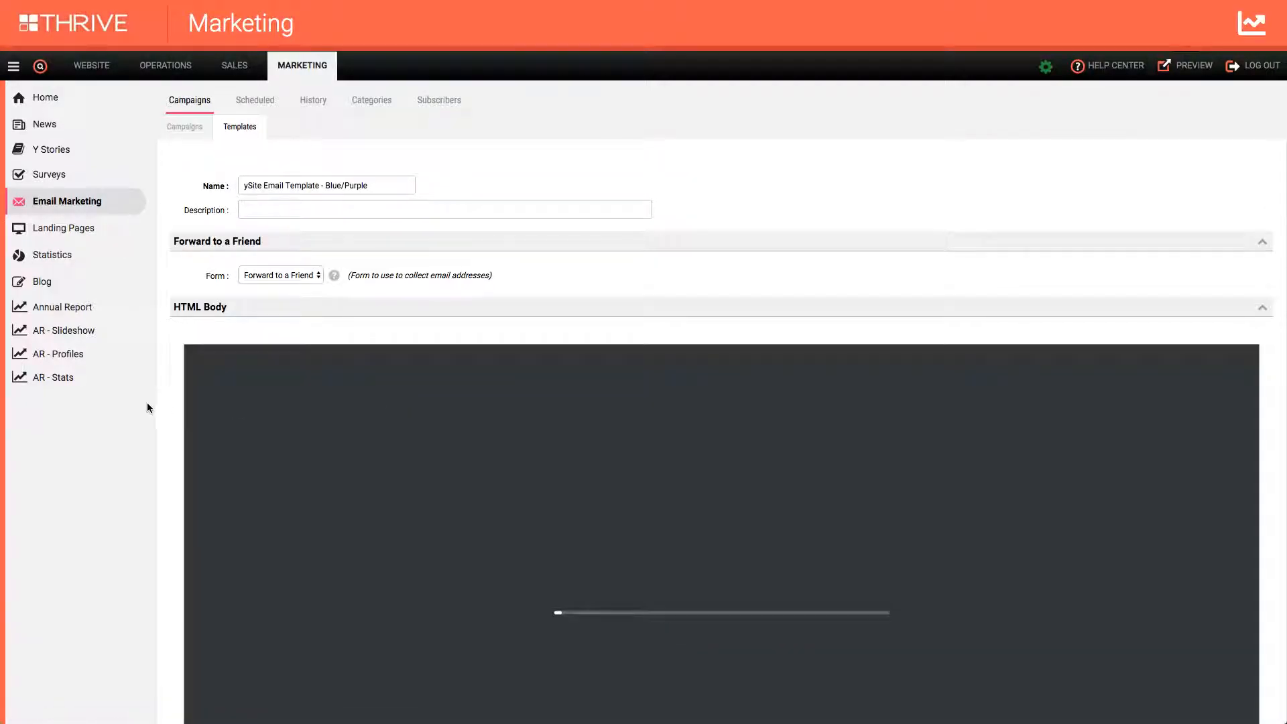
{"action": "scroll", "coordinate": [149, 404], "scroll_direction": "down", "scroll_amount": 1}
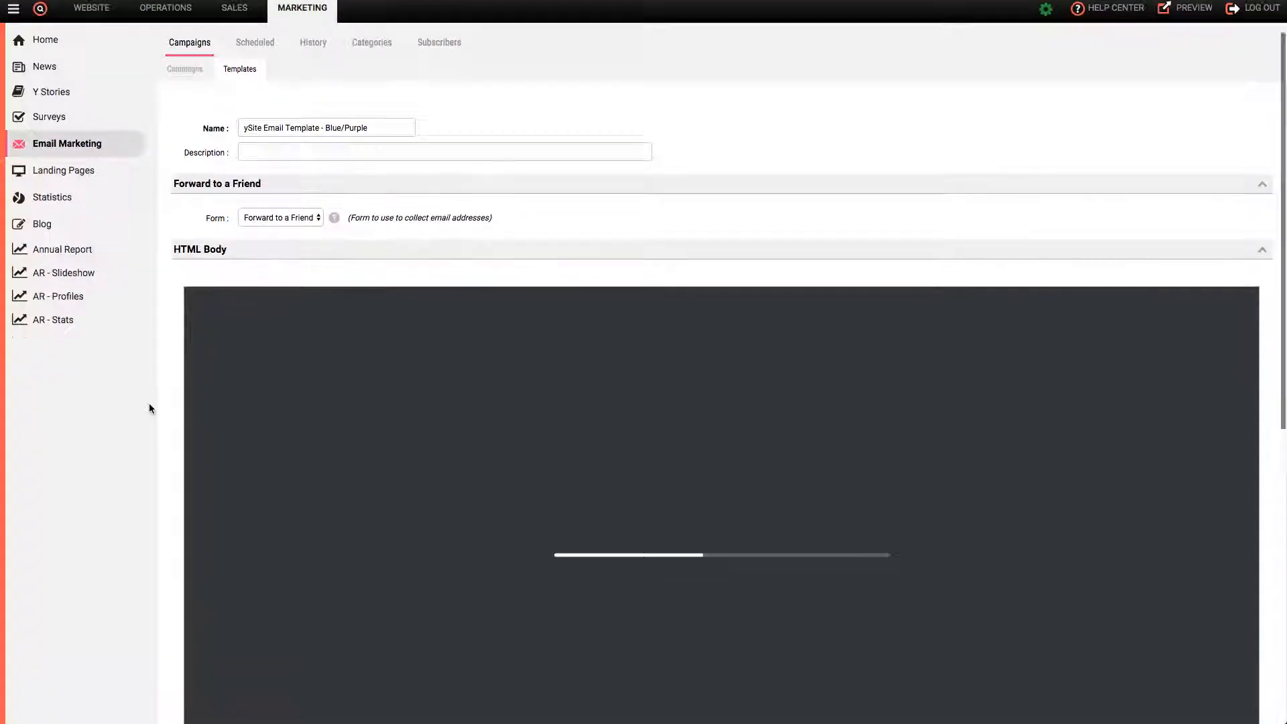
{"action": "scroll", "coordinate": [148, 408], "scroll_direction": "down", "scroll_amount": 3}
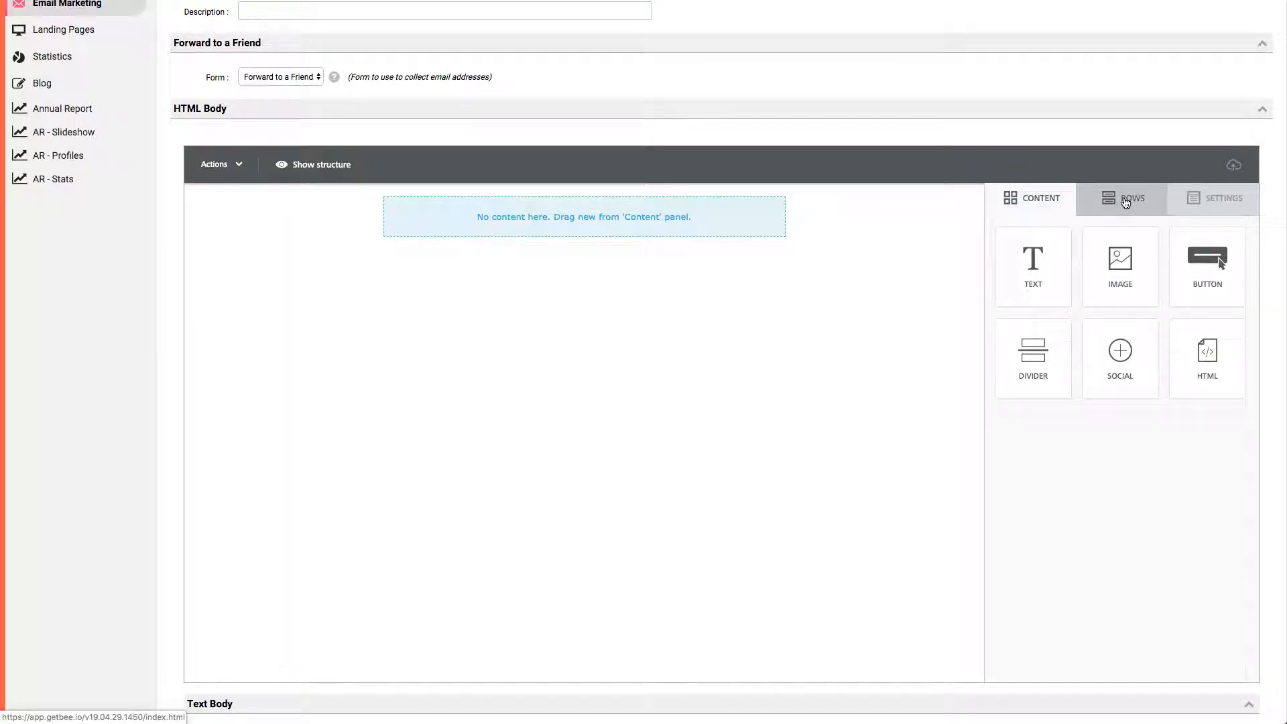
{"action": "scroll", "coordinate": [944, 194], "scroll_direction": "down", "scroll_amount": 1}
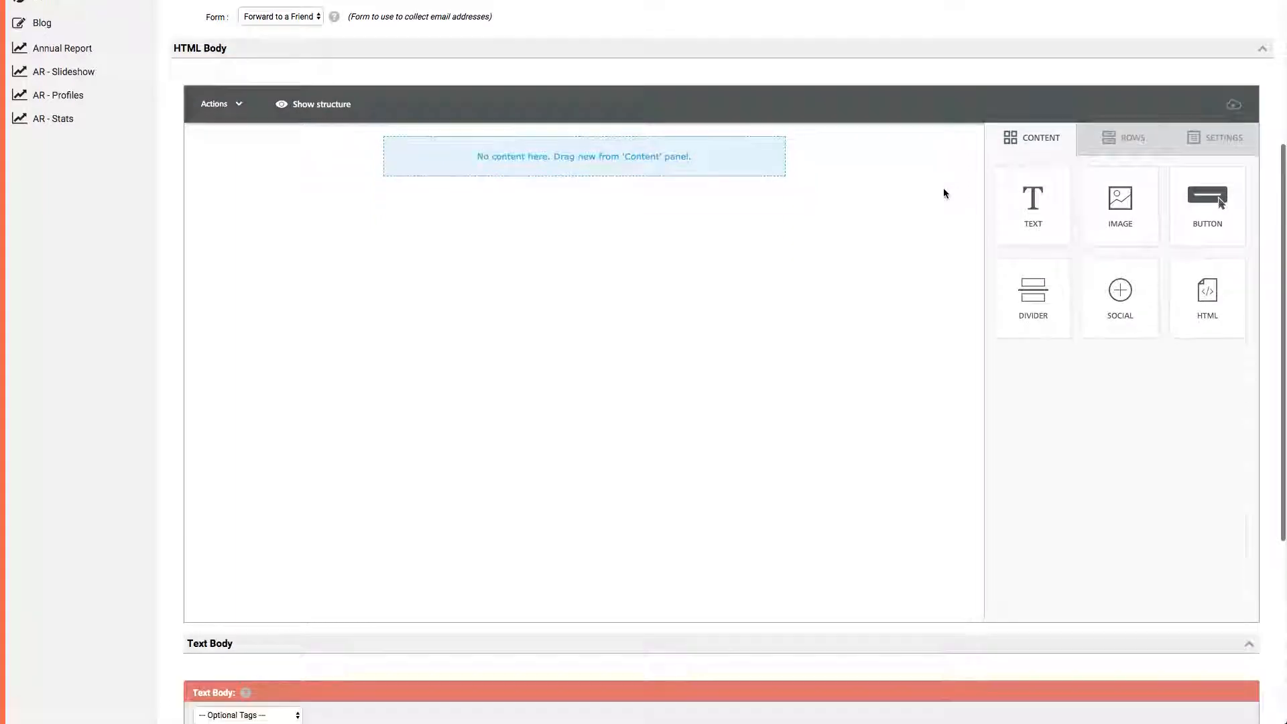
Examine the email builder's content blocks, row layouts and general settings, and compare them with the existing YMCA template's layout.
{"action": "left_click", "coordinate": [1129, 141]}
{"action": "left_click", "coordinate": [1207, 142]}
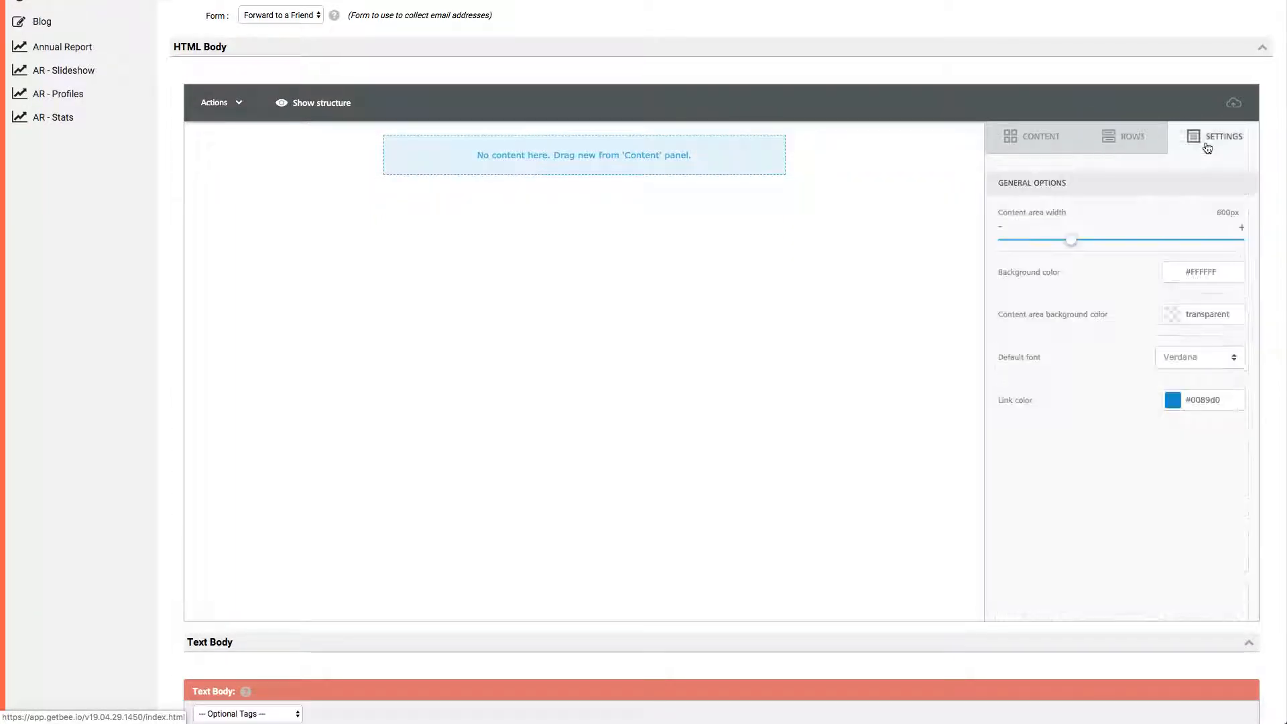
{"action": "left_click", "coordinate": [1012, 146]}
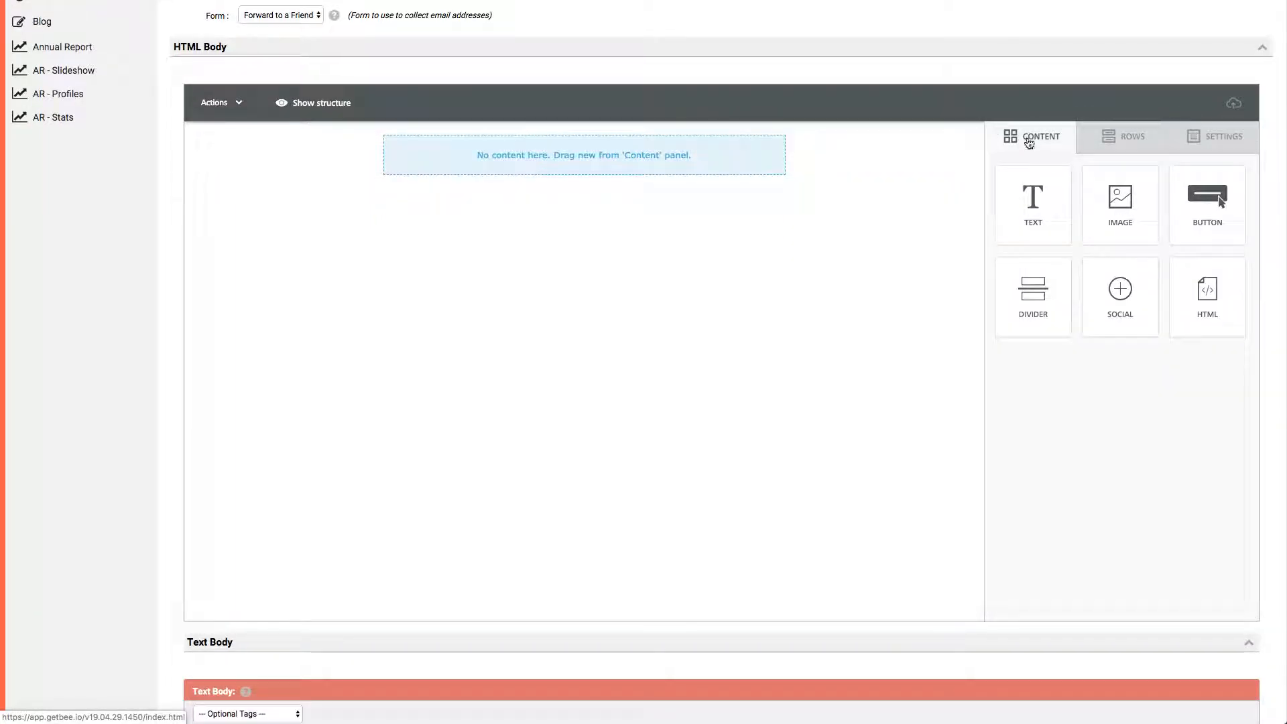
{"action": "left_click", "coordinate": [1118, 143]}
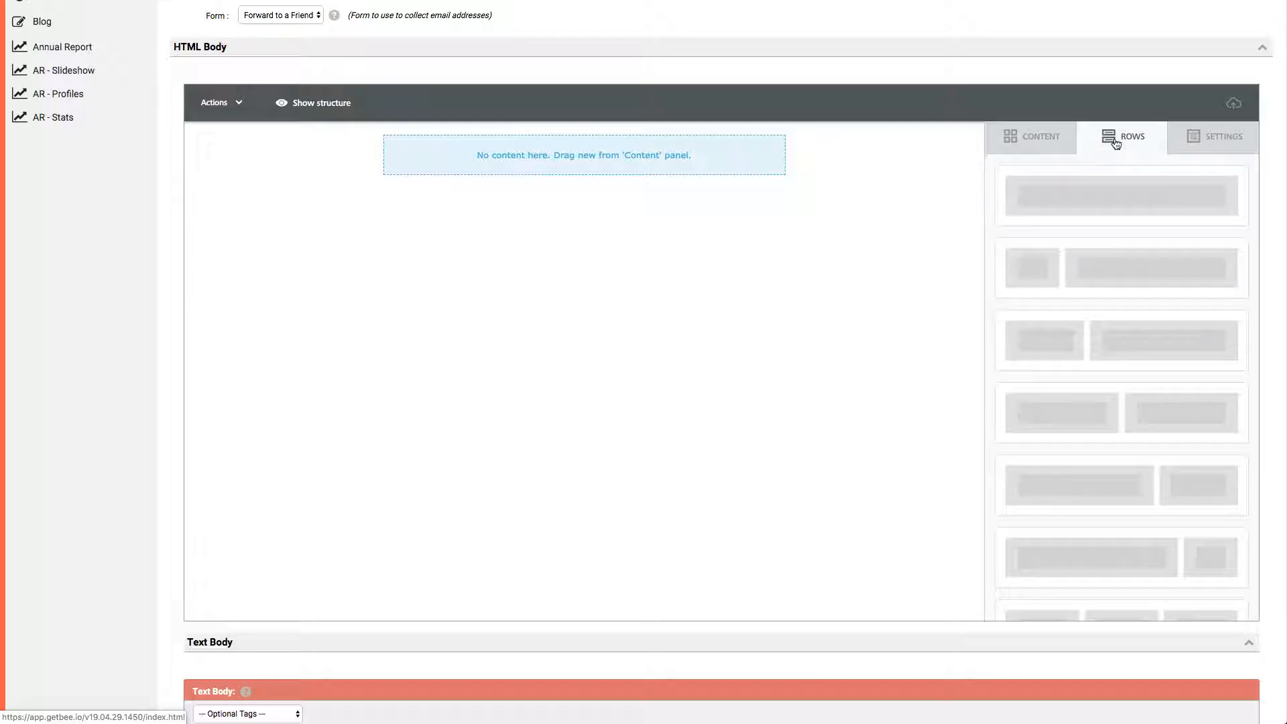
{"action": "left_click", "coordinate": [1213, 144]}
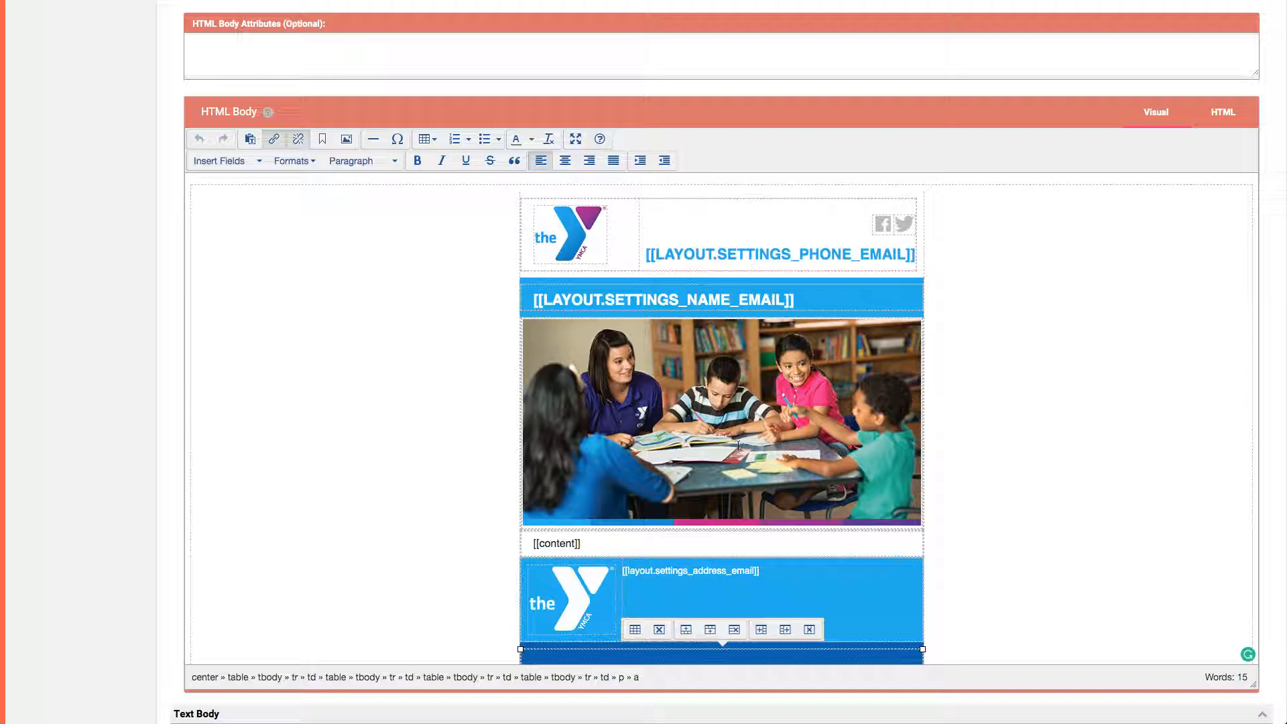
{"action": "scroll", "coordinate": [698, 439], "scroll_direction": "down", "scroll_amount": 1}
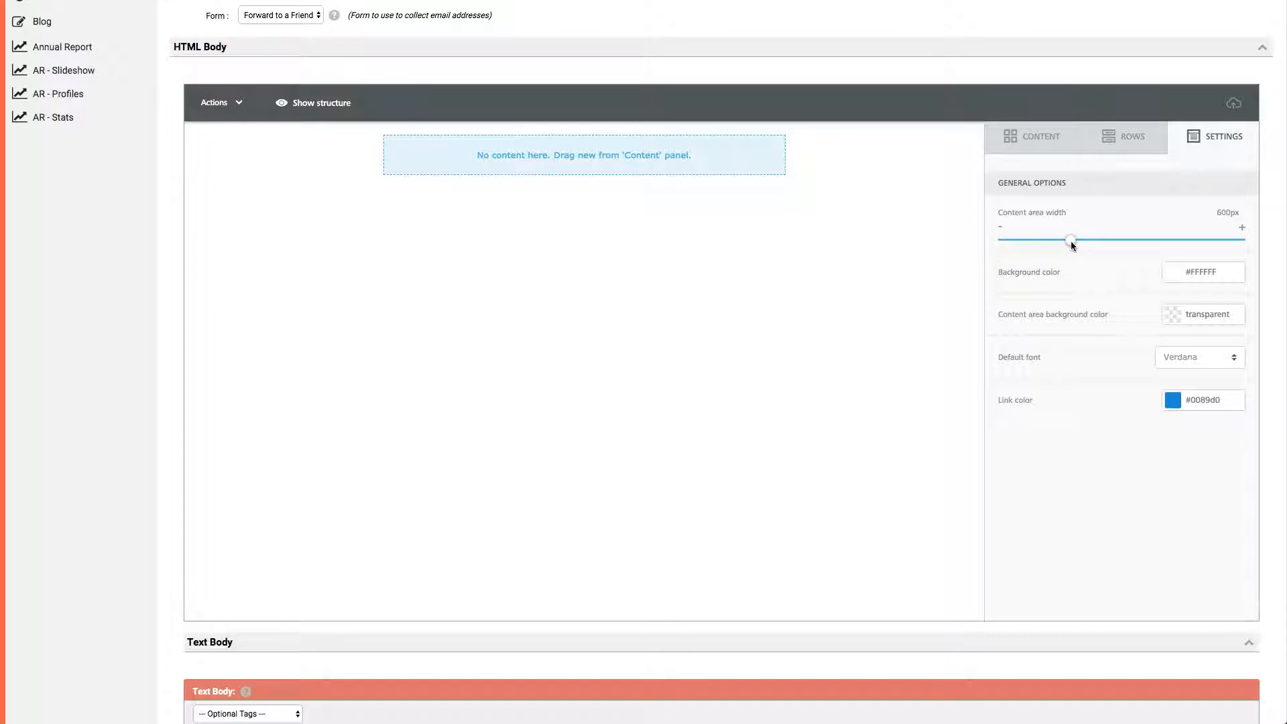
Try grey #999999 as the email's general background color, and return it to white #FFFFFF.
{"action": "double_click", "coordinate": [1240, 213]}
{"action": "mouse_move", "coordinate": [1070, 243]}
{"action": "left_mouse_down"}
{"action": "mouse_move", "coordinate": [1009, 240]}
{"action": "mouse_move", "coordinate": [1143, 242]}
{"action": "mouse_move", "coordinate": [1002, 240]}
{"action": "mouse_move", "coordinate": [1127, 240]}
{"action": "mouse_move", "coordinate": [1017, 241]}
{"action": "mouse_move", "coordinate": [1069, 238]}
{"action": "left_mouse_up"}
{"action": "left_click", "coordinate": [1172, 275]}
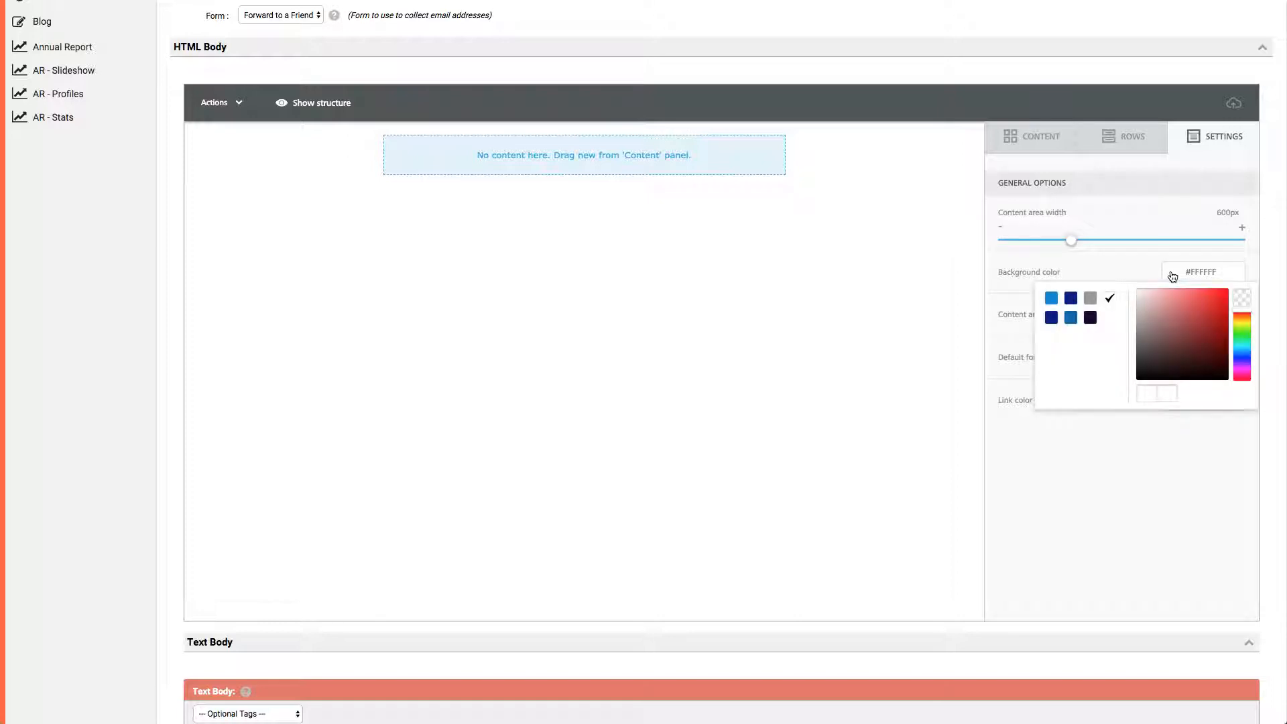
{"action": "left_click", "coordinate": [1090, 299]}
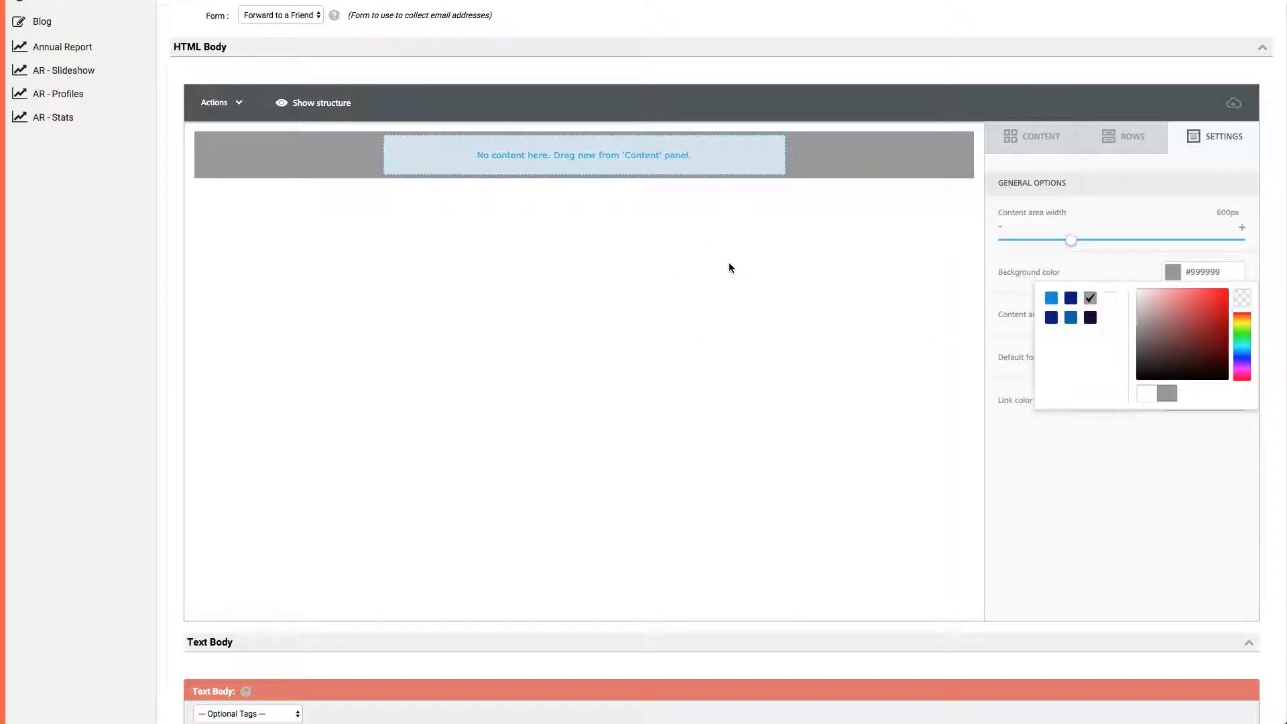
{"action": "left_click", "coordinate": [1110, 298]}
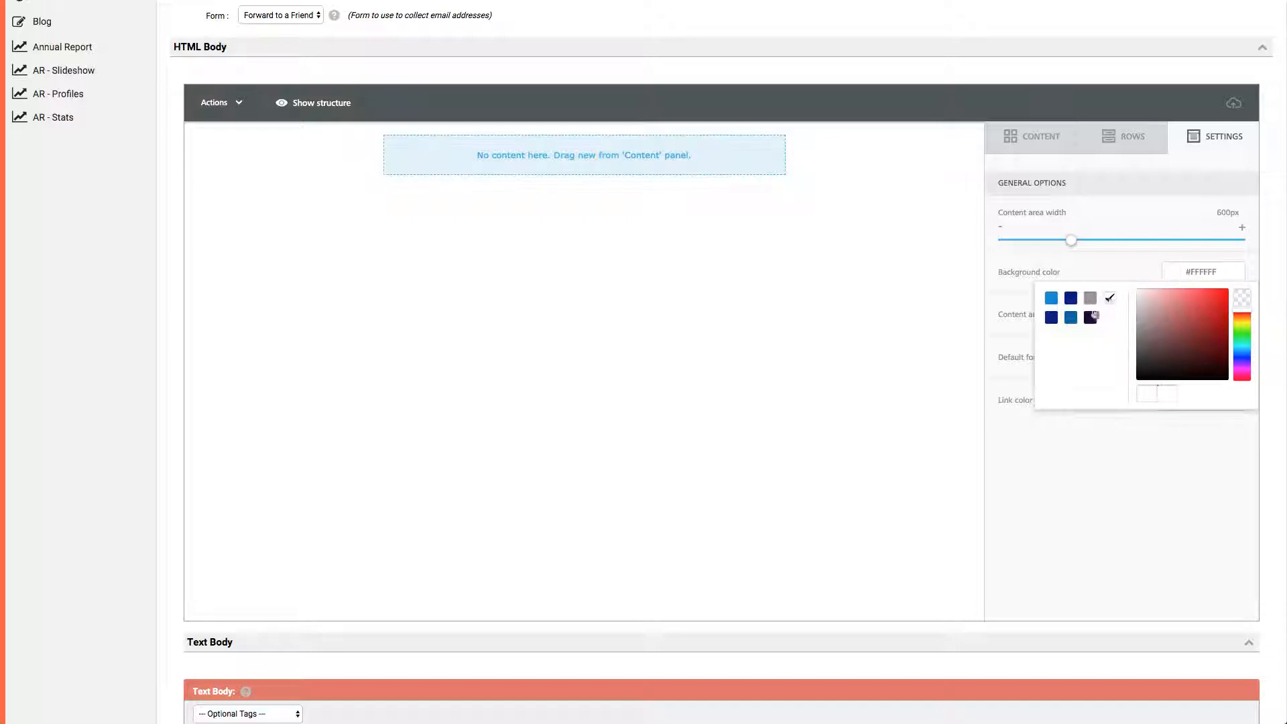
{"action": "left_click", "coordinate": [1144, 488]}
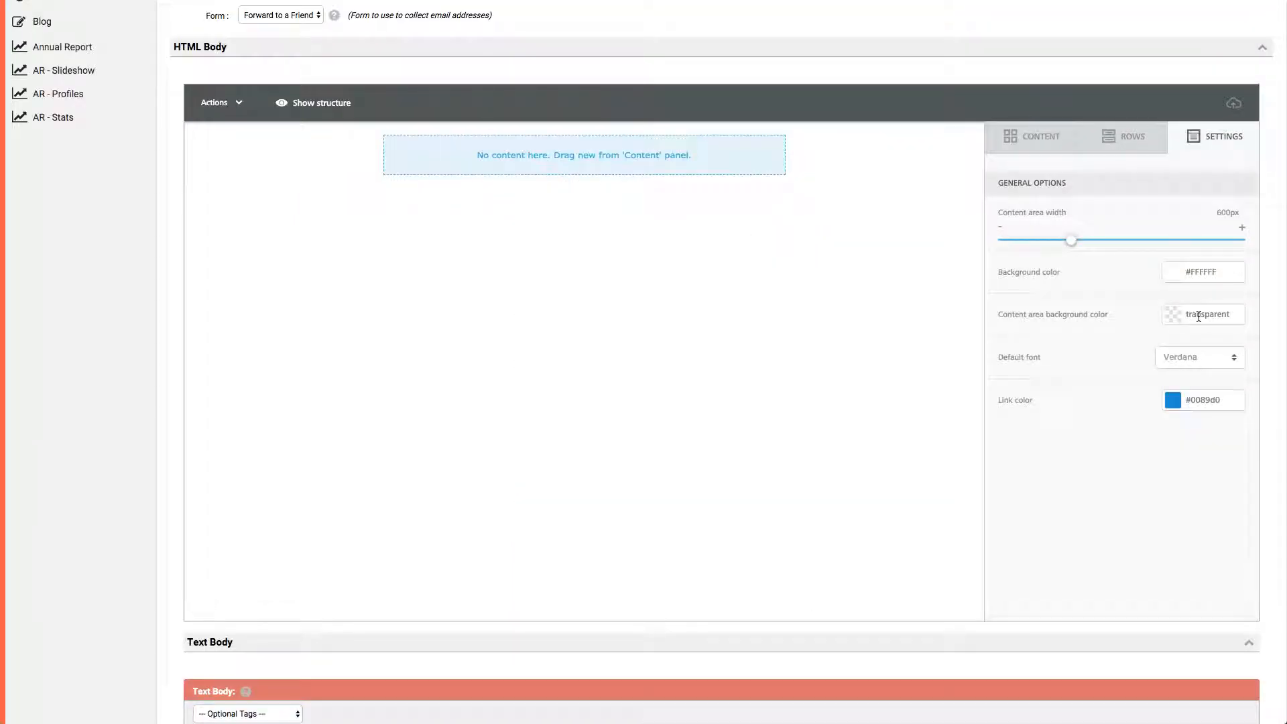
Try grey #999999 as the content area background color, and return it to transparent.
{"action": "left_click", "coordinate": [1173, 323]}
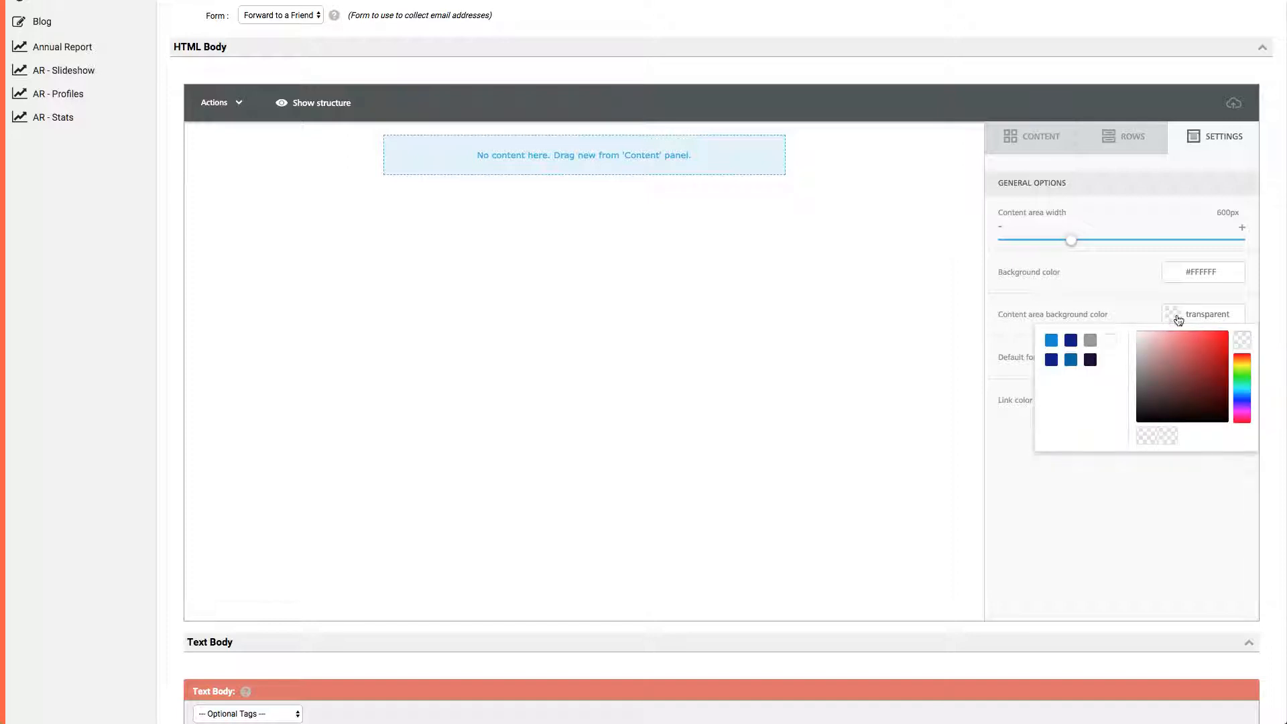
{"action": "left_click", "coordinate": [1090, 339]}
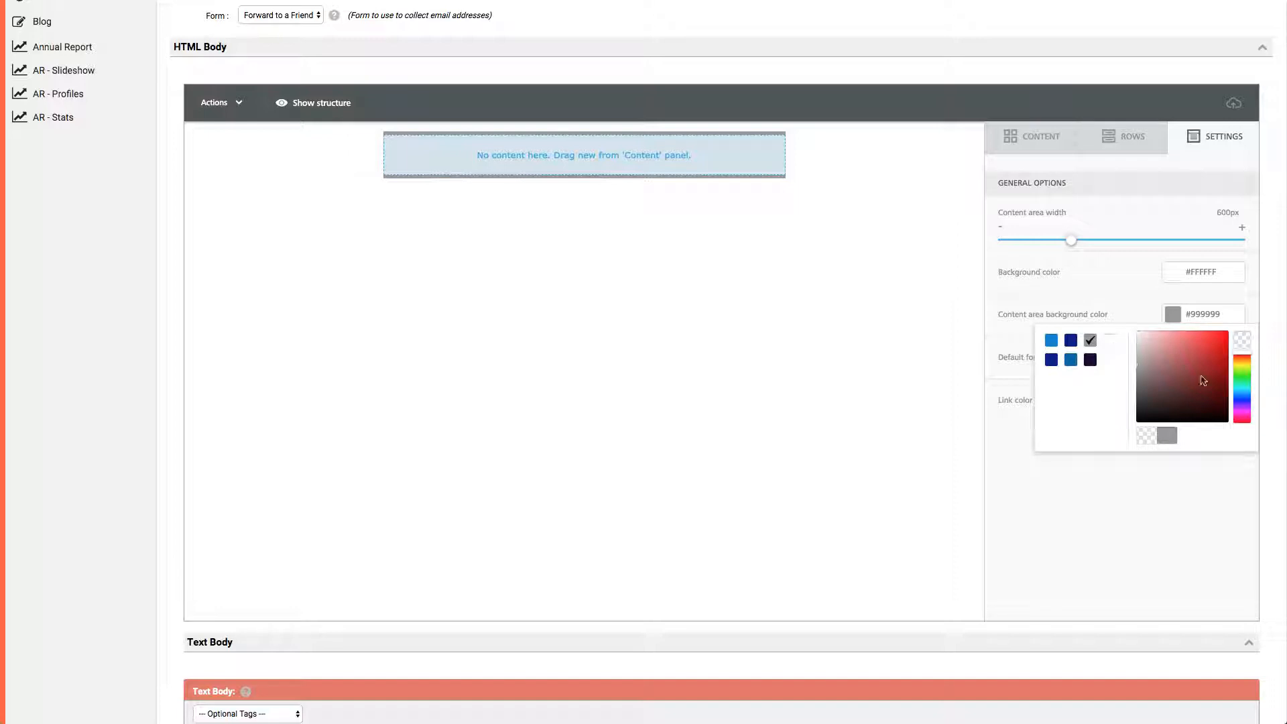
{"action": "left_click", "coordinate": [1242, 340]}
{"action": "left_click", "coordinate": [1111, 304]}
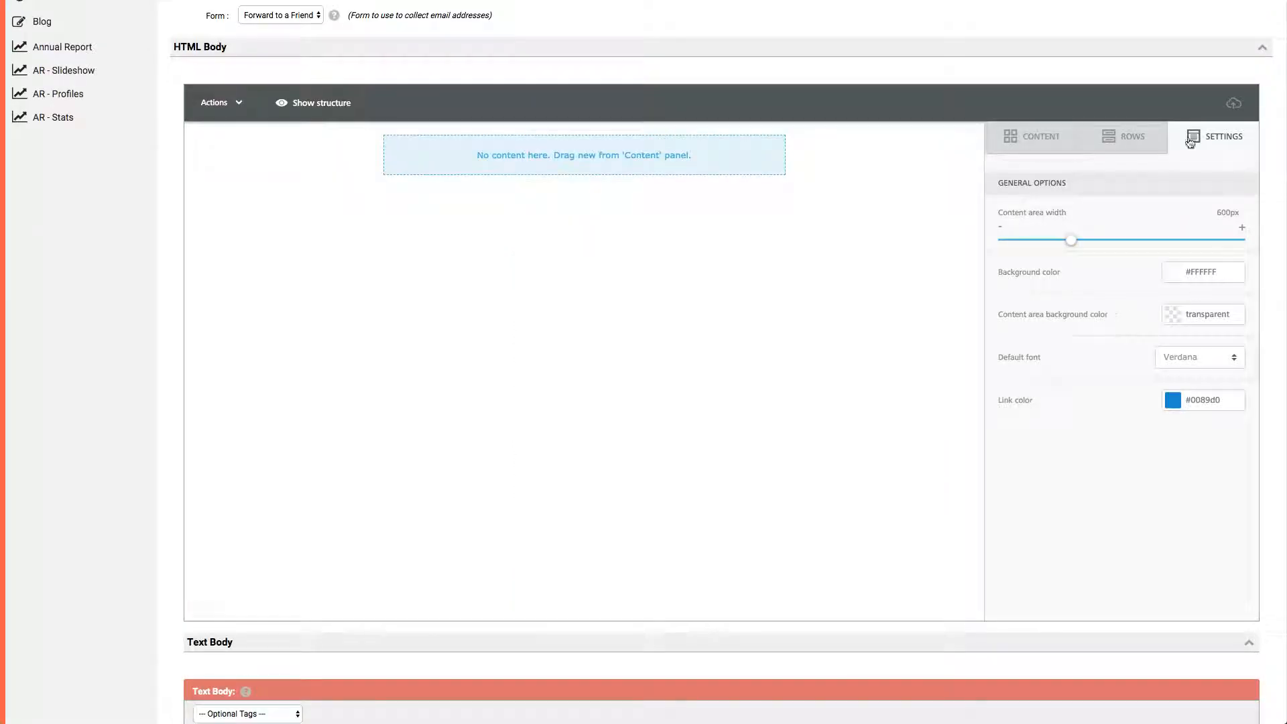
Add a two-column row with a one-third and a two-thirds column above the empty row, and delete the original single-column row.
{"action": "left_click", "coordinate": [1137, 145]}
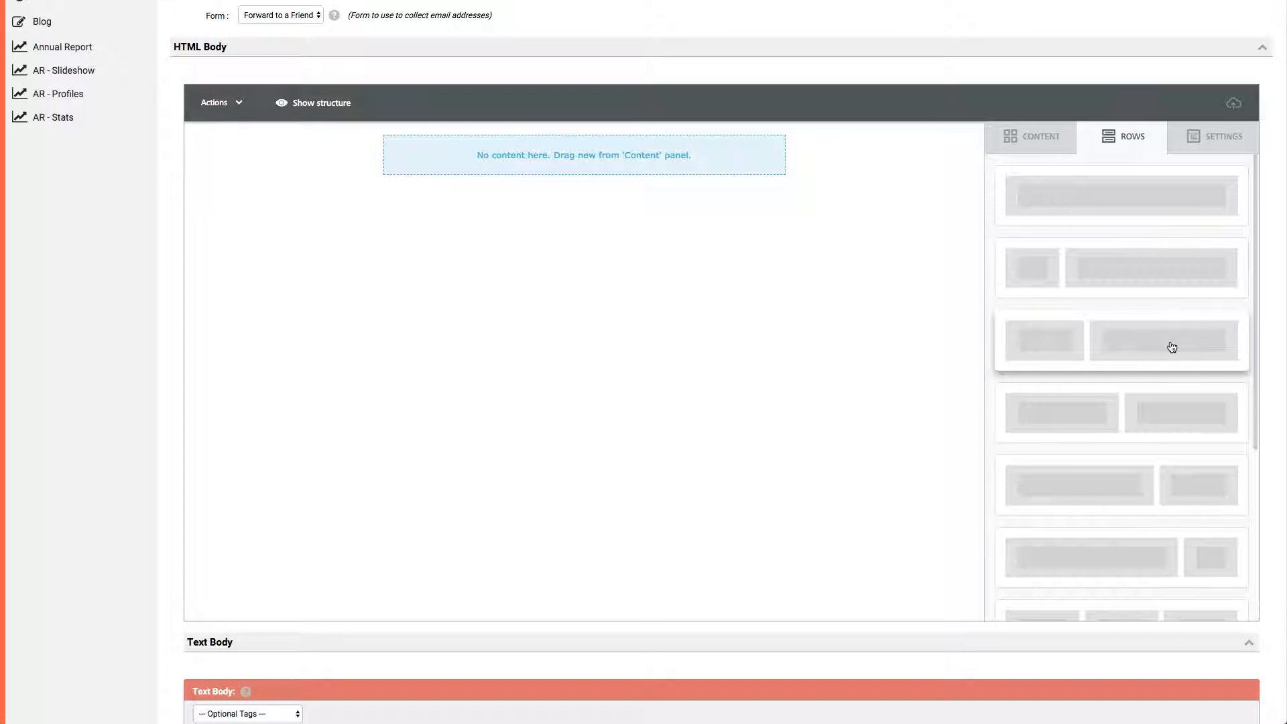
{"action": "left_click_drag", "start_coordinate": [1178, 348], "coordinate": [662, 128]}
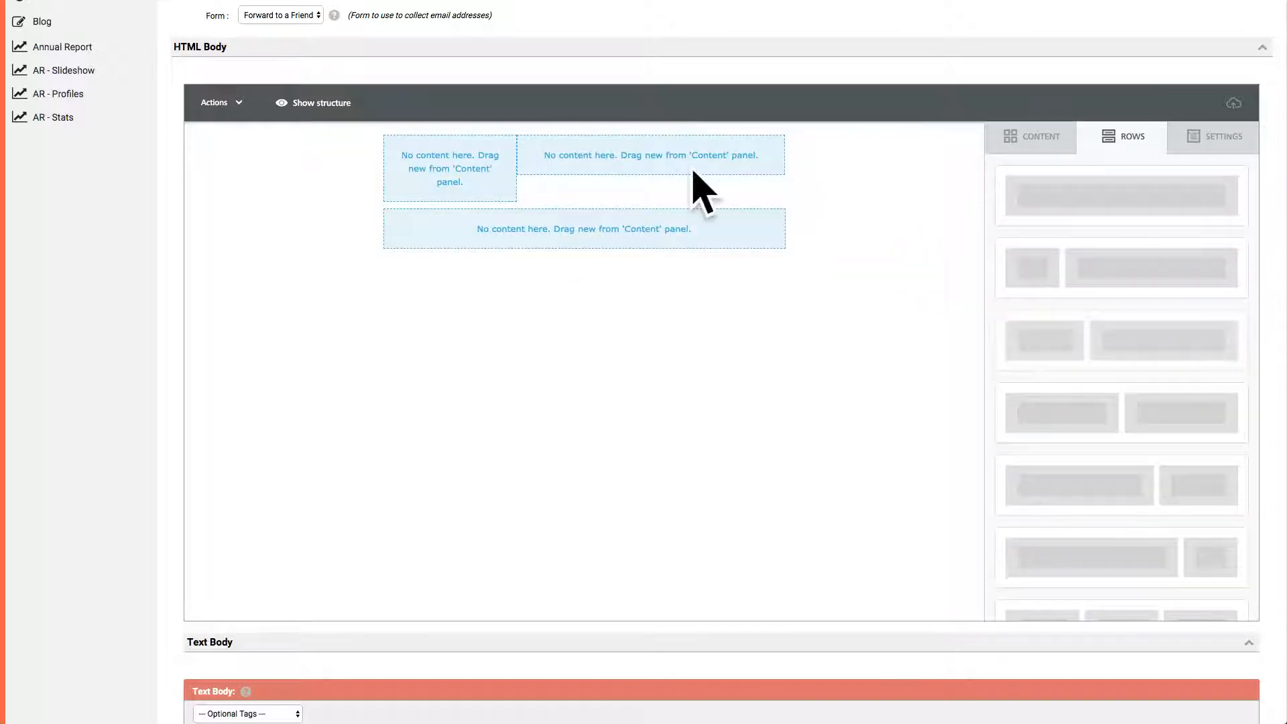
{"action": "left_click", "coordinate": [756, 236]}
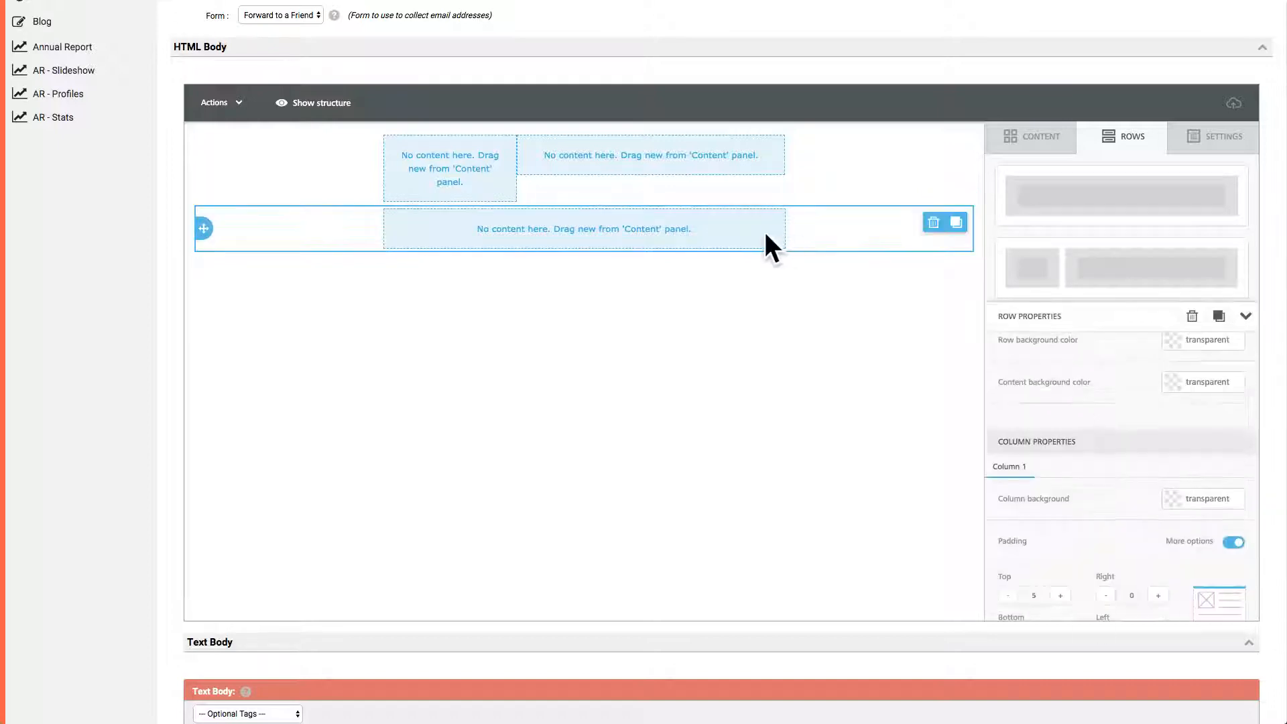
{"action": "left_click", "coordinate": [933, 222]}
{"action": "left_click", "coordinate": [774, 385]}
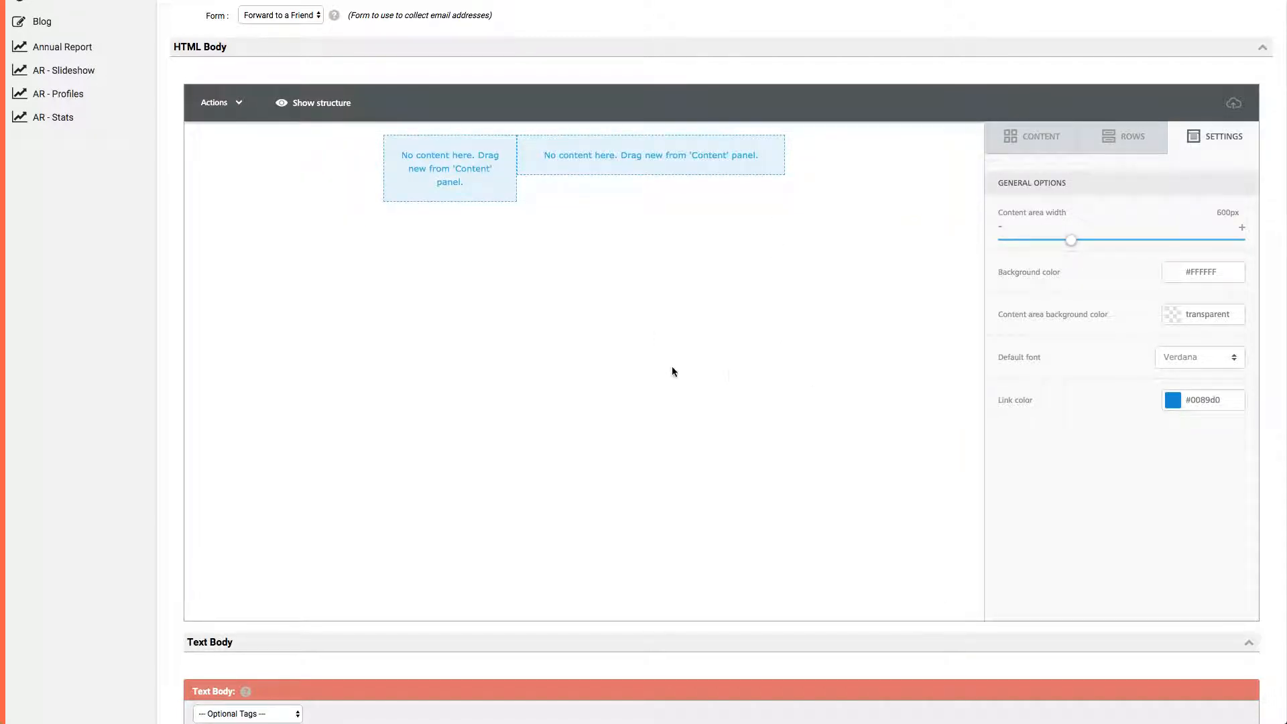
Show the layout structure and add three single-column rows below the two-column row.
{"action": "left_click", "coordinate": [306, 105]}
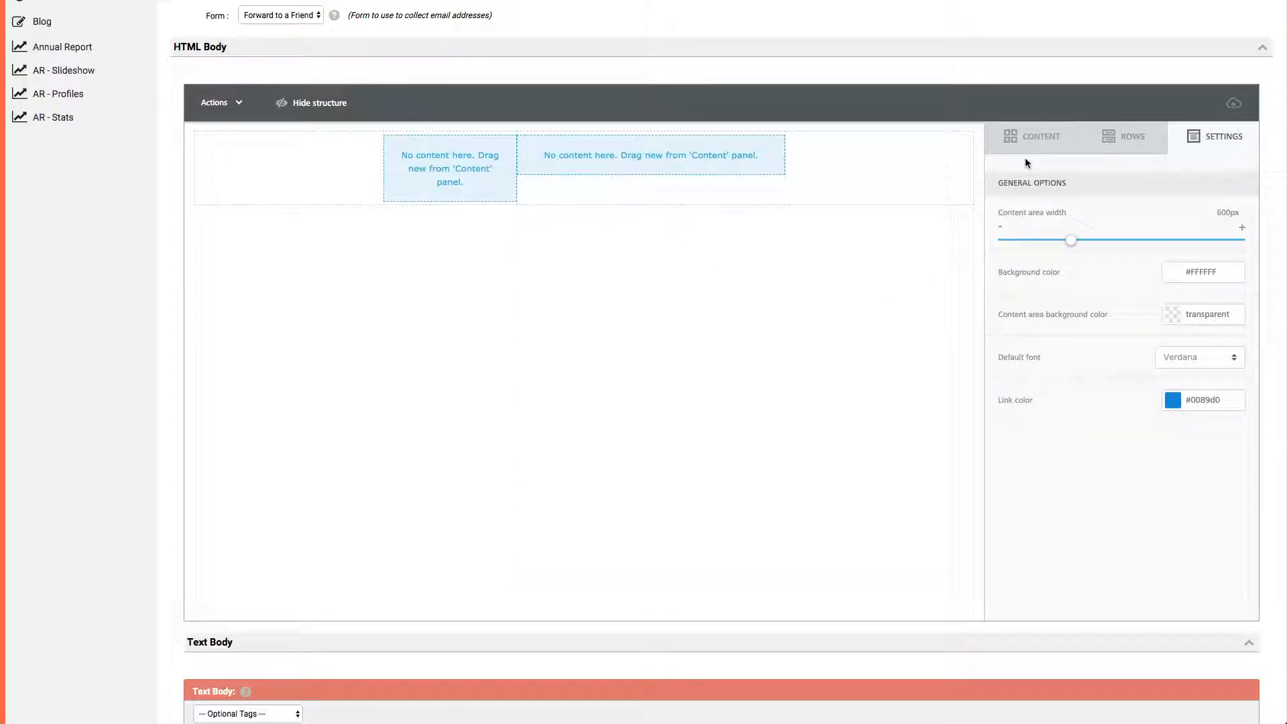
{"action": "left_click", "coordinate": [1121, 136]}
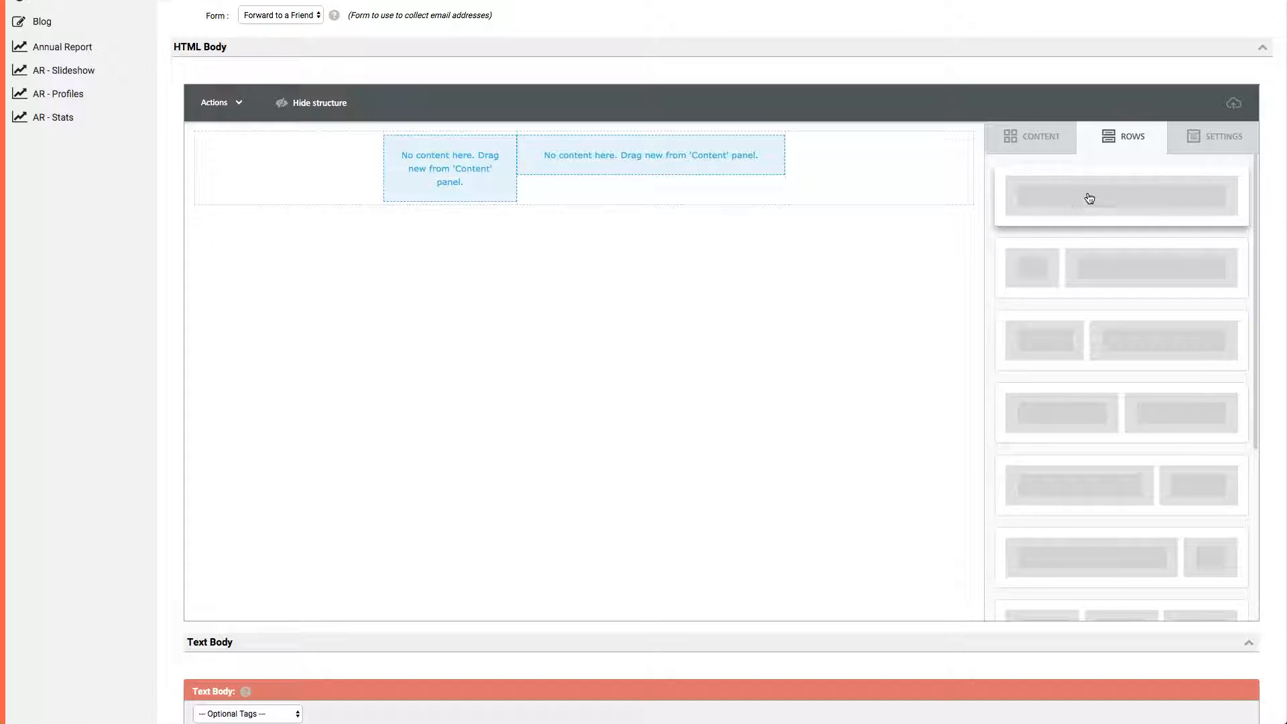
{"action": "left_click_drag", "start_coordinate": [1130, 203], "coordinate": [673, 207]}
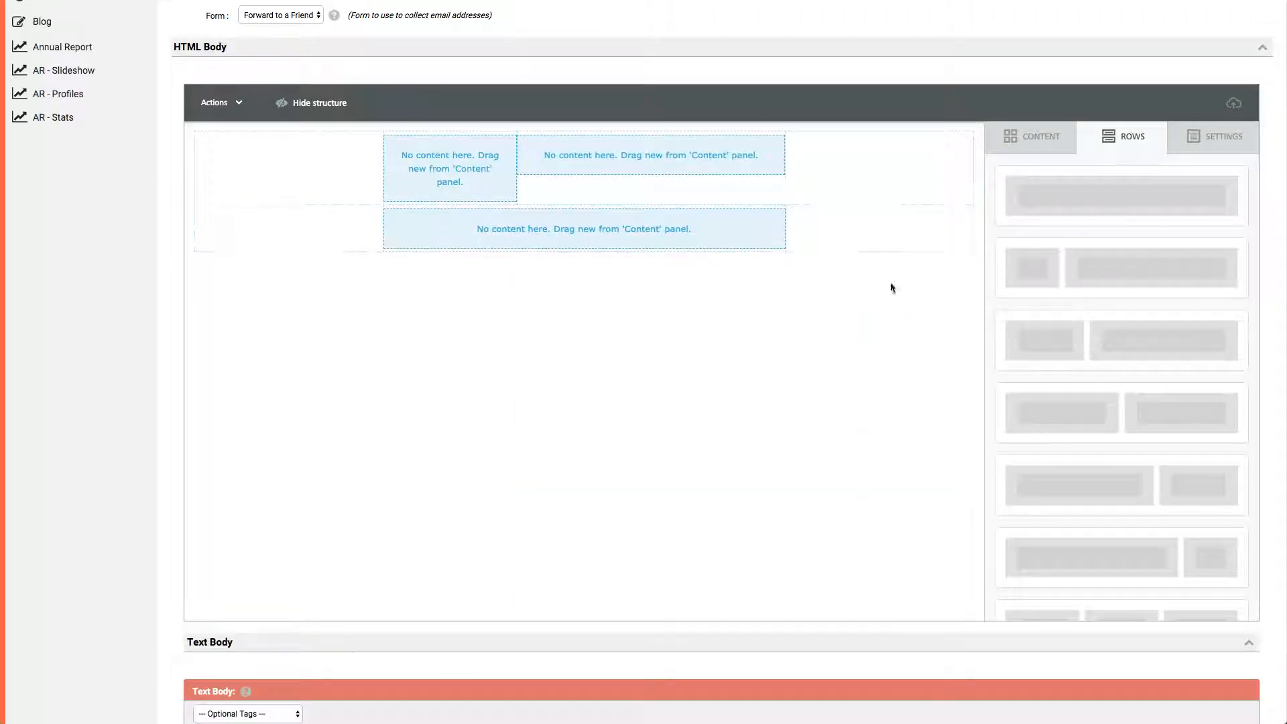
{"action": "left_click_drag", "start_coordinate": [1165, 196], "coordinate": [589, 250]}
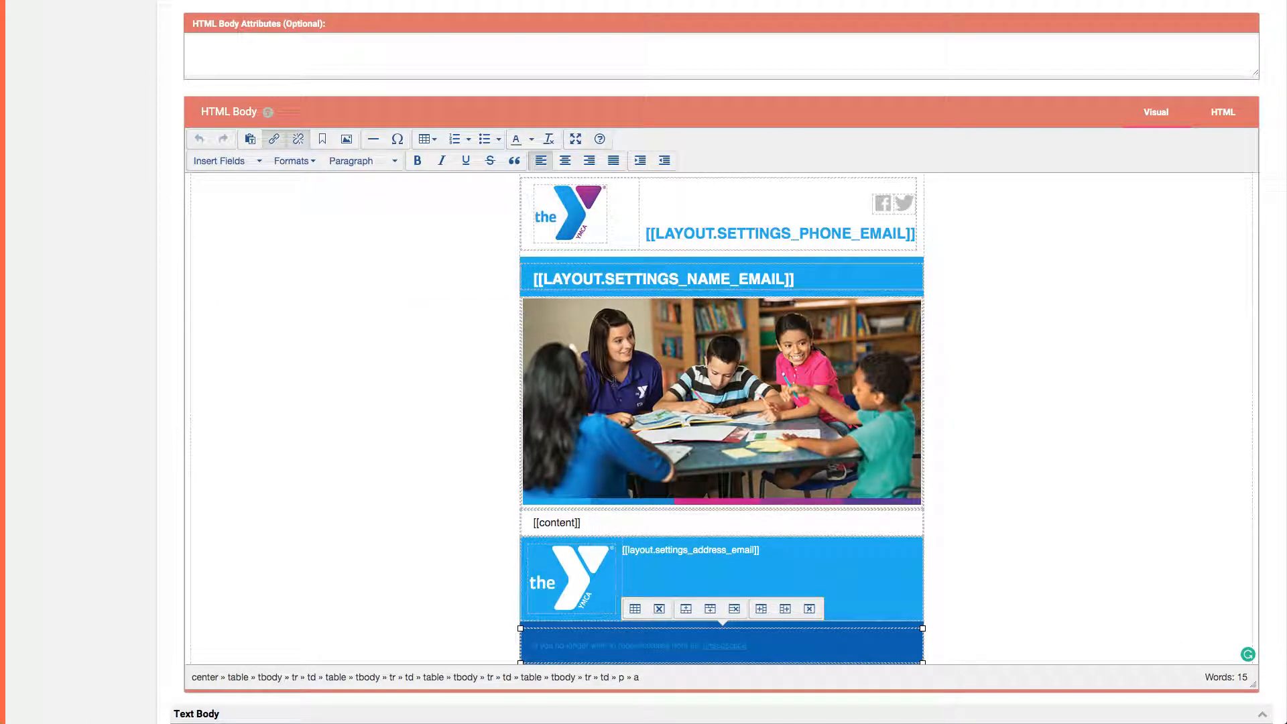
{"action": "scroll", "coordinate": [907, 581], "scroll_direction": "down", "scroll_amount": 1}
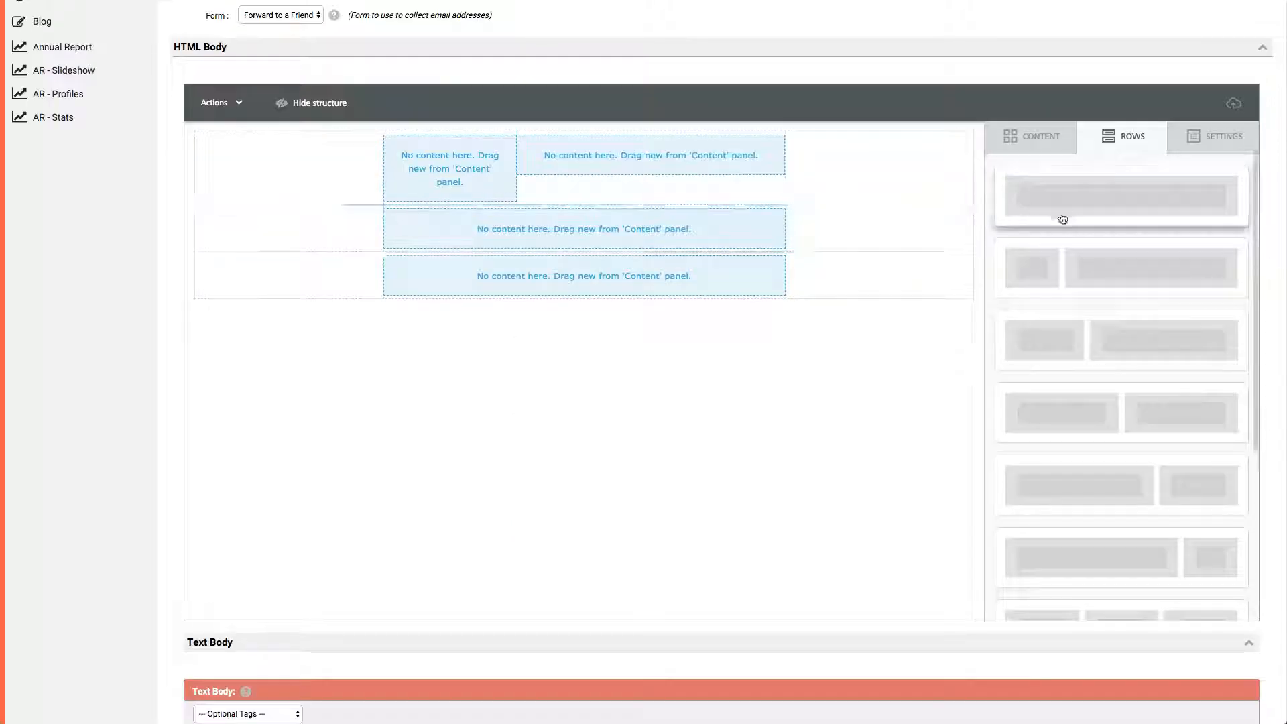
{"action": "left_click_drag", "start_coordinate": [1060, 215], "coordinate": [469, 296]}
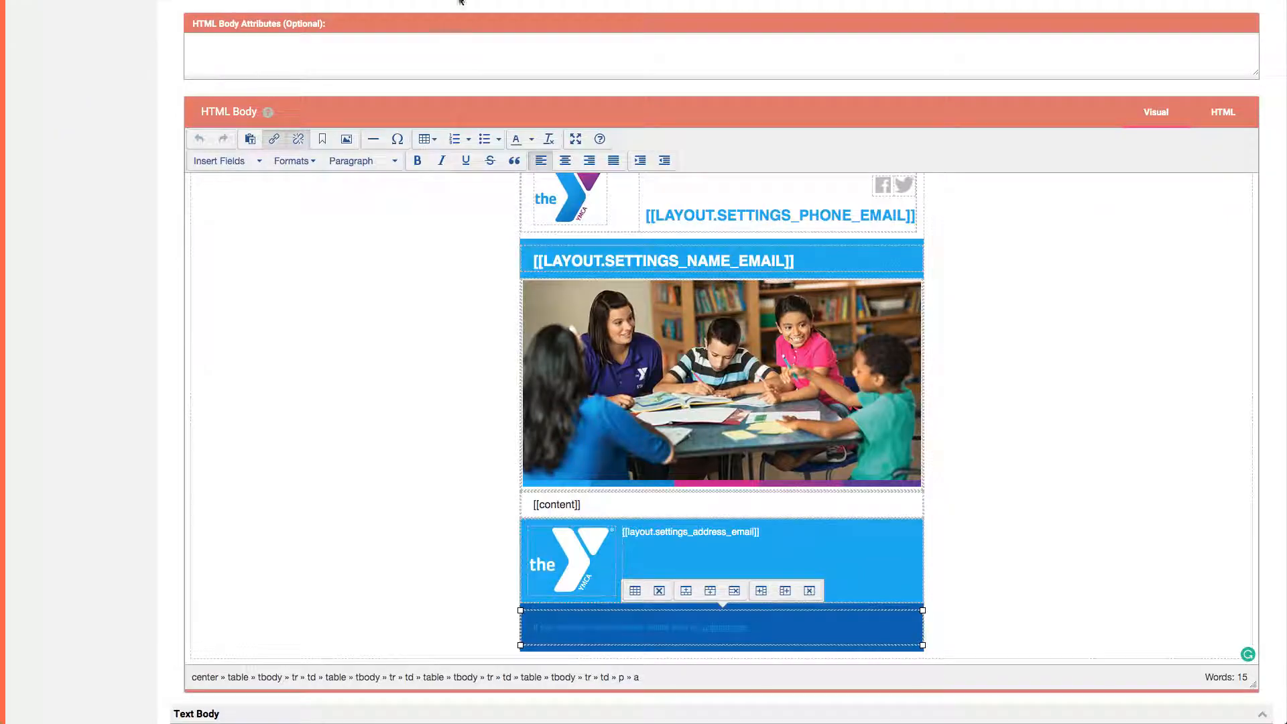
{"action": "scroll", "coordinate": [678, 477], "scroll_direction": "down", "scroll_amount": 3}
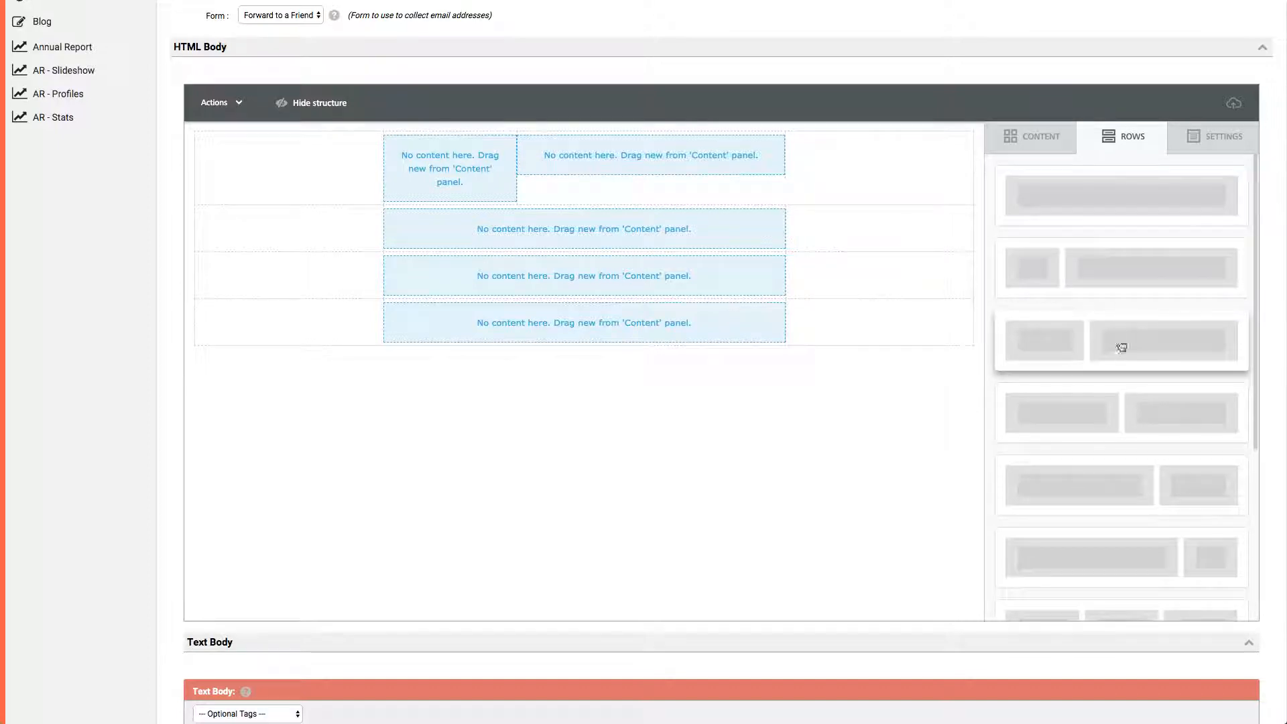
Add a one-third/two-thirds two-column row at the end of the layout, followed by one more single-column row.
{"action": "left_click_drag", "start_coordinate": [1123, 344], "coordinate": [500, 356]}
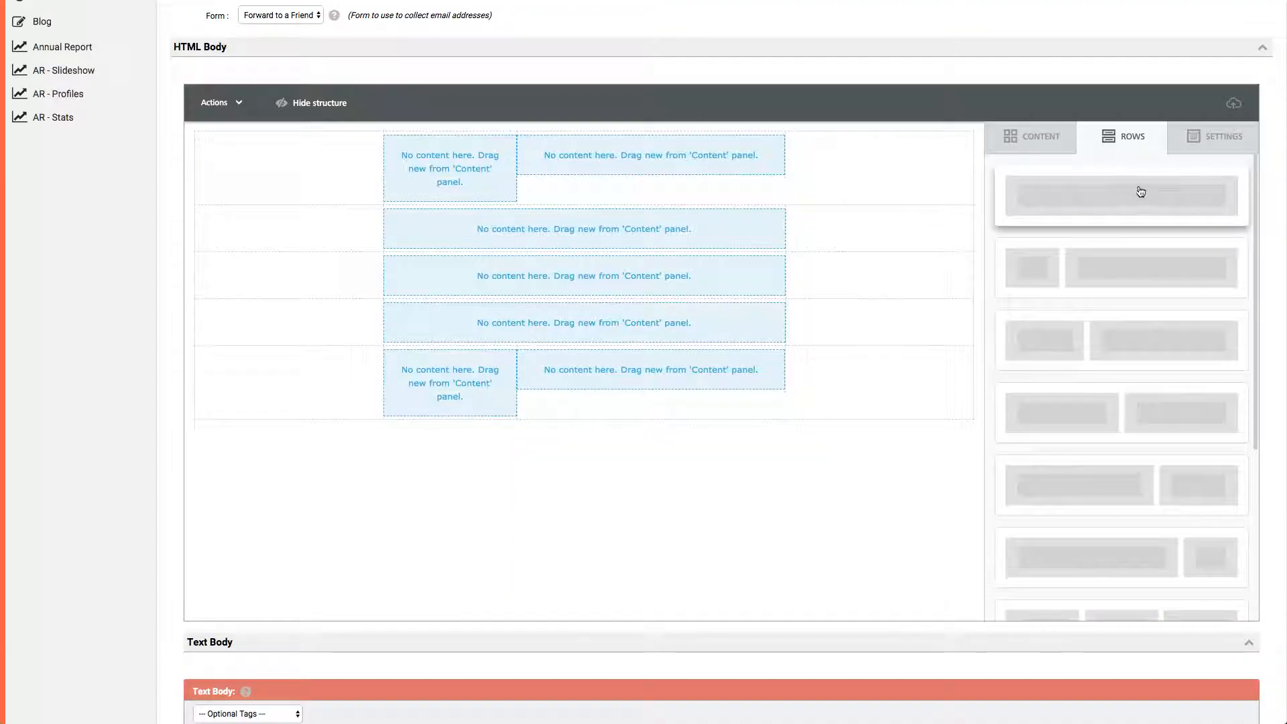
{"action": "left_click_drag", "start_coordinate": [1137, 193], "coordinate": [488, 422]}
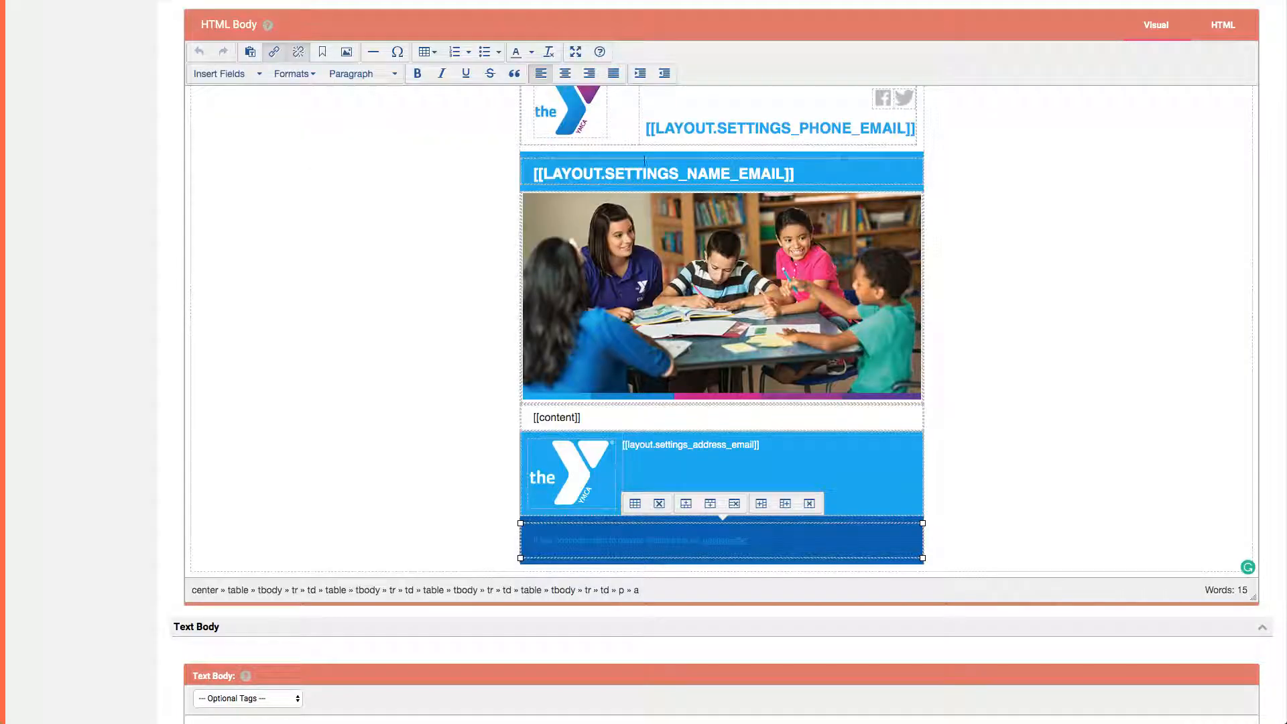
{"action": "scroll", "coordinate": [645, 161], "scroll_direction": "up", "scroll_amount": 2}
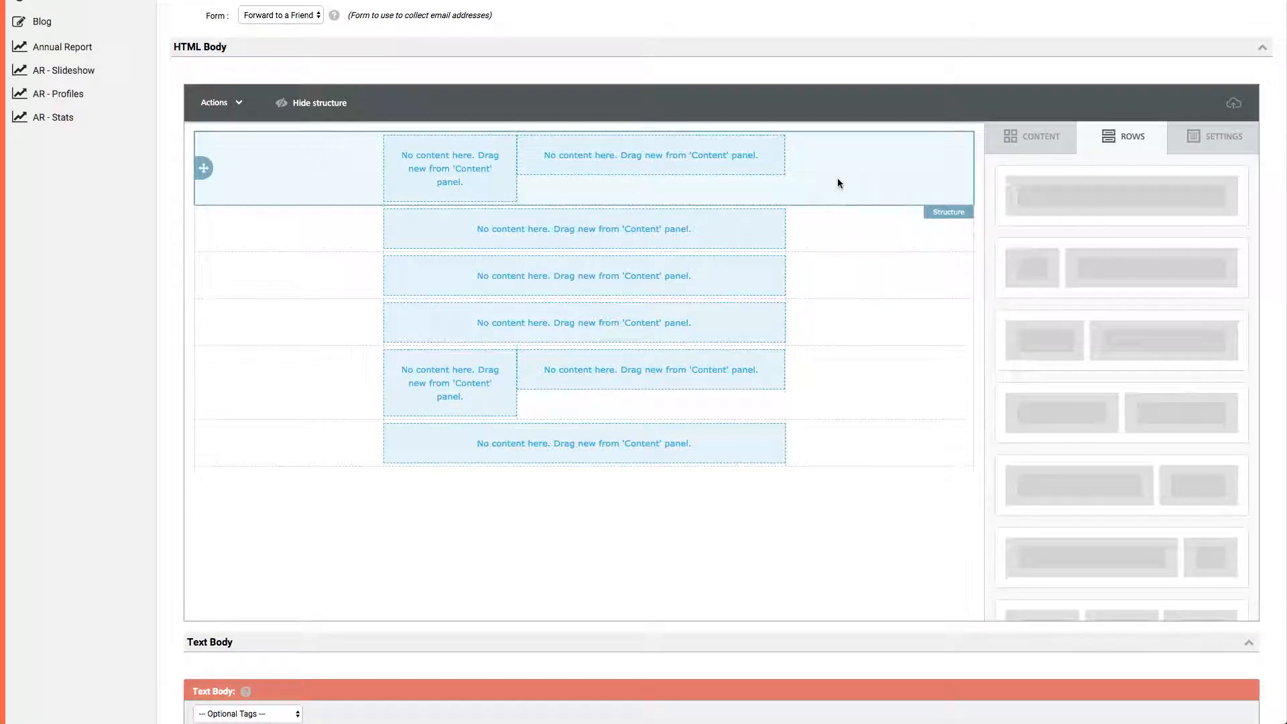
Set the row background color of the first two-column row to grey #999999.
{"action": "left_click", "coordinate": [838, 179]}
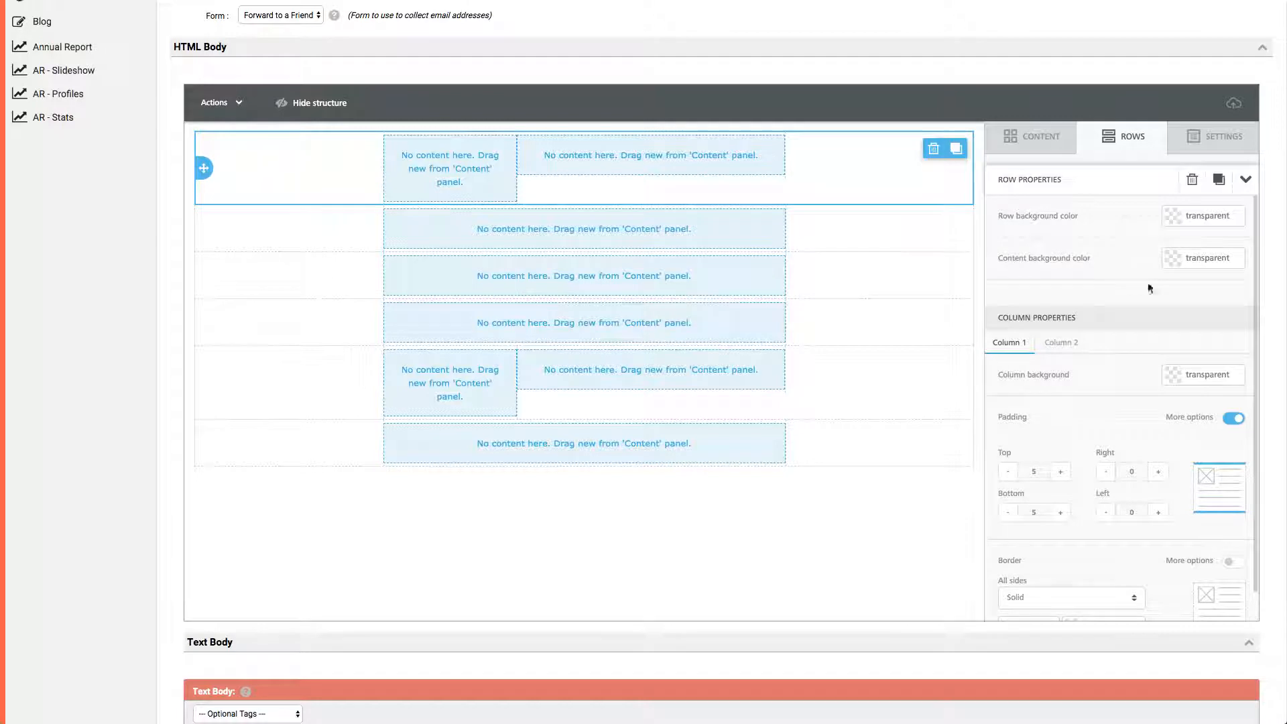
{"action": "scroll", "coordinate": [1086, 543], "scroll_direction": "down", "scroll_amount": 1}
{"action": "scroll", "coordinate": [1065, 456], "scroll_direction": "up", "scroll_amount": 1}
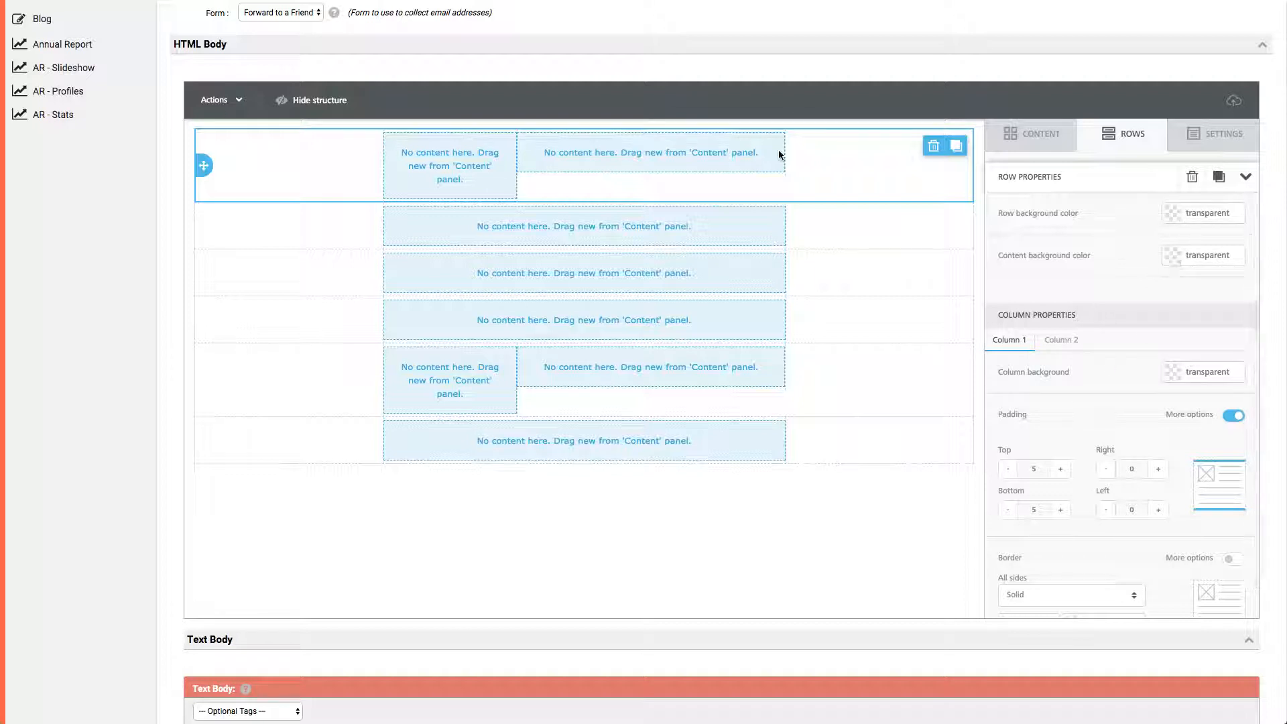
{"action": "left_click", "coordinate": [1171, 215]}
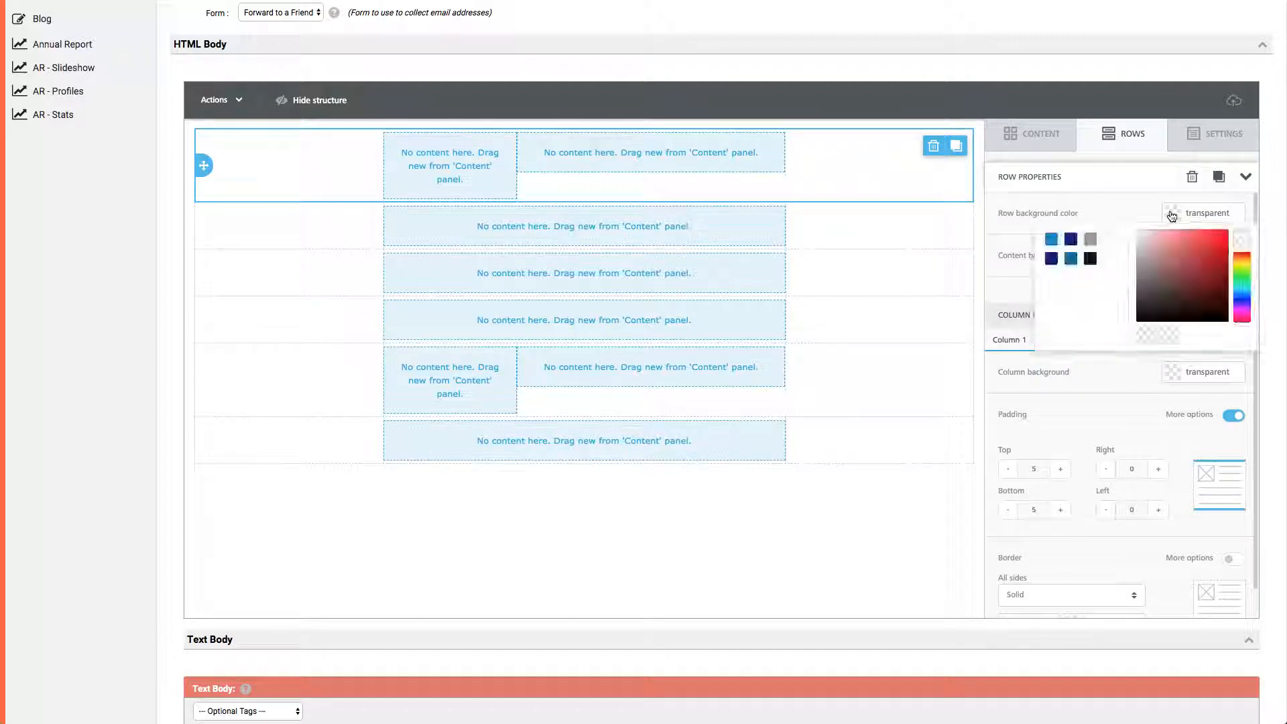
{"action": "left_click", "coordinate": [1090, 240]}
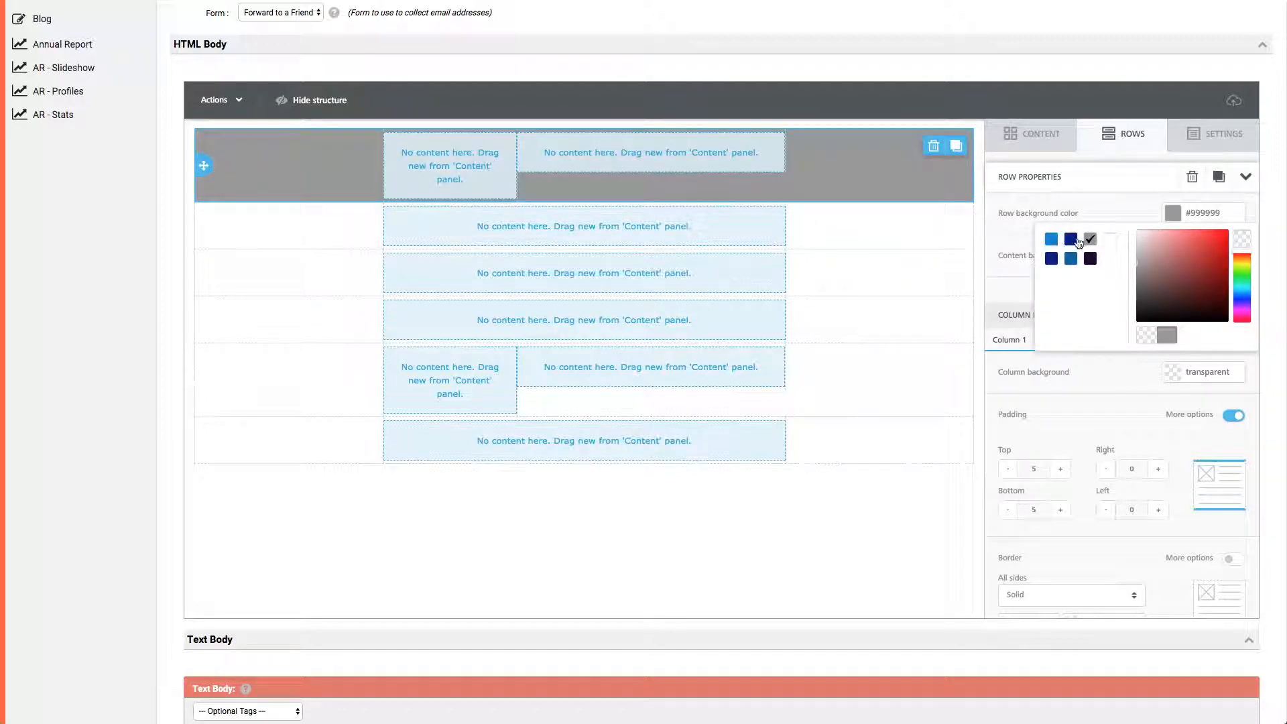
{"action": "left_click", "coordinate": [1121, 207]}
Try a white #FFFFFF content background on the first two-column row and reset it to transparent.
{"action": "left_click", "coordinate": [1172, 256]}
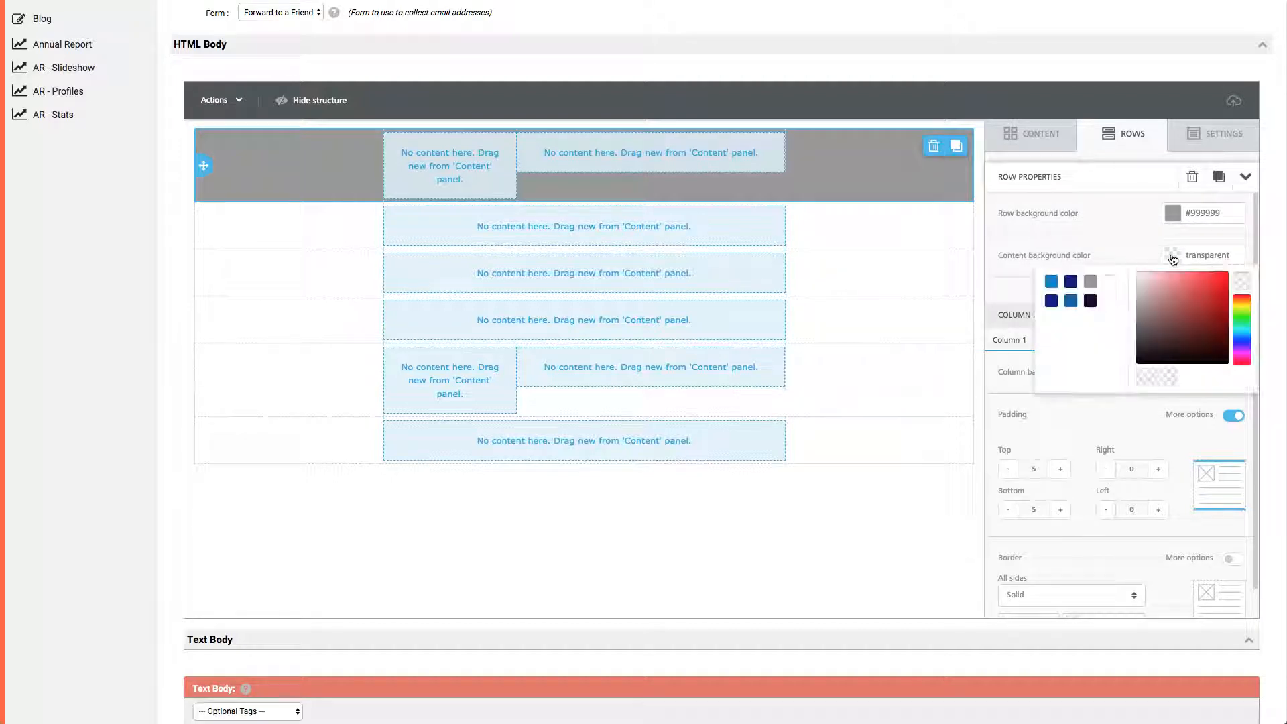
{"action": "left_click", "coordinate": [1110, 282]}
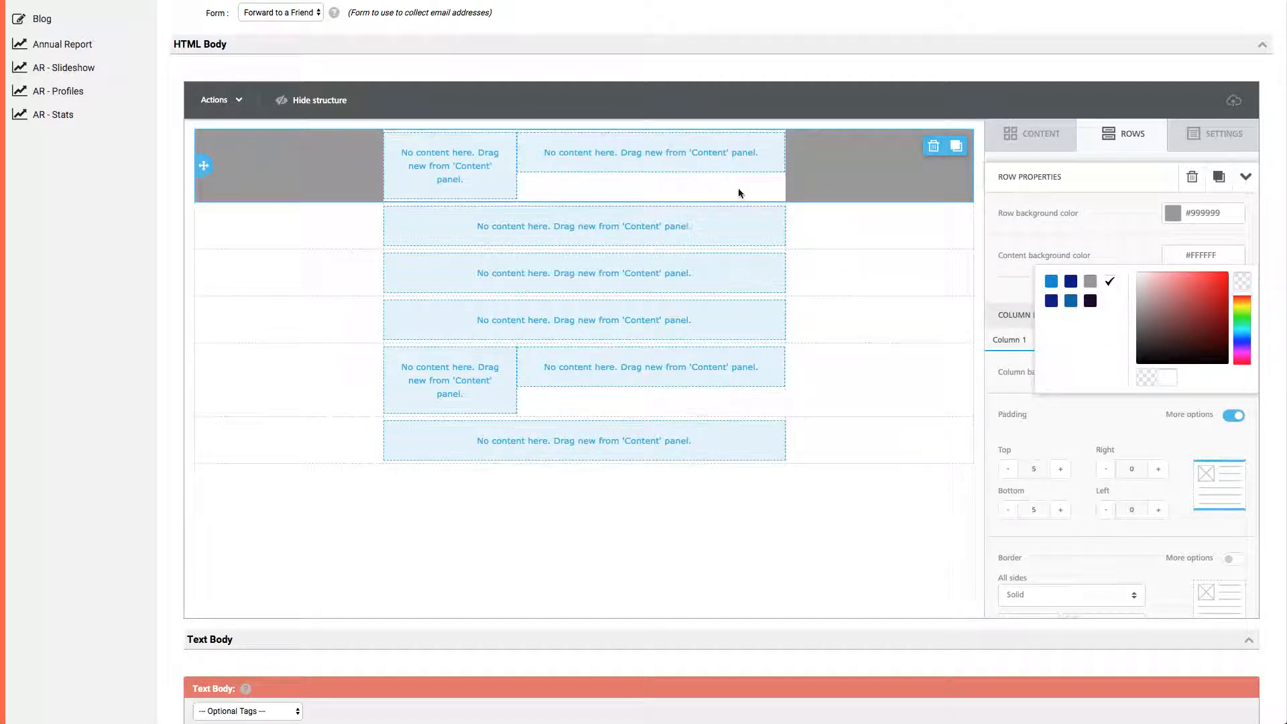
{"action": "left_click", "coordinate": [1242, 281]}
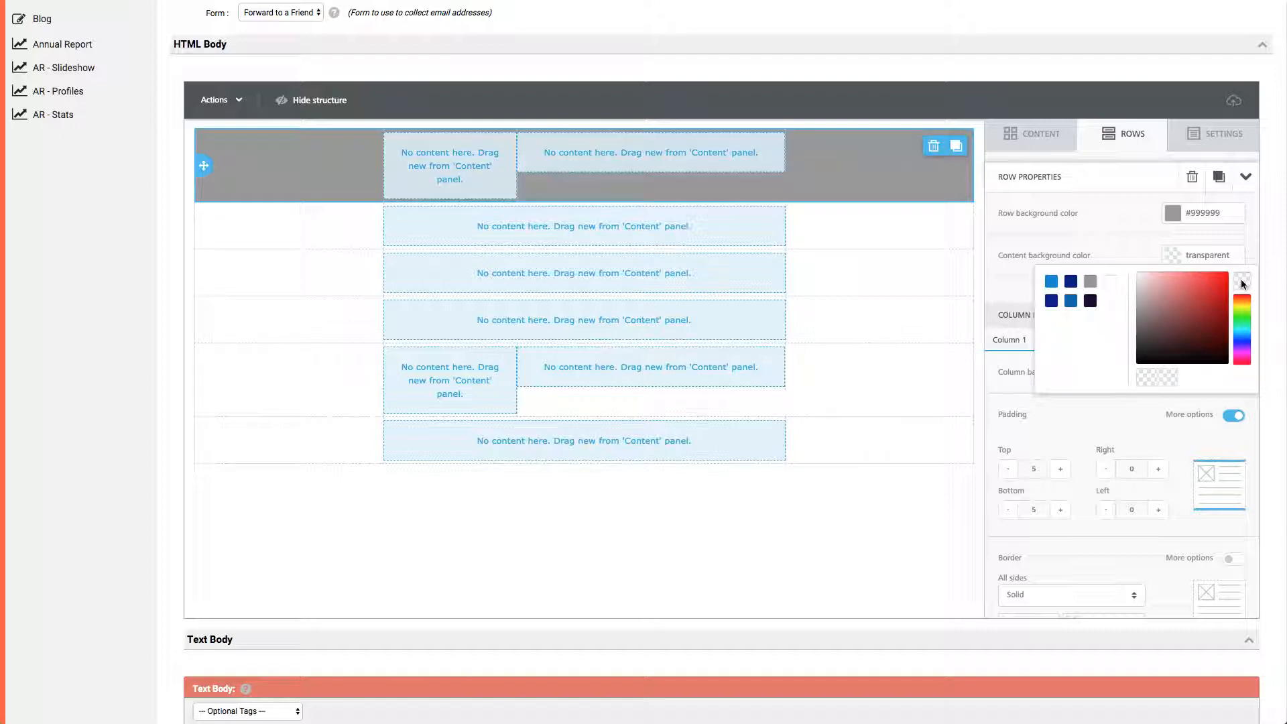
Reset the row background color of the first two-column row to transparent.
{"action": "left_click", "coordinate": [1196, 214]}
{"action": "left_click", "coordinate": [1171, 218]}
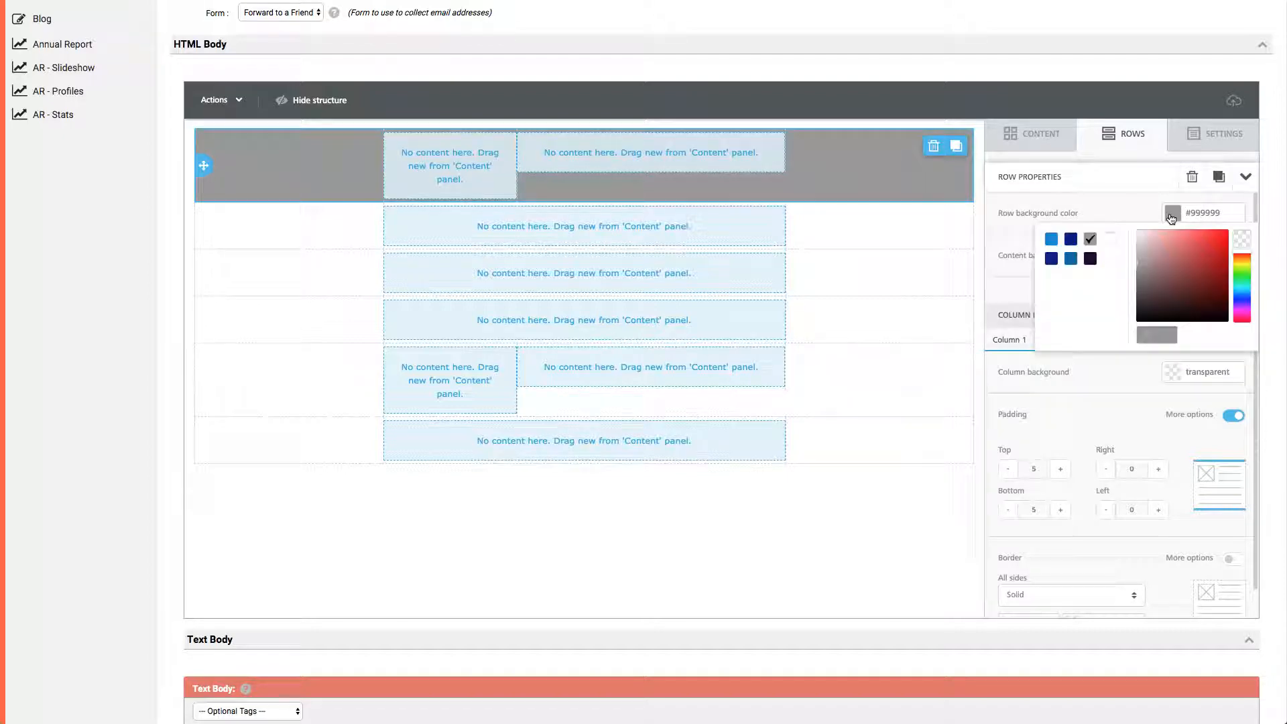
{"action": "left_click", "coordinate": [1242, 239]}
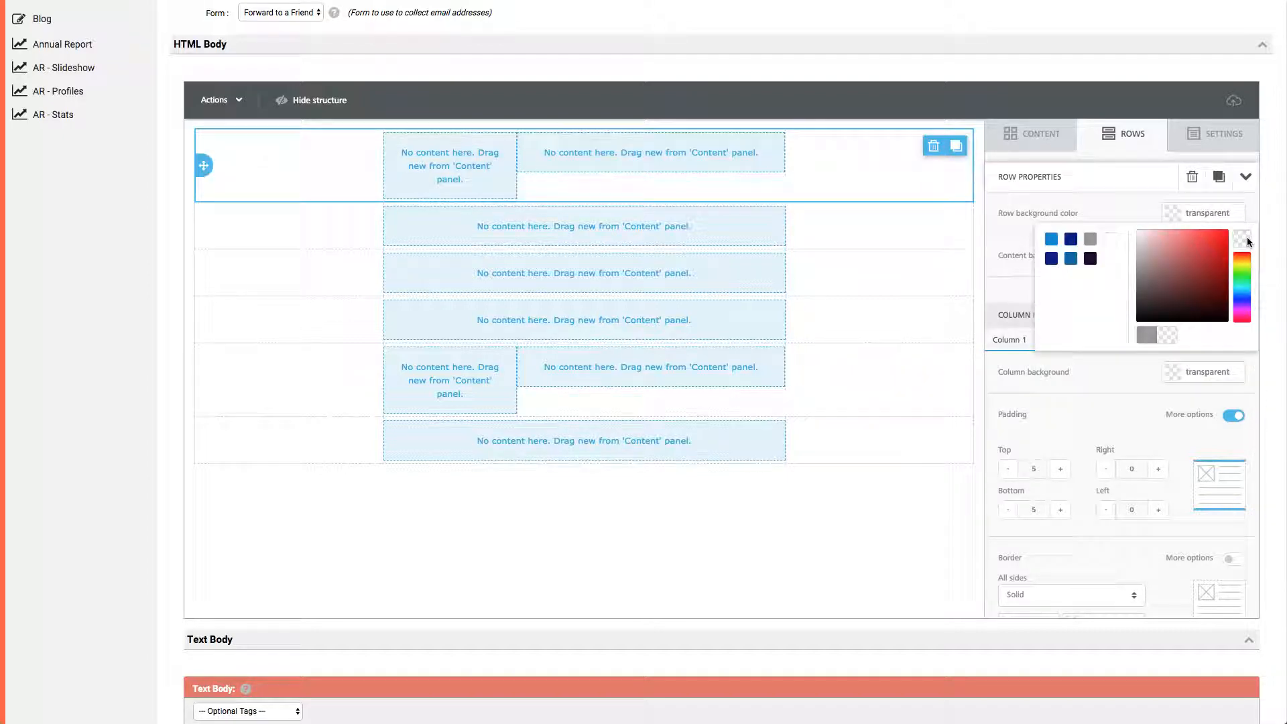
{"action": "left_click", "coordinate": [1098, 213]}
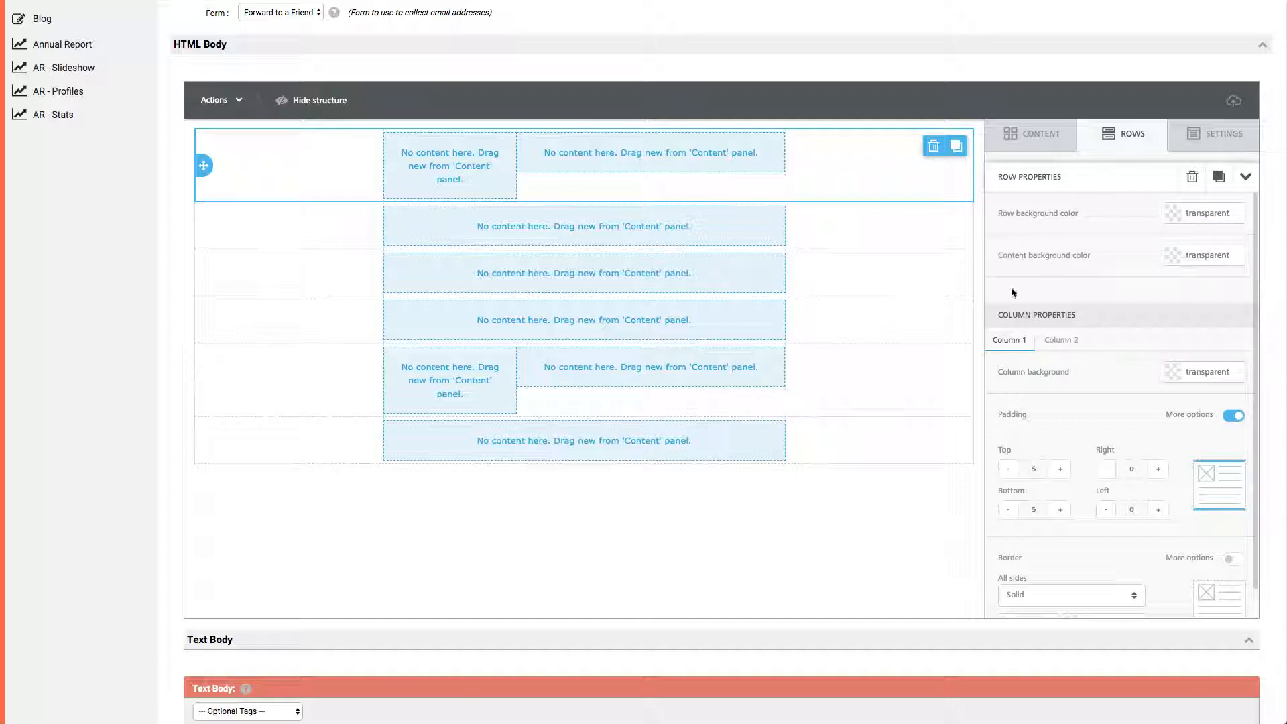
Set the top and bottom padding of column 1 in the first two-column row to 15.
{"action": "scroll", "coordinate": [1063, 284], "scroll_direction": "down", "scroll_amount": 1}
{"action": "scroll", "coordinate": [1064, 284], "scroll_direction": "up", "scroll_amount": 2}
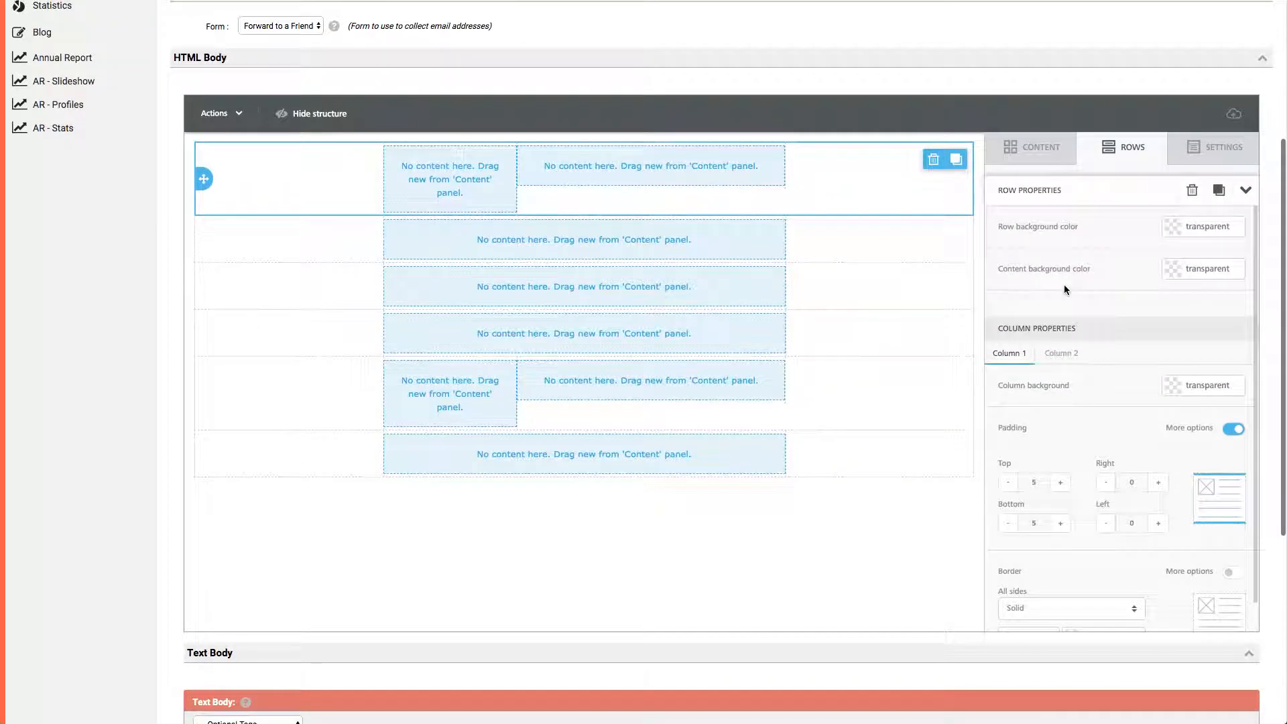
{"action": "scroll", "coordinate": [1092, 295], "scroll_direction": "down", "scroll_amount": 1}
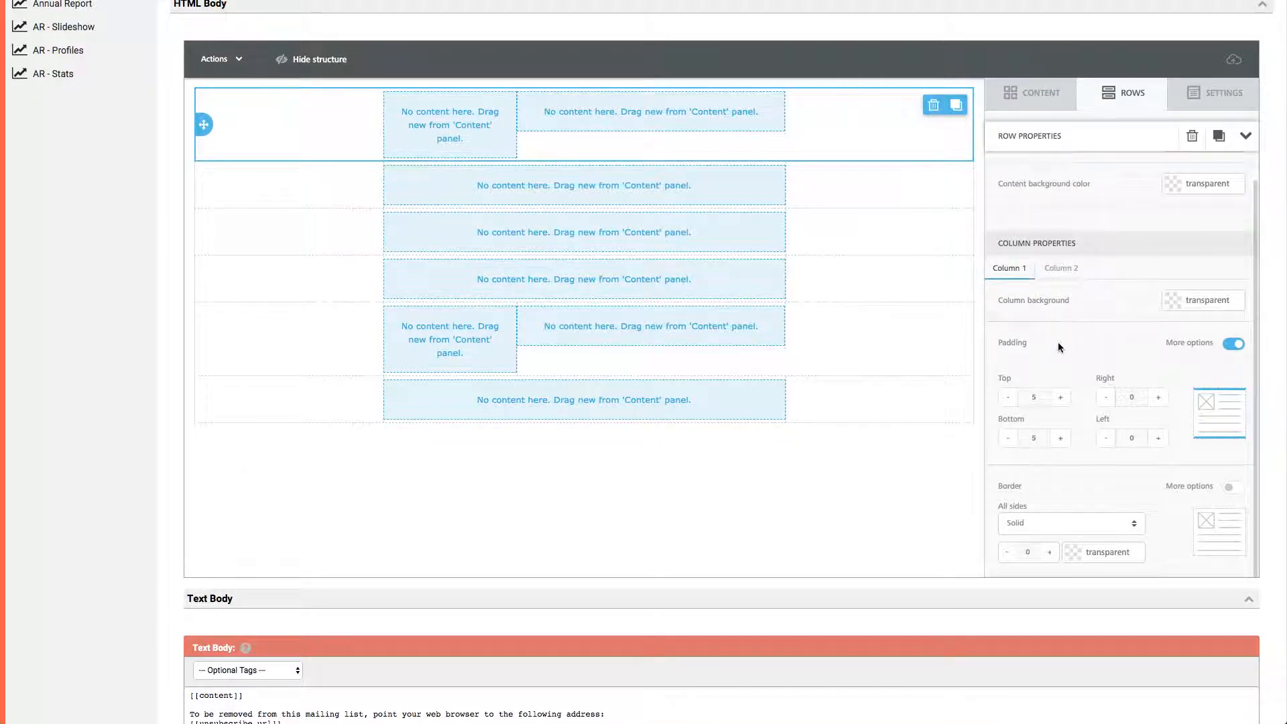
{"action": "scroll", "coordinate": [1057, 342], "scroll_direction": "down", "scroll_amount": 1}
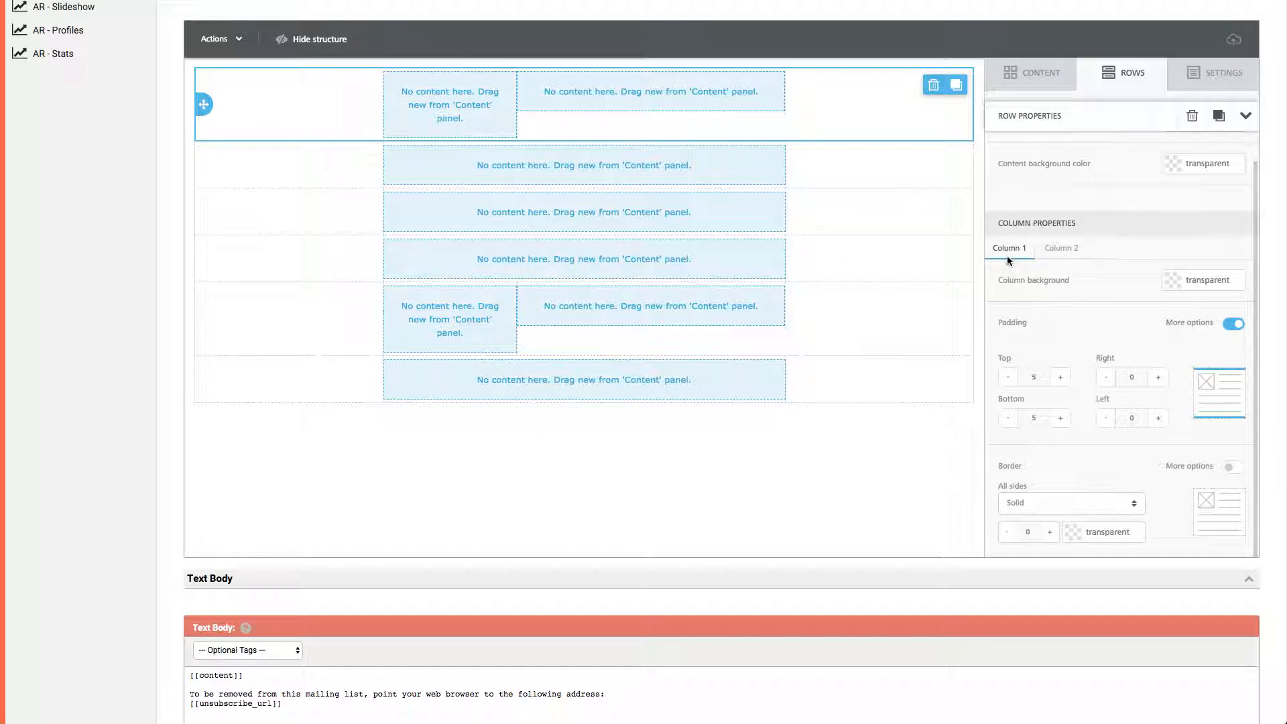
{"action": "left_click", "coordinate": [1060, 249]}
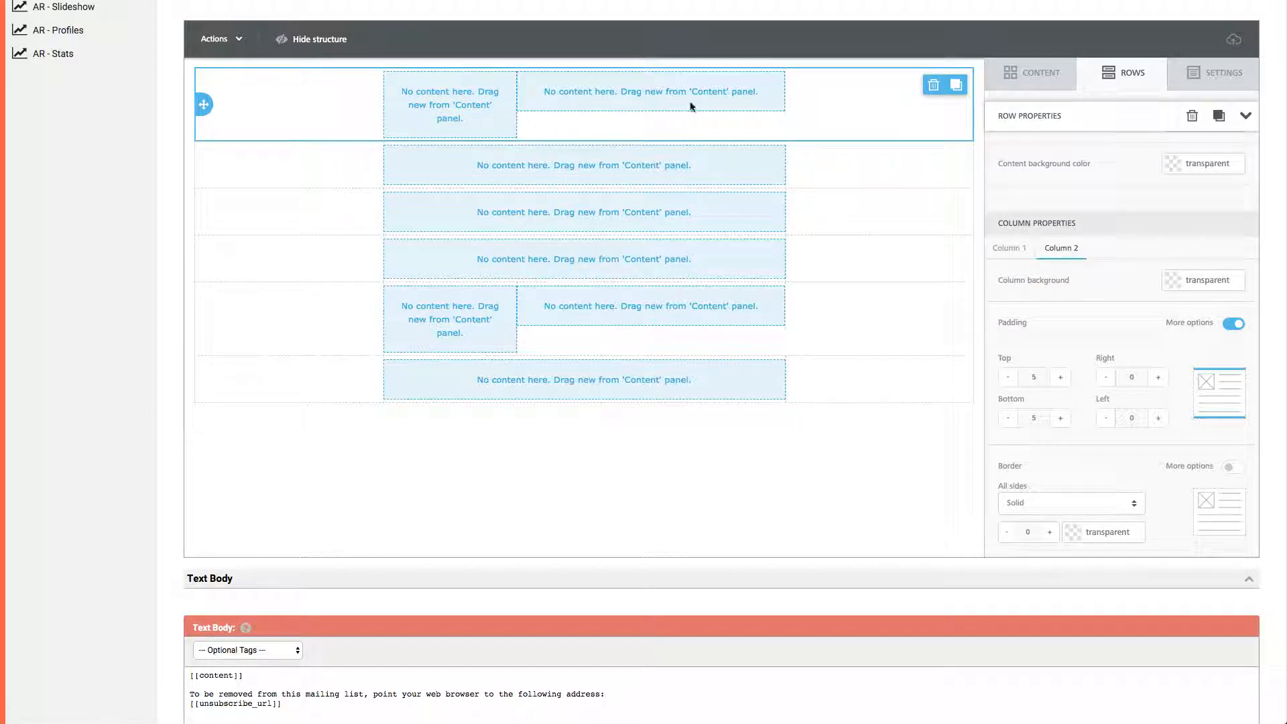
{"action": "left_click", "coordinate": [1008, 248]}
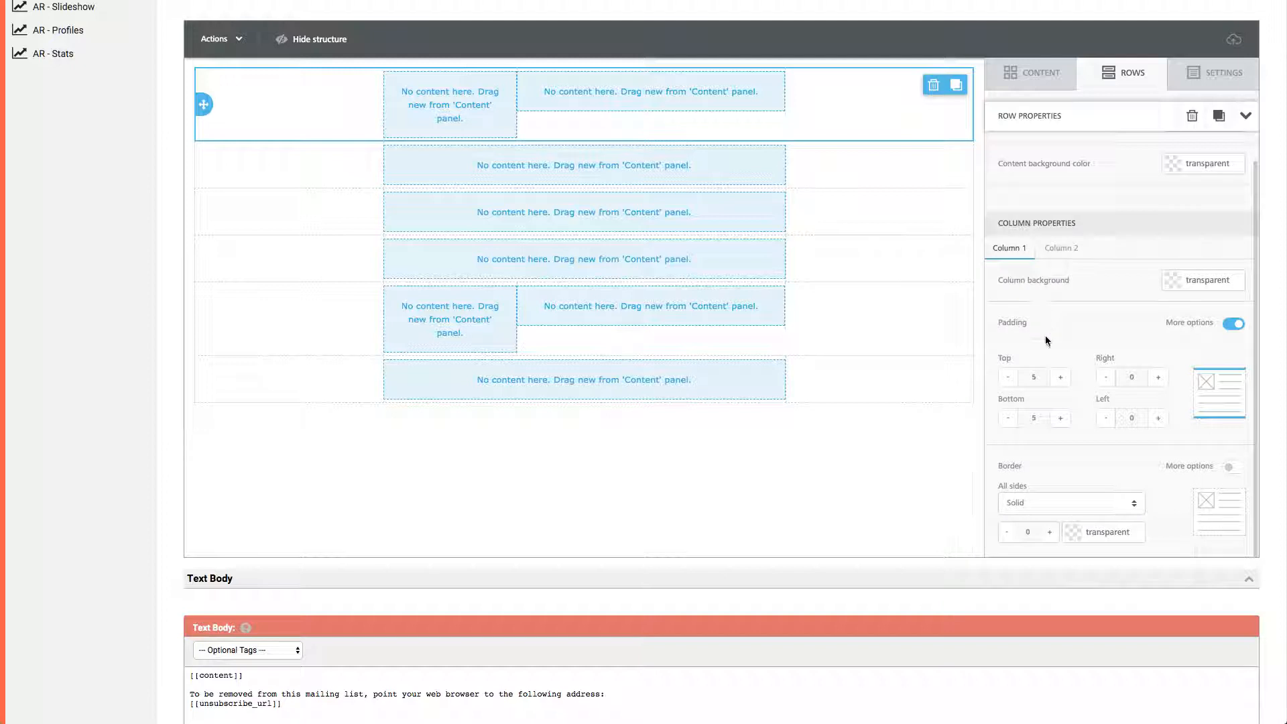
{"action": "left_click", "coordinate": [1061, 379]}
{"action": "left_click", "coordinate": [1061, 418]}
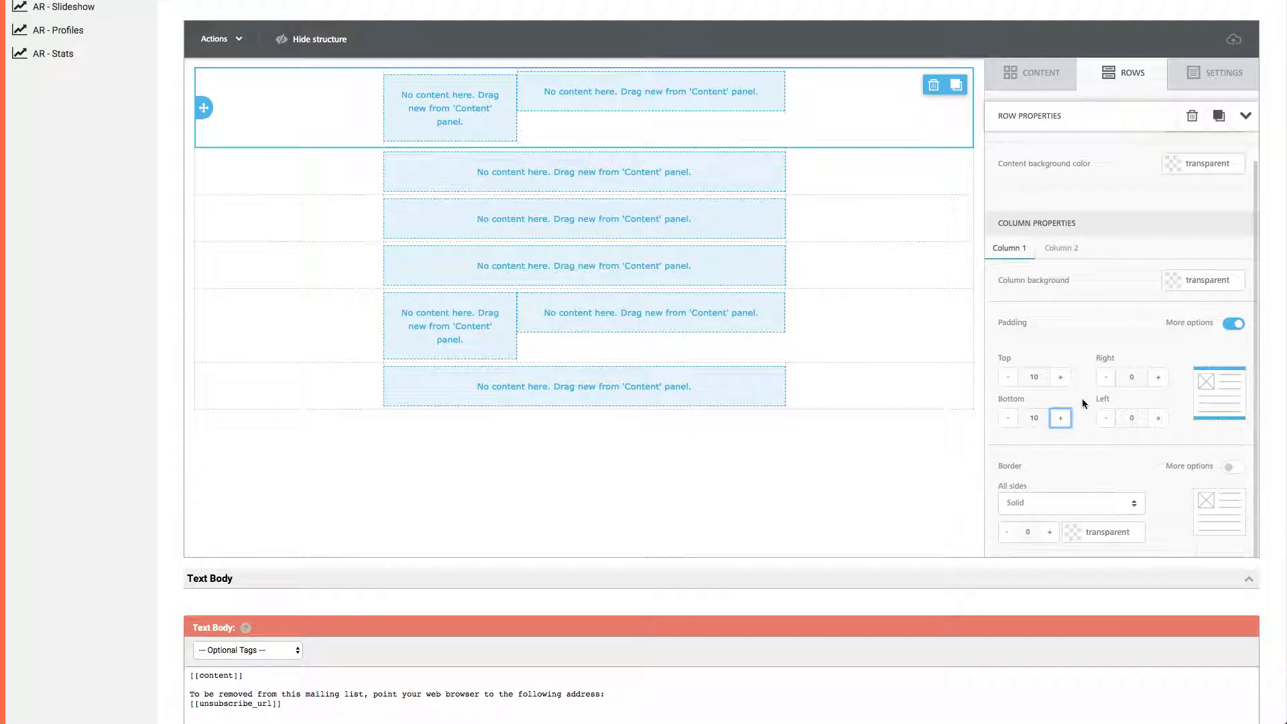
{"action": "left_click", "coordinate": [1060, 376]}
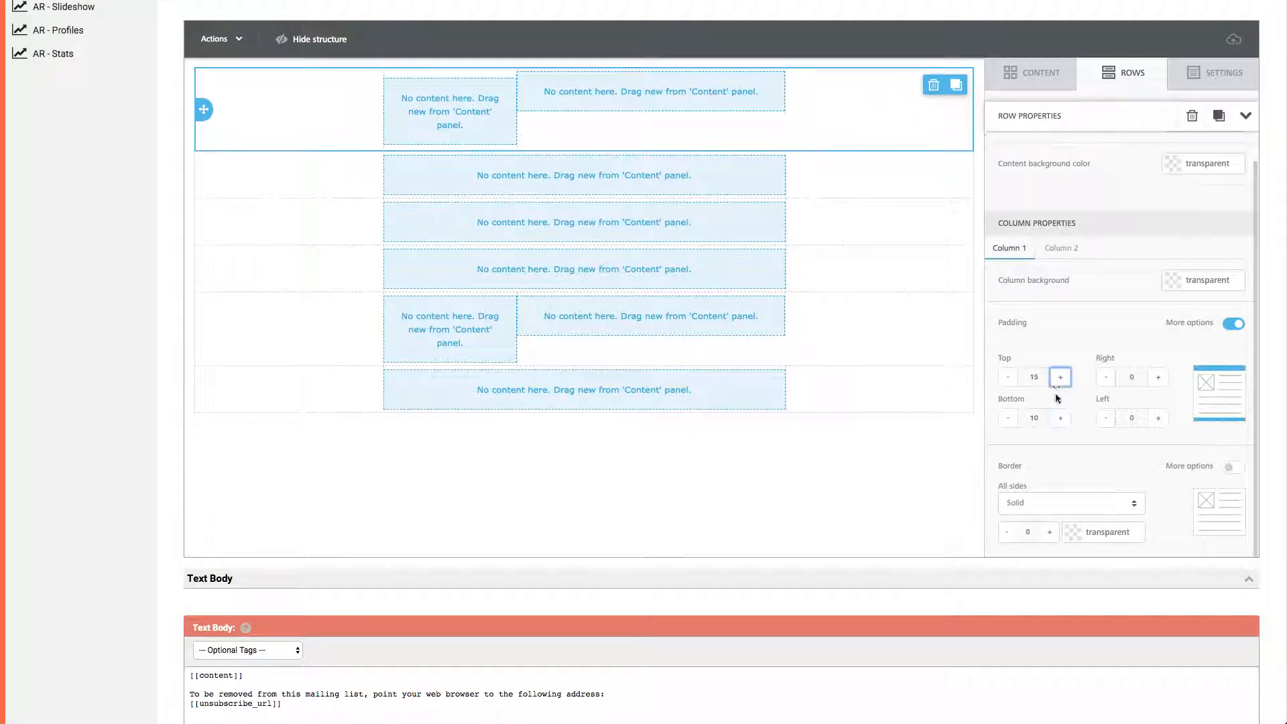
{"action": "left_click", "coordinate": [1060, 419]}
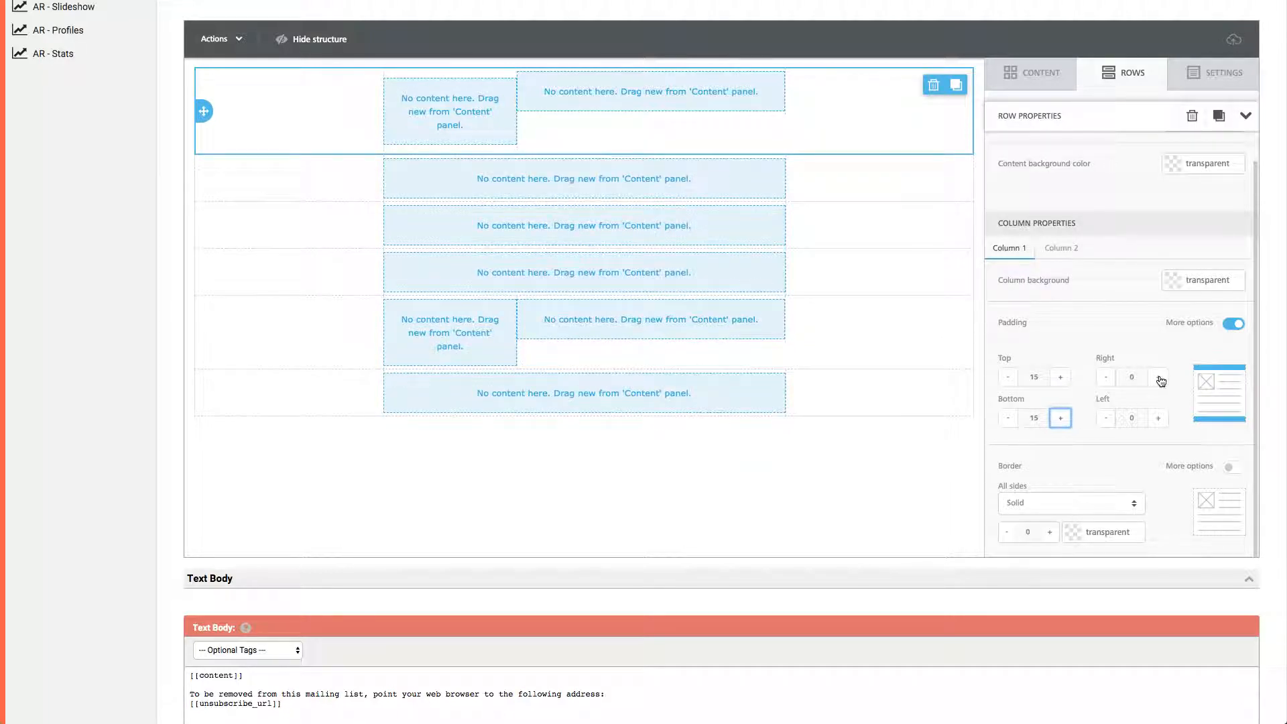
Set the top and bottom padding of column 2 in the first two-column row to 15.
{"action": "left_click", "coordinate": [1061, 247]}
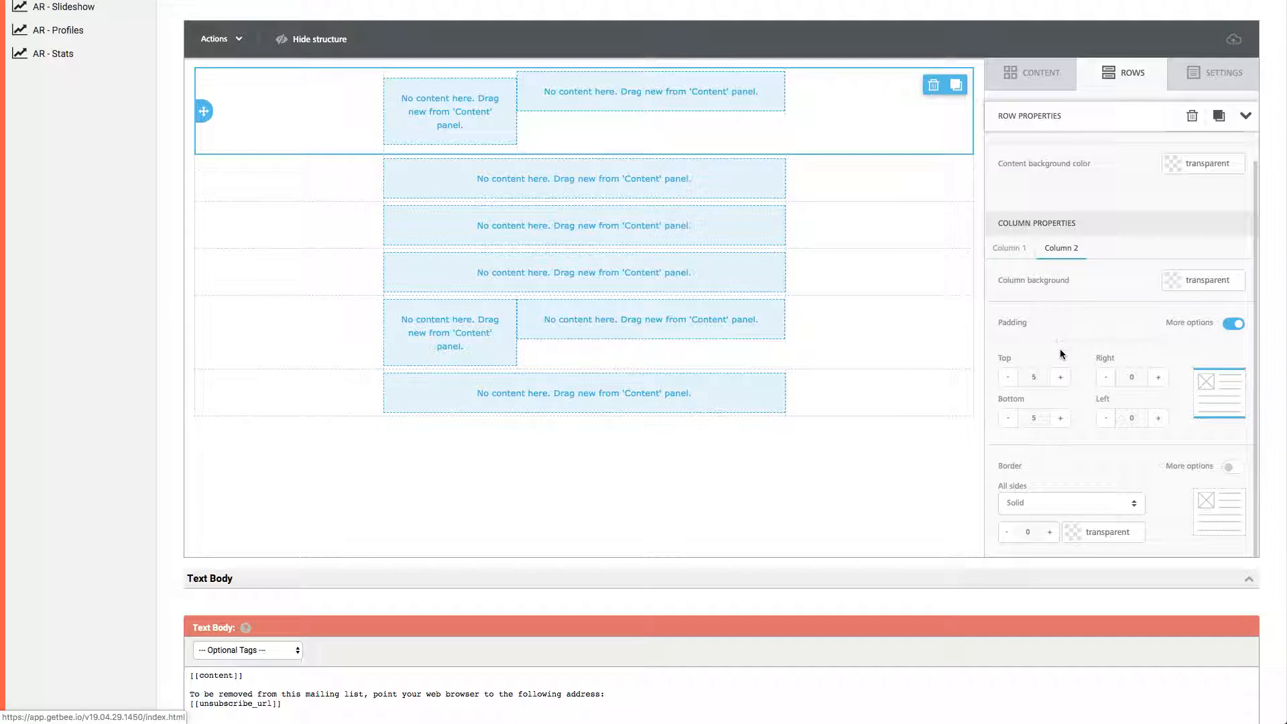
{"action": "left_click", "coordinate": [1060, 376]}
{"action": "left_click", "coordinate": [1060, 418]}
{"action": "left_click", "coordinate": [1060, 418]}
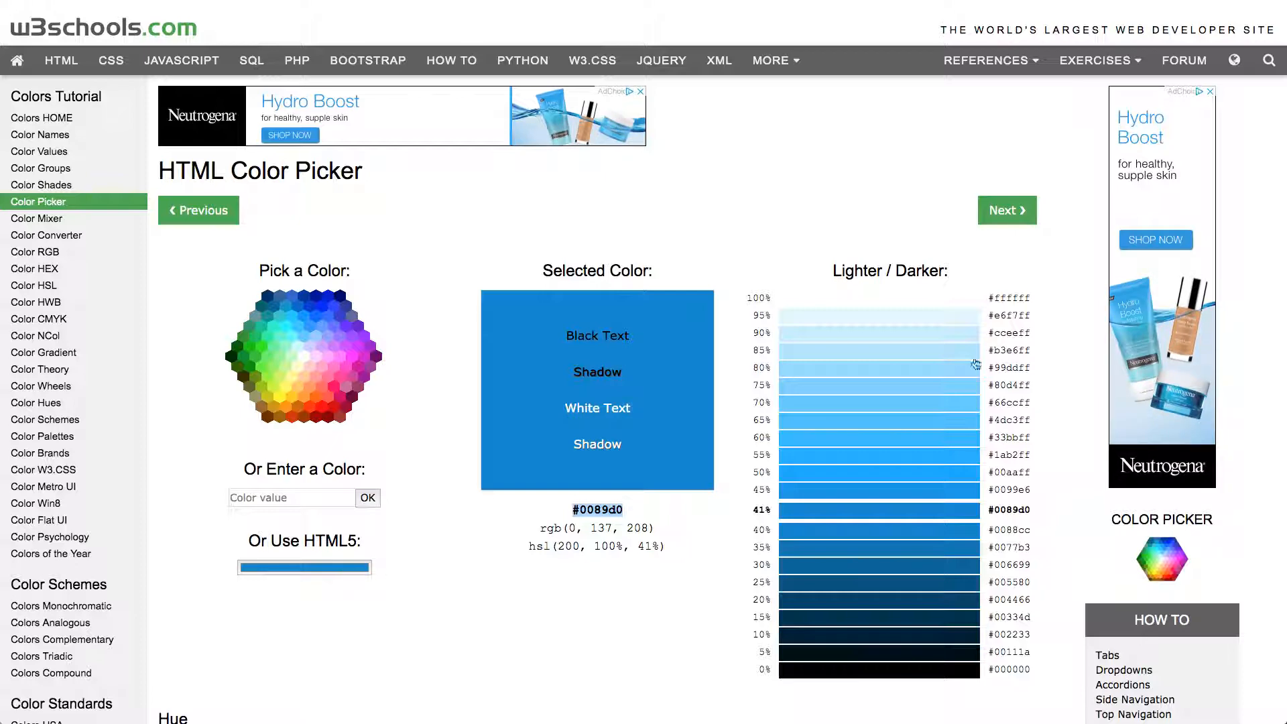
In the w3schools HTML Color Picker, sample the light blue name banner of the existing email template and copy its hex code #00aeef.
{"action": "left_click", "coordinate": [304, 567]}
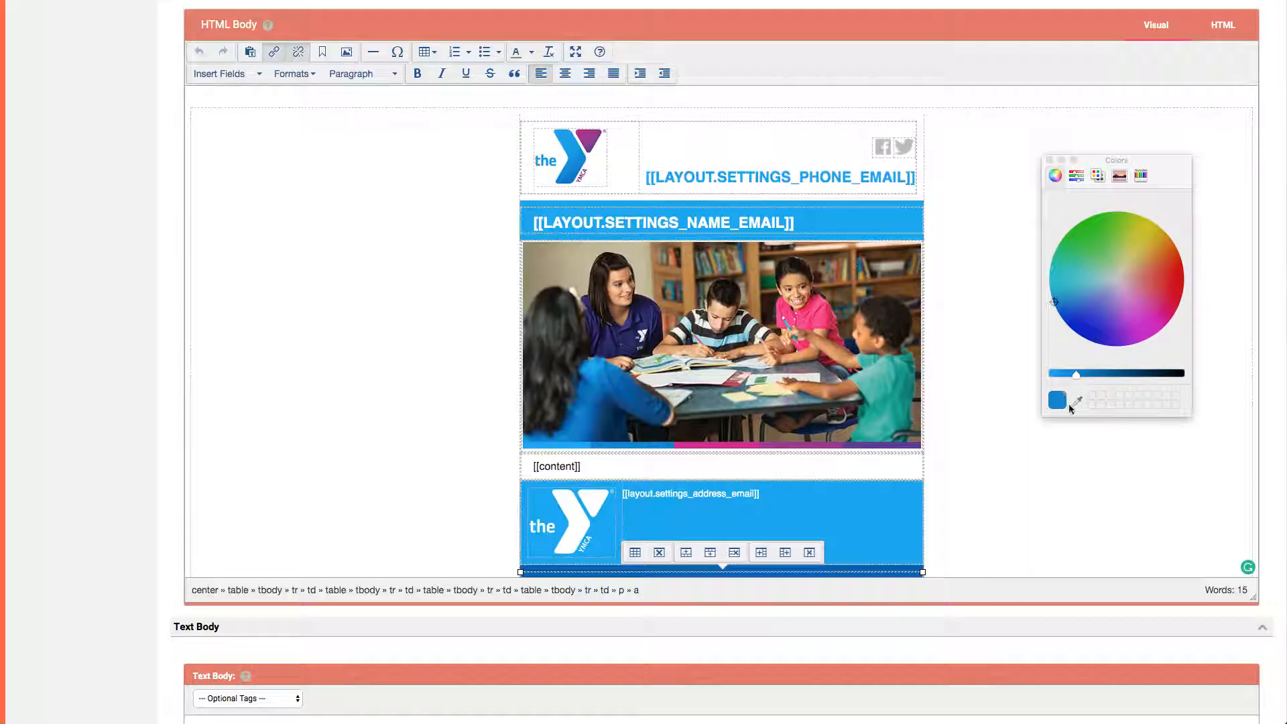
{"action": "left_click", "coordinate": [1077, 400]}
{"action": "left_click", "coordinate": [837, 220]}
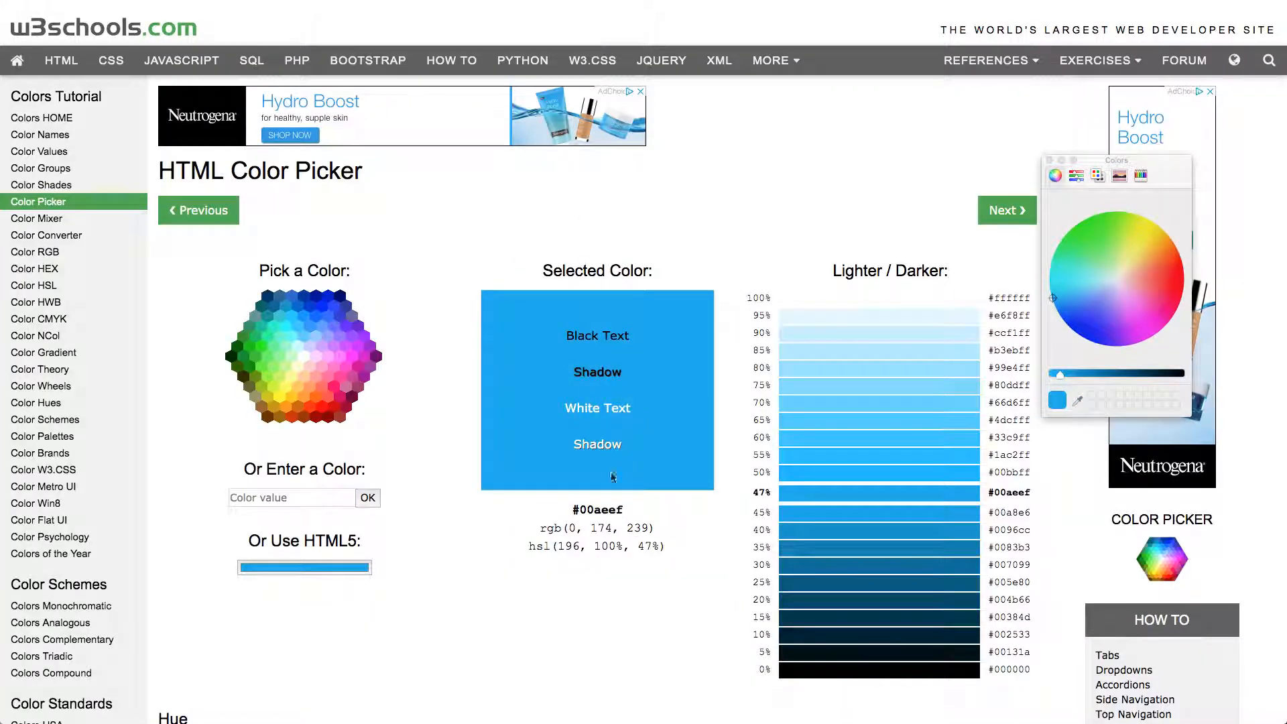
{"action": "left_click_drag", "start_coordinate": [570, 510], "coordinate": [650, 509]}
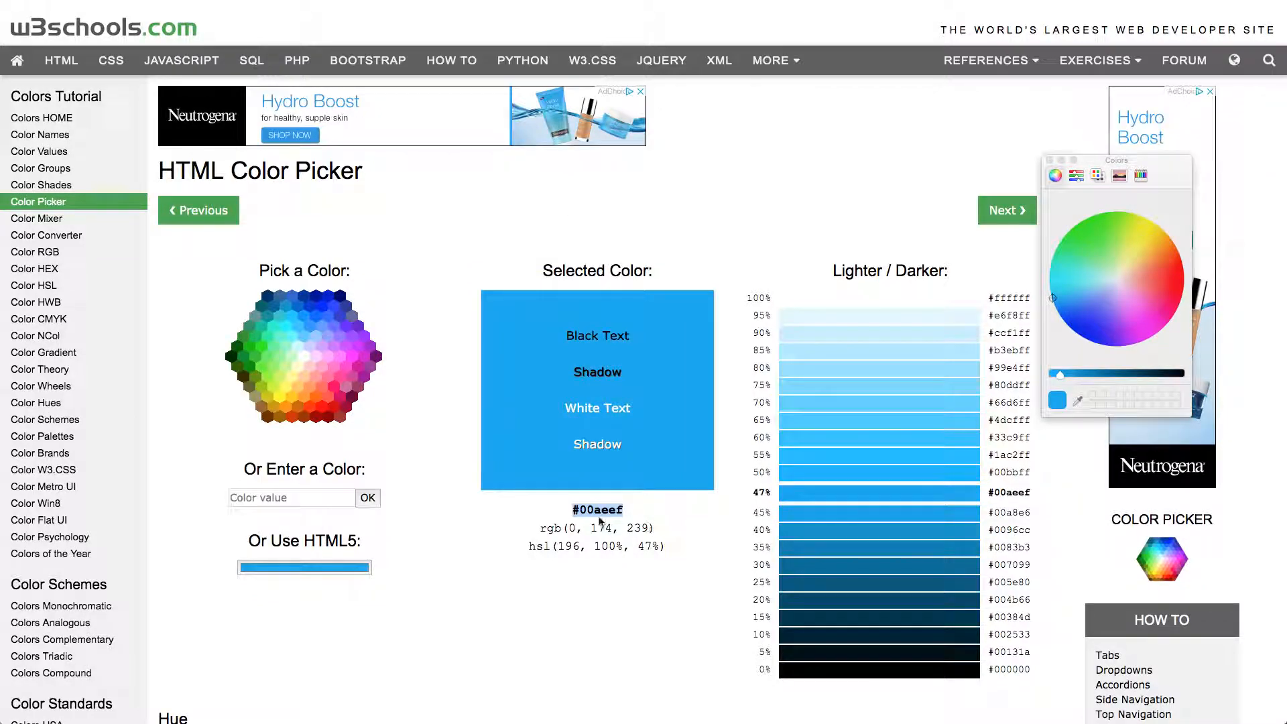
Return to the email builder and set the content background color of the second row to #00aeef.
{"action": "left_click", "coordinate": [343, 1]}
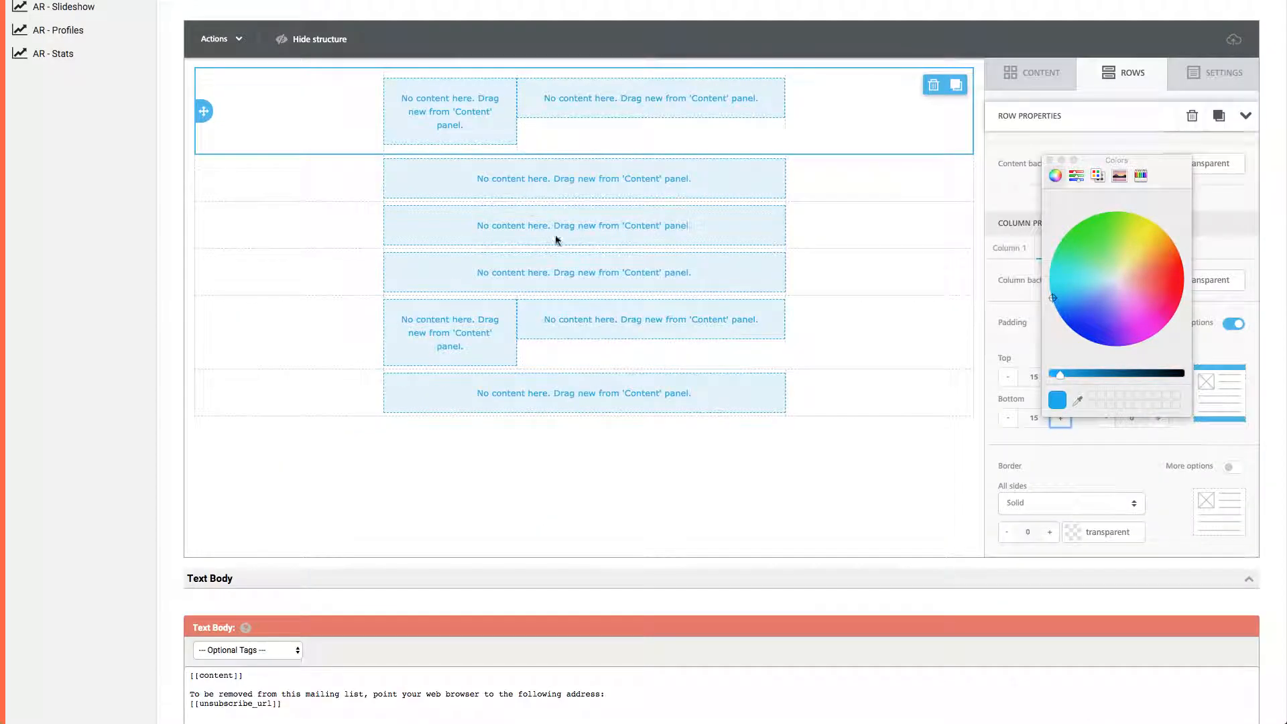
{"action": "left_click", "coordinate": [839, 179]}
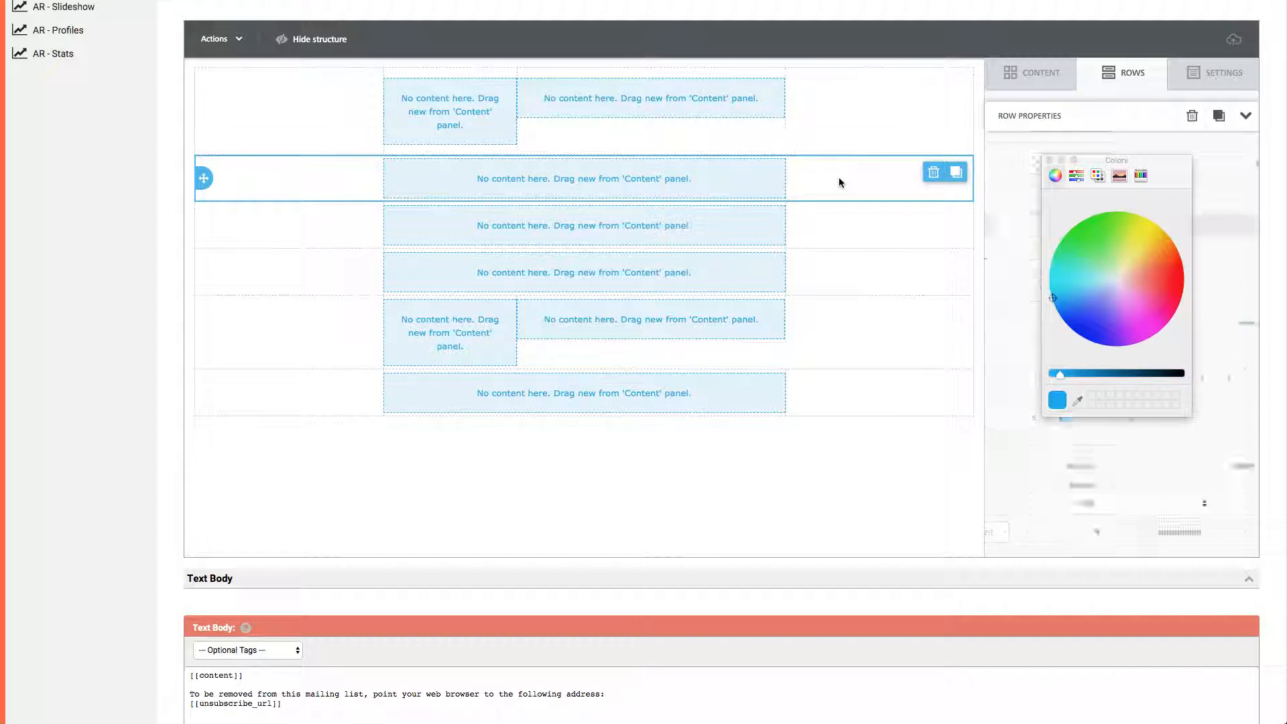
{"action": "left_click", "coordinate": [1050, 160]}
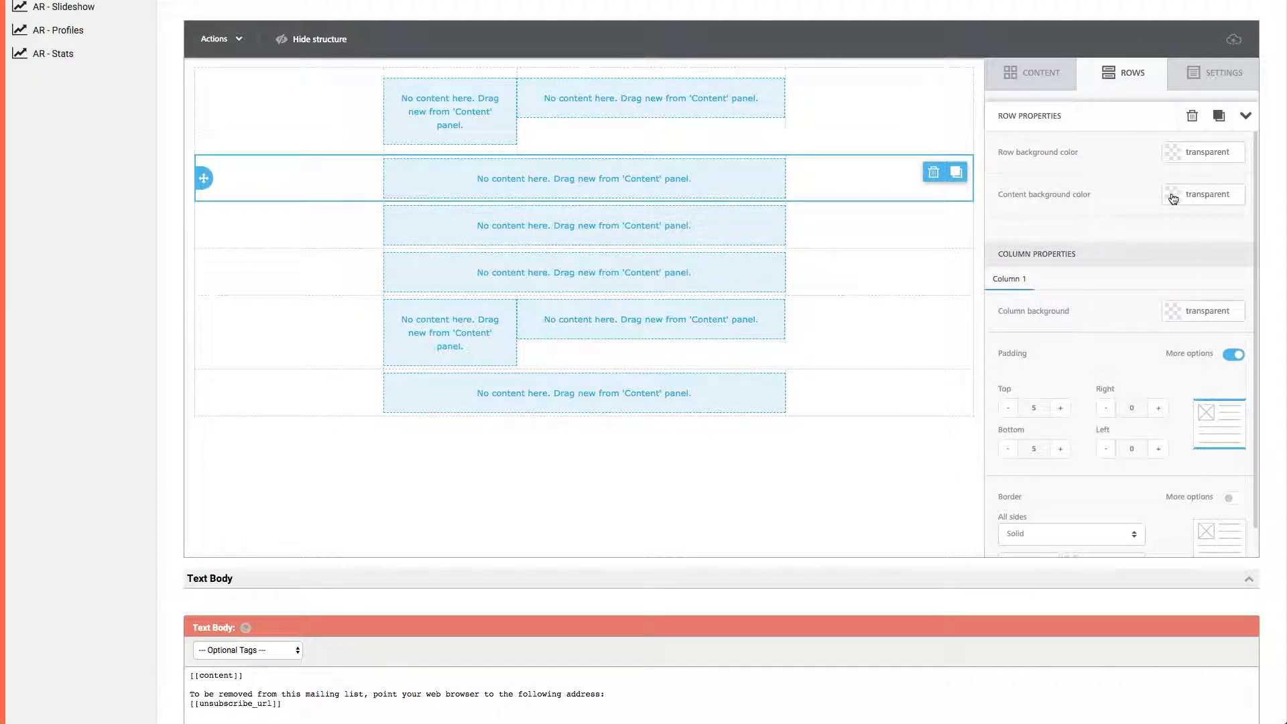
{"action": "double_click", "coordinate": [1213, 195]}
{"action": "type", "text": "#00aeff"}
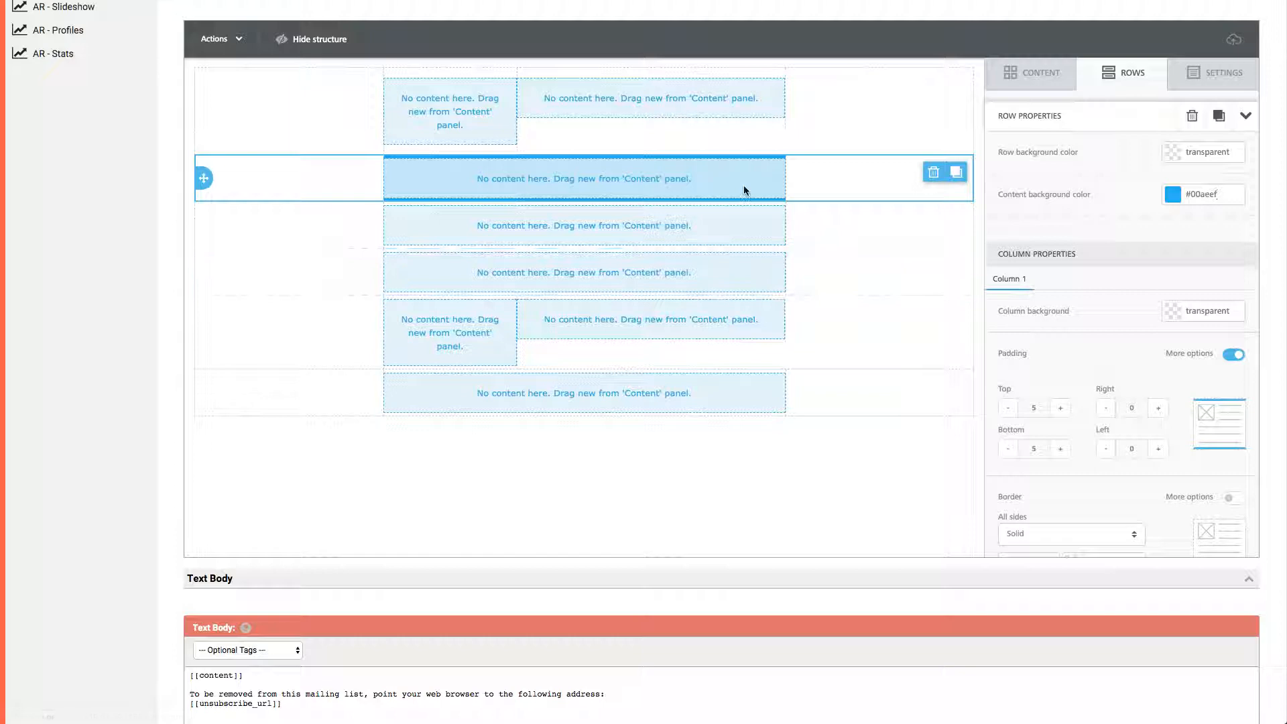
Give the blue second row a uniform column padding of 10 on all sides.
{"action": "scroll", "coordinate": [1113, 416], "scroll_direction": "down", "scroll_amount": 3}
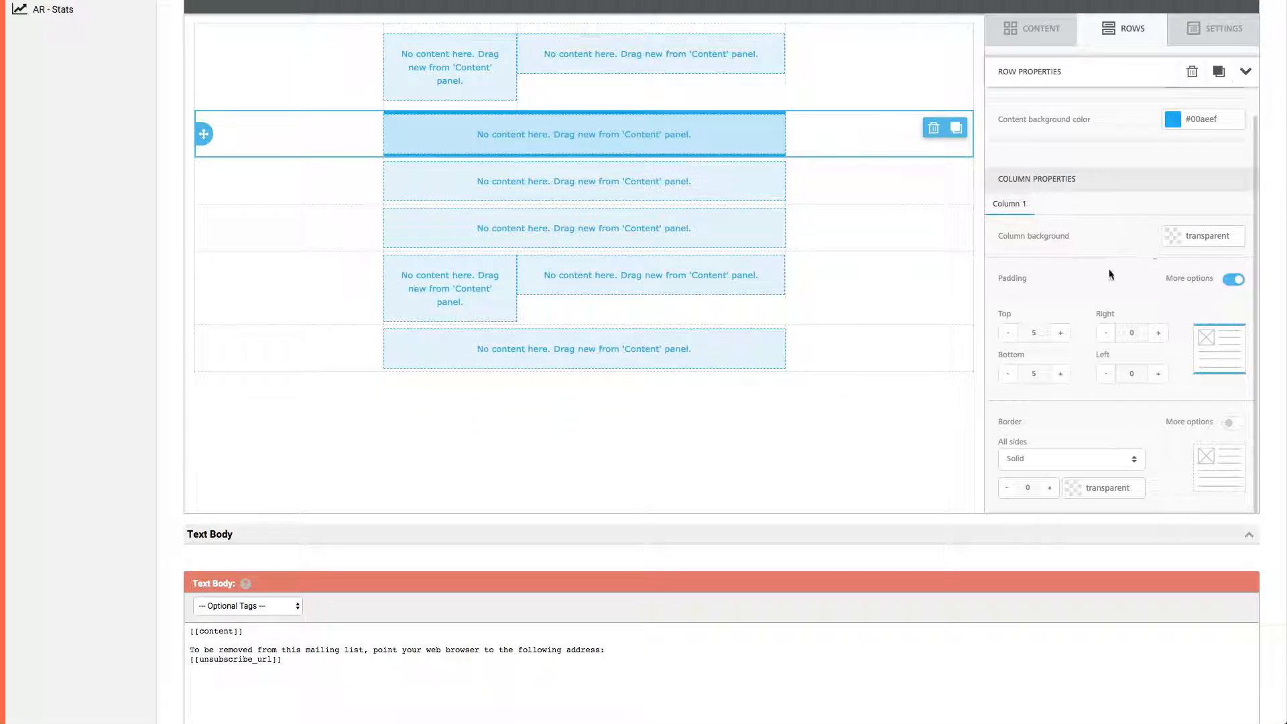
{"action": "left_click", "coordinate": [1211, 281]}
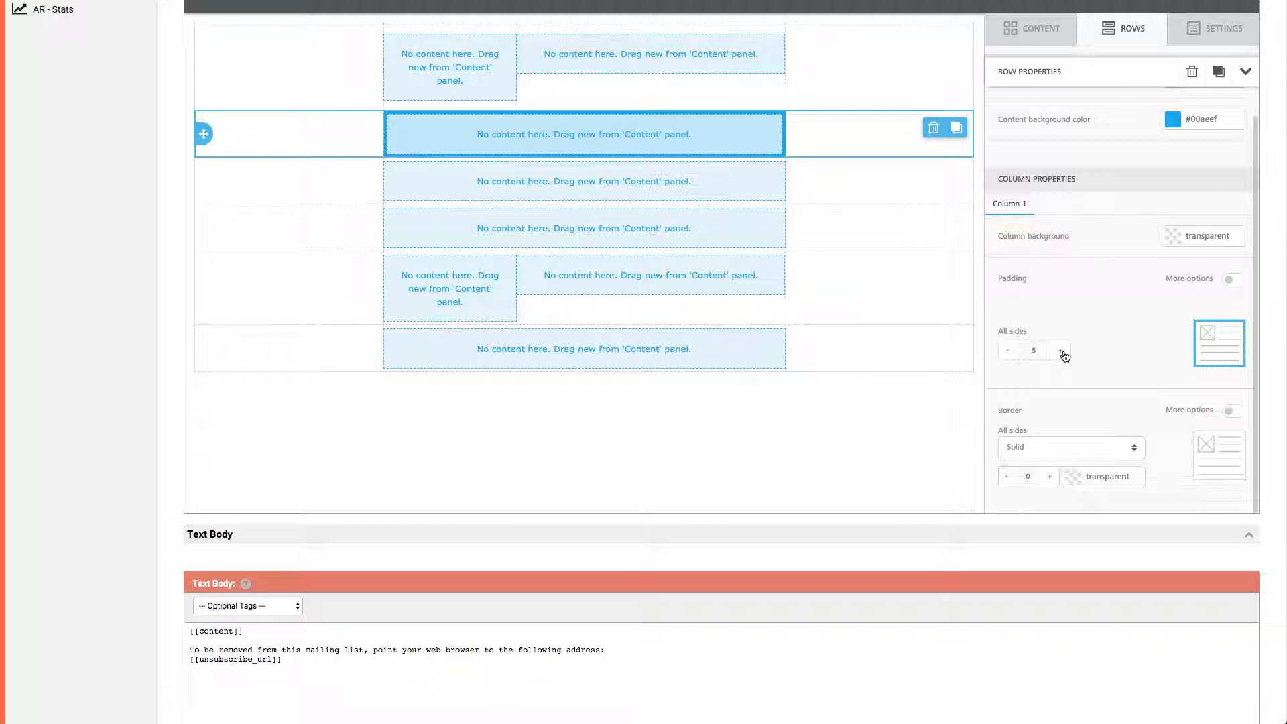
{"action": "left_click", "coordinate": [1232, 279]}
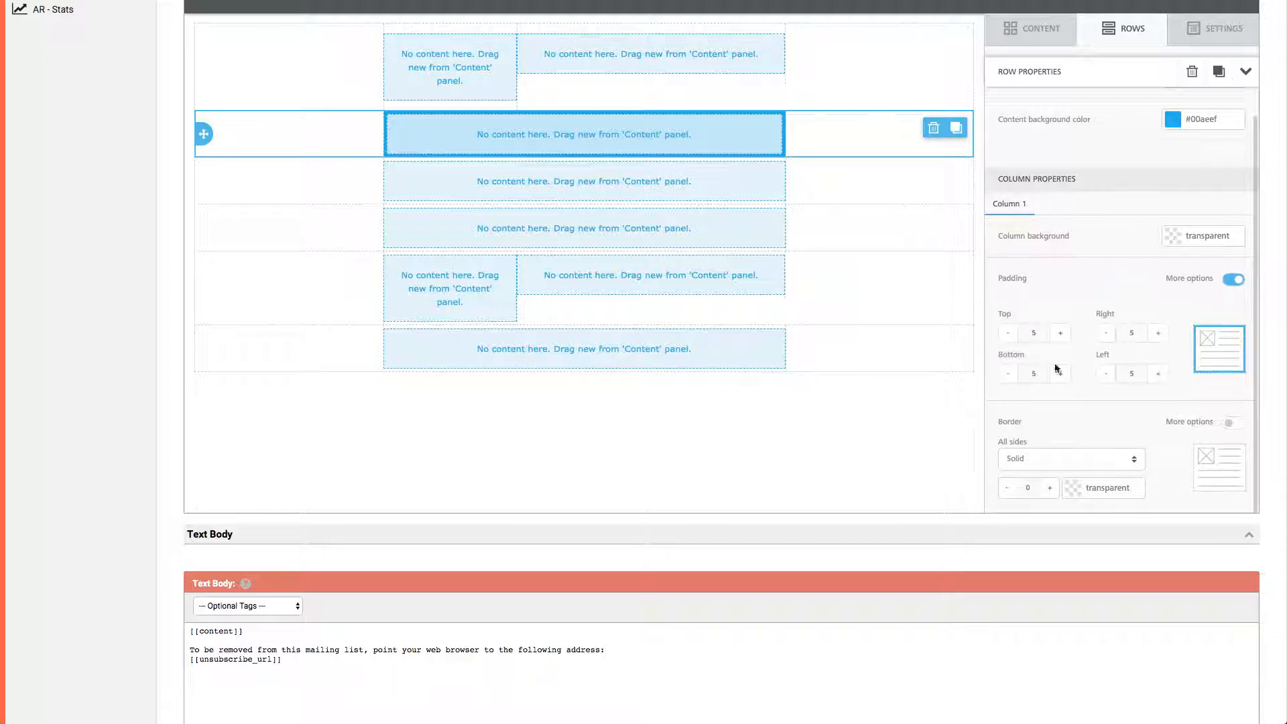
{"action": "left_click", "coordinate": [1232, 278]}
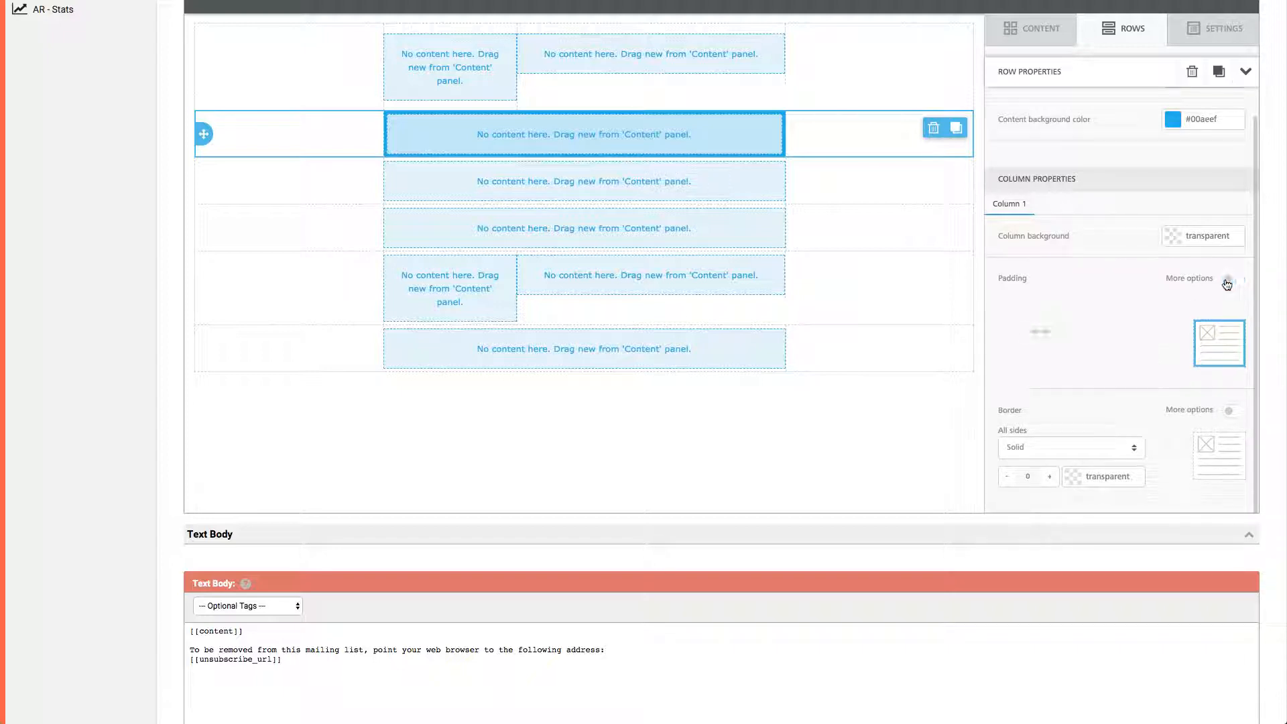
{"action": "left_click", "coordinate": [1059, 351]}
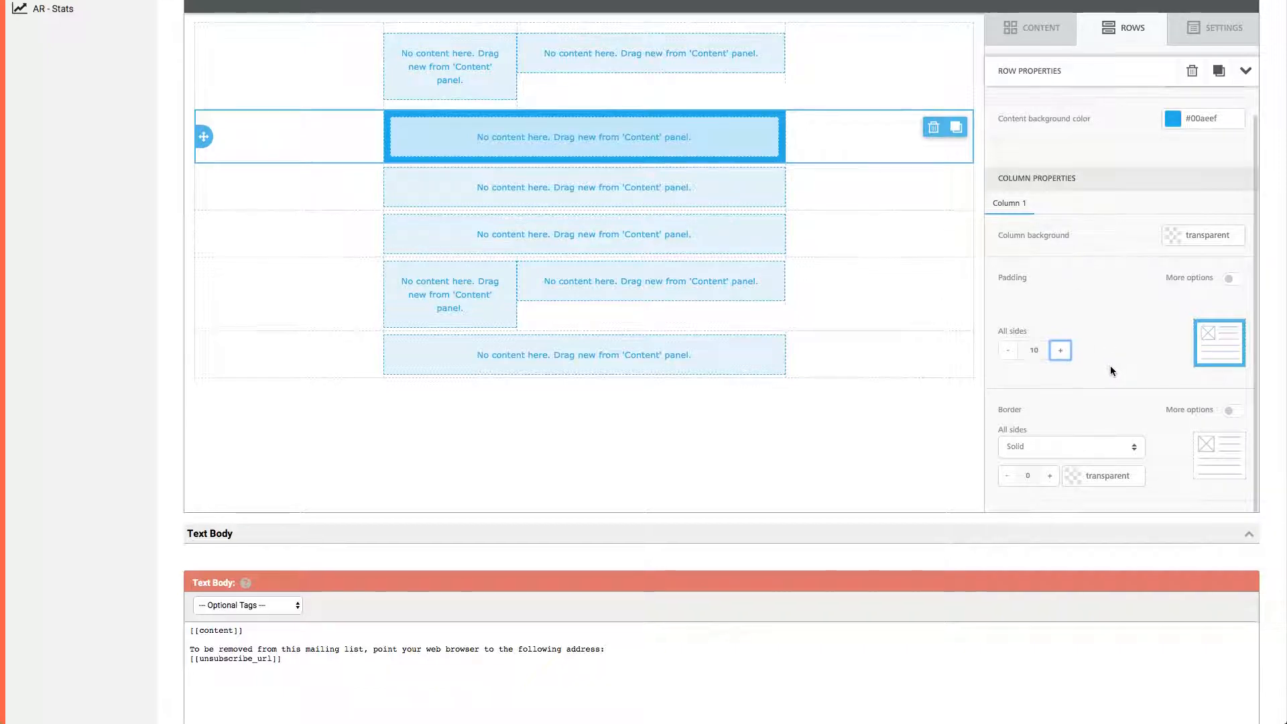
Switch the third row's column to uniform padding and reduce it to 0 on all sides.
{"action": "scroll", "coordinate": [1110, 364], "scroll_direction": "down", "scroll_amount": 1}
{"action": "scroll", "coordinate": [1113, 349], "scroll_direction": "down", "scroll_amount": 1}
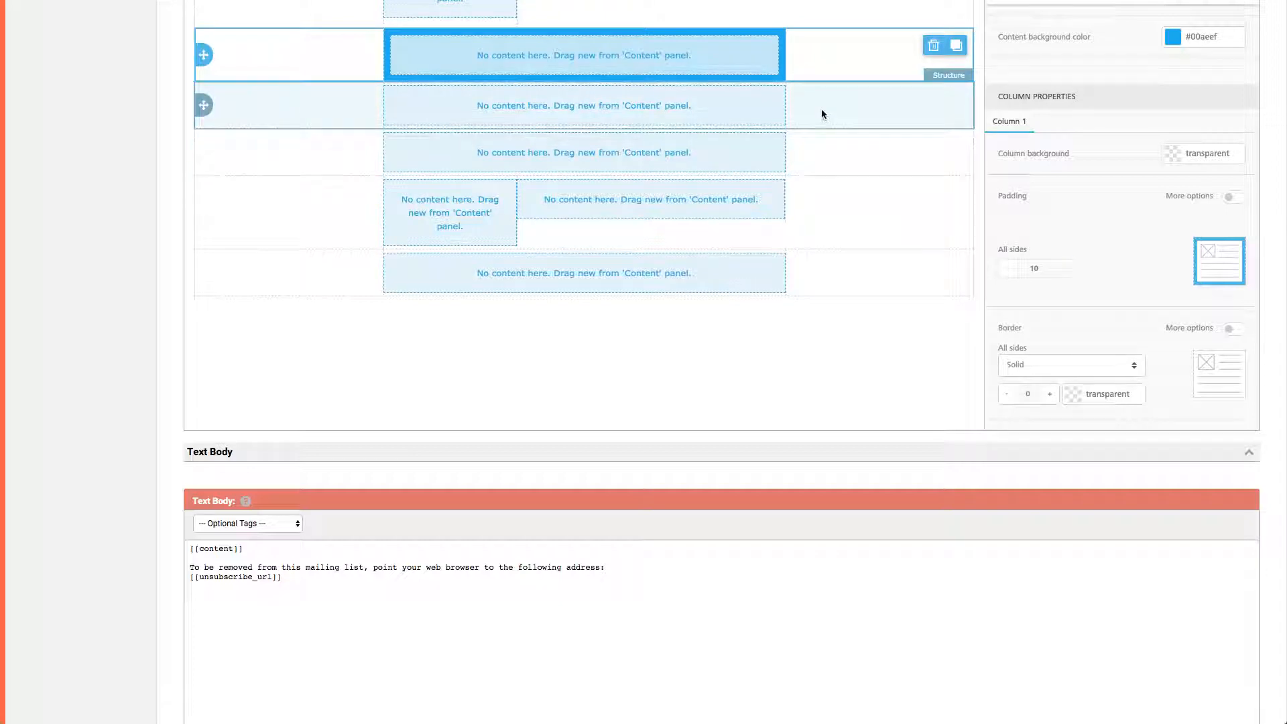
{"action": "left_click", "coordinate": [822, 113]}
{"action": "scroll", "coordinate": [819, 218], "scroll_direction": "up", "scroll_amount": 3}
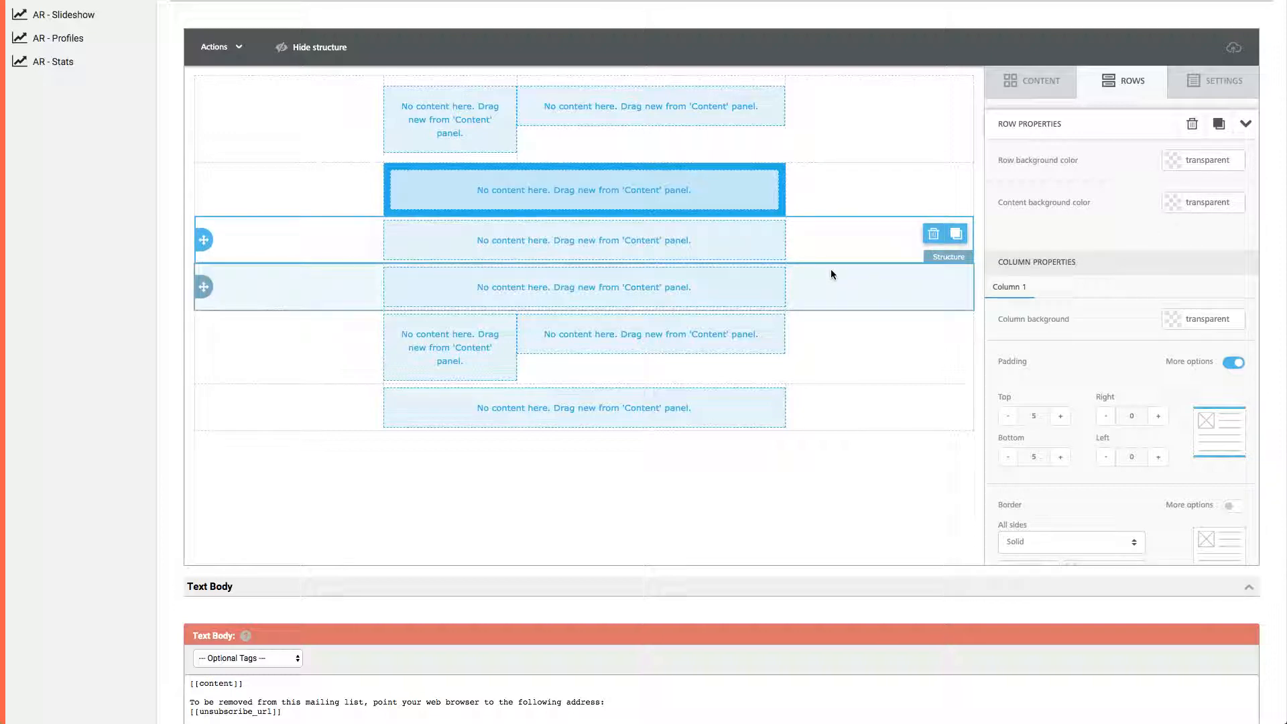
{"action": "scroll", "coordinate": [1131, 292], "scroll_direction": "down", "scroll_amount": 2}
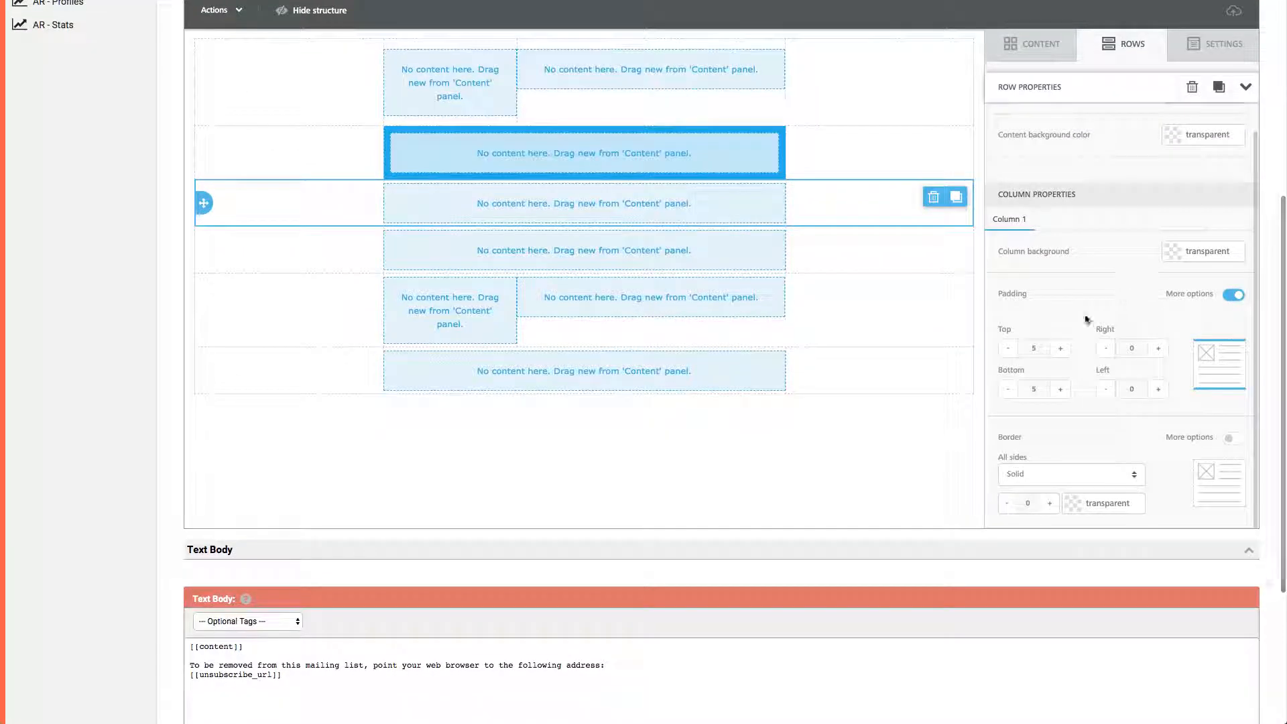
{"action": "left_click", "coordinate": [1232, 296]}
{"action": "left_click", "coordinate": [1007, 365]}
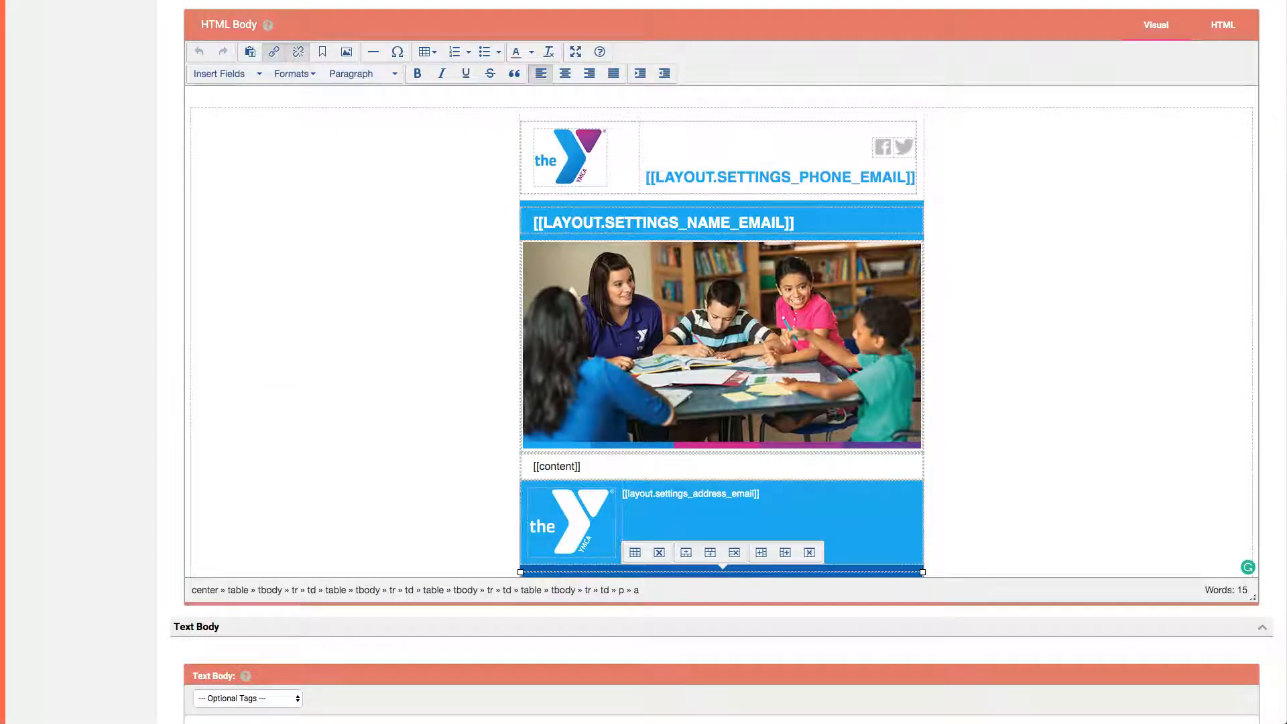
Select the fourth row and switch its column to a uniform padding of 5 on all sides.
{"action": "scroll", "coordinate": [667, 452], "scroll_direction": "down", "scroll_amount": 1}
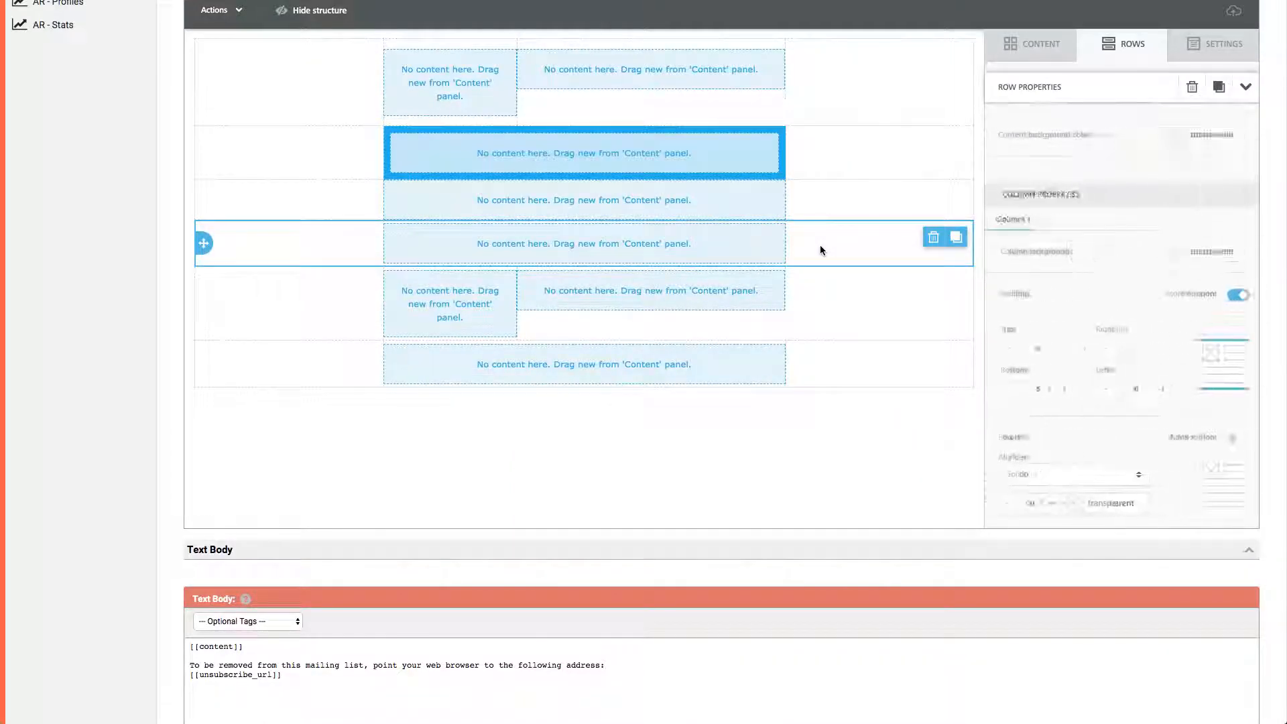
{"action": "scroll", "coordinate": [1158, 308], "scroll_direction": "down", "scroll_amount": 3}
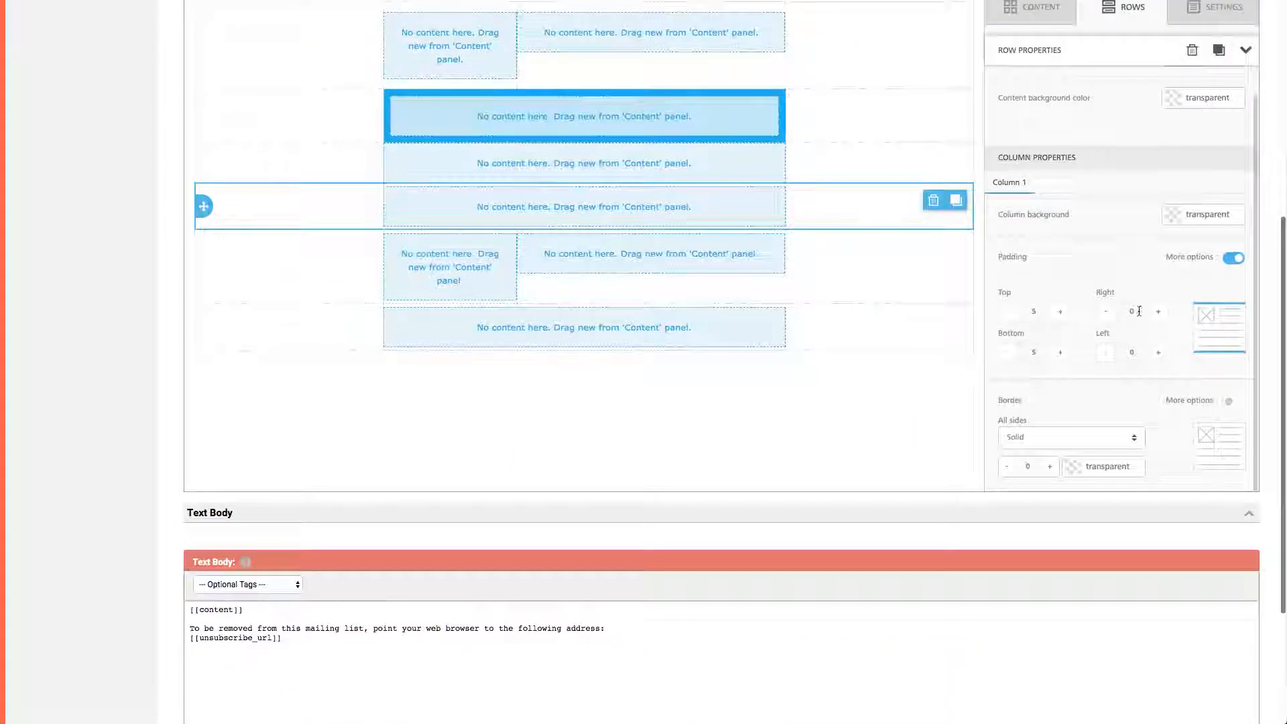
{"action": "left_click", "coordinate": [1233, 257]}
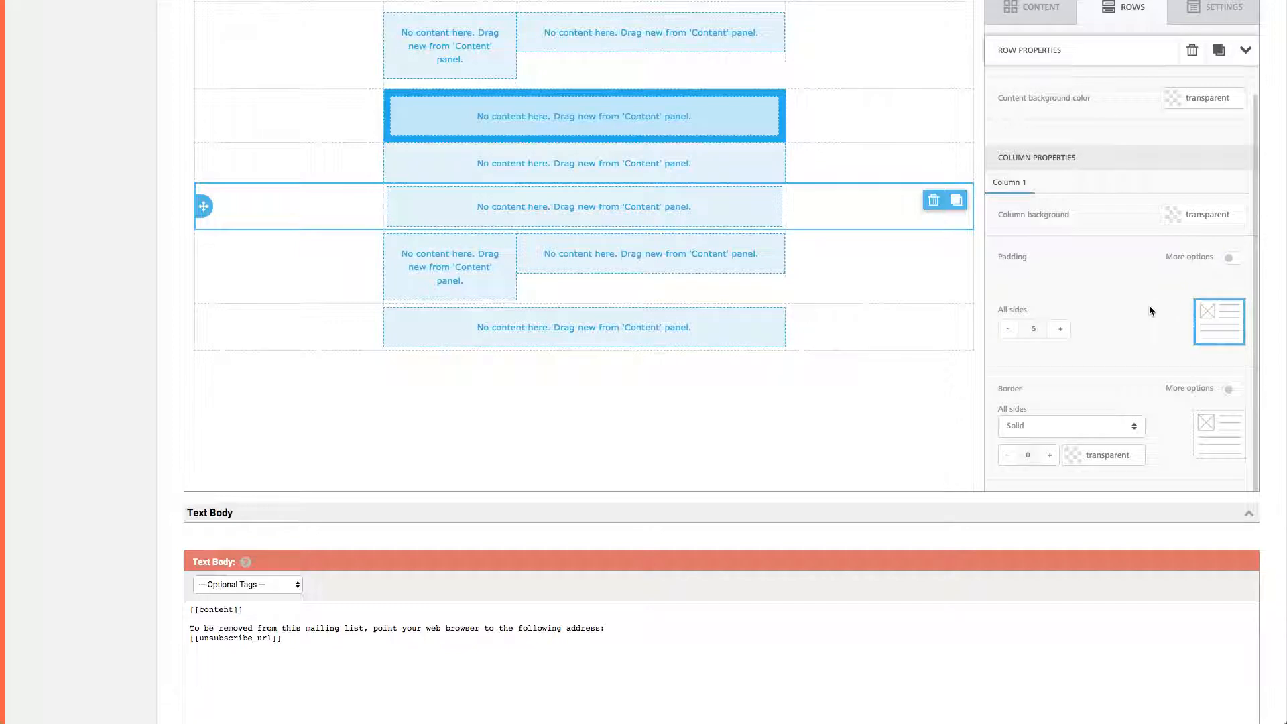
Set the fourth row's column padding to 10 at the top and bottom and 20 on the right and left.
{"action": "left_click", "coordinate": [1061, 329]}
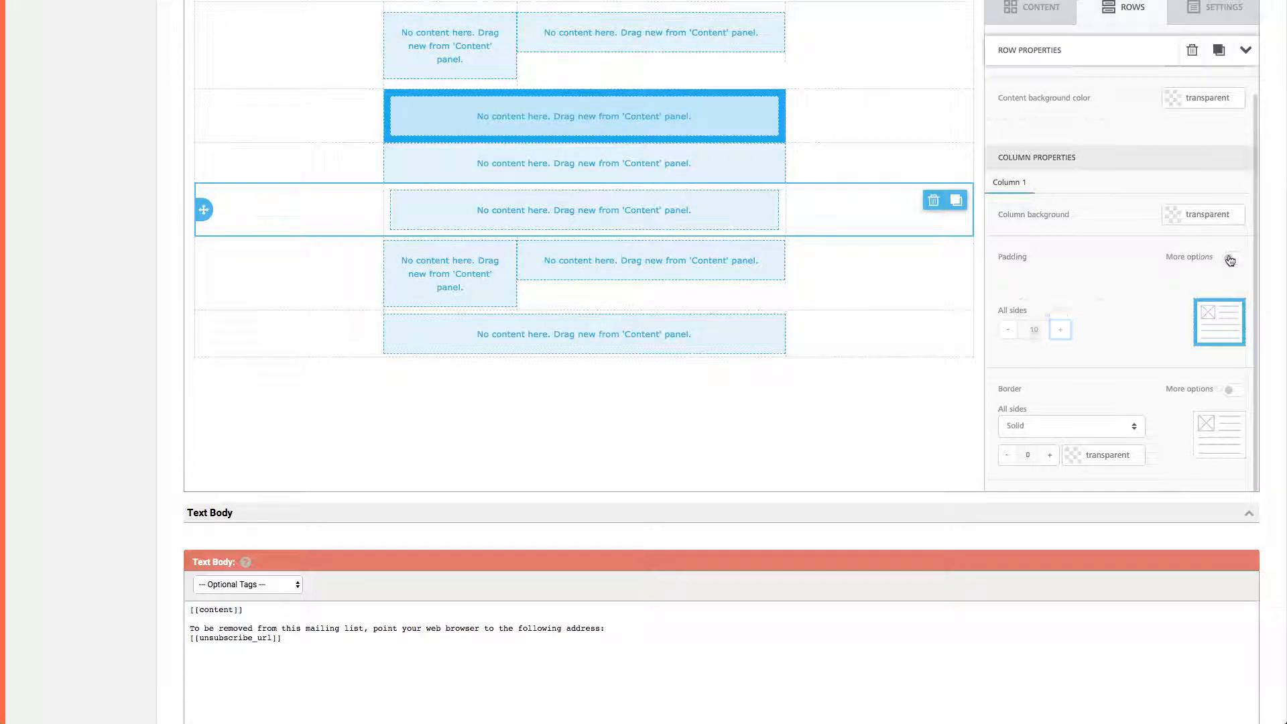
{"action": "left_click", "coordinate": [1230, 261]}
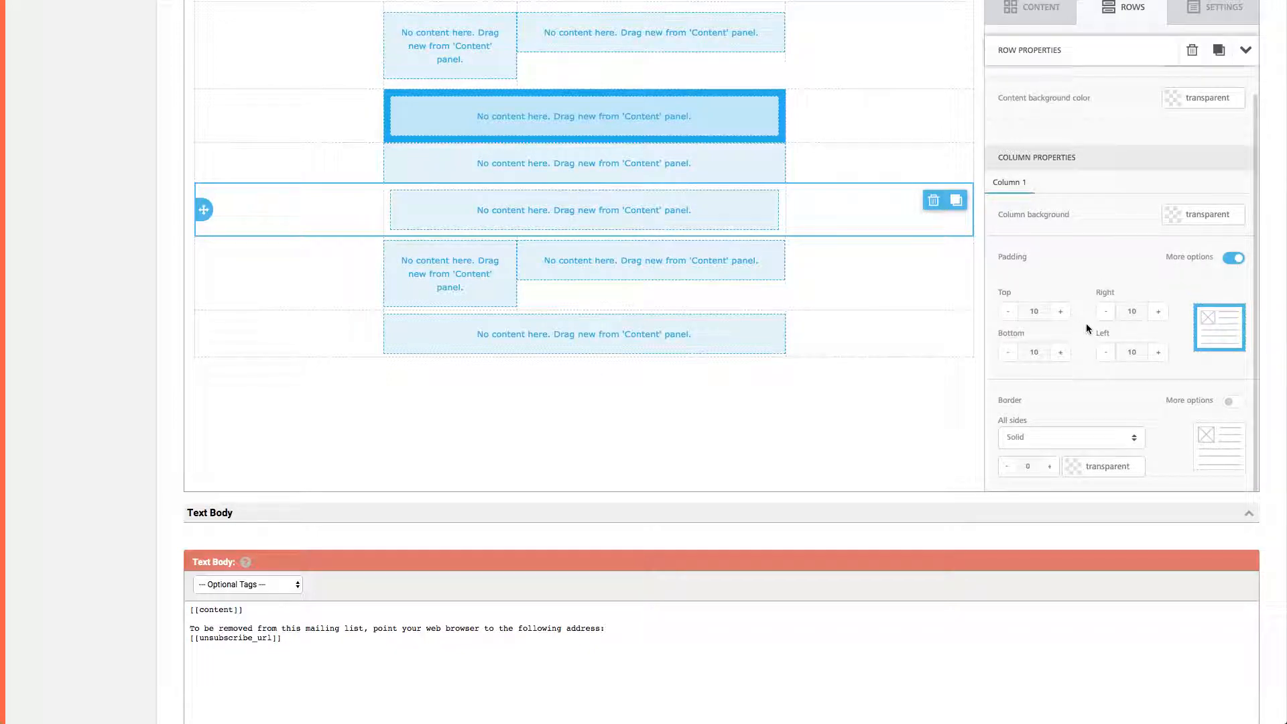
{"action": "left_click", "coordinate": [1158, 312]}
{"action": "left_click", "coordinate": [1159, 353]}
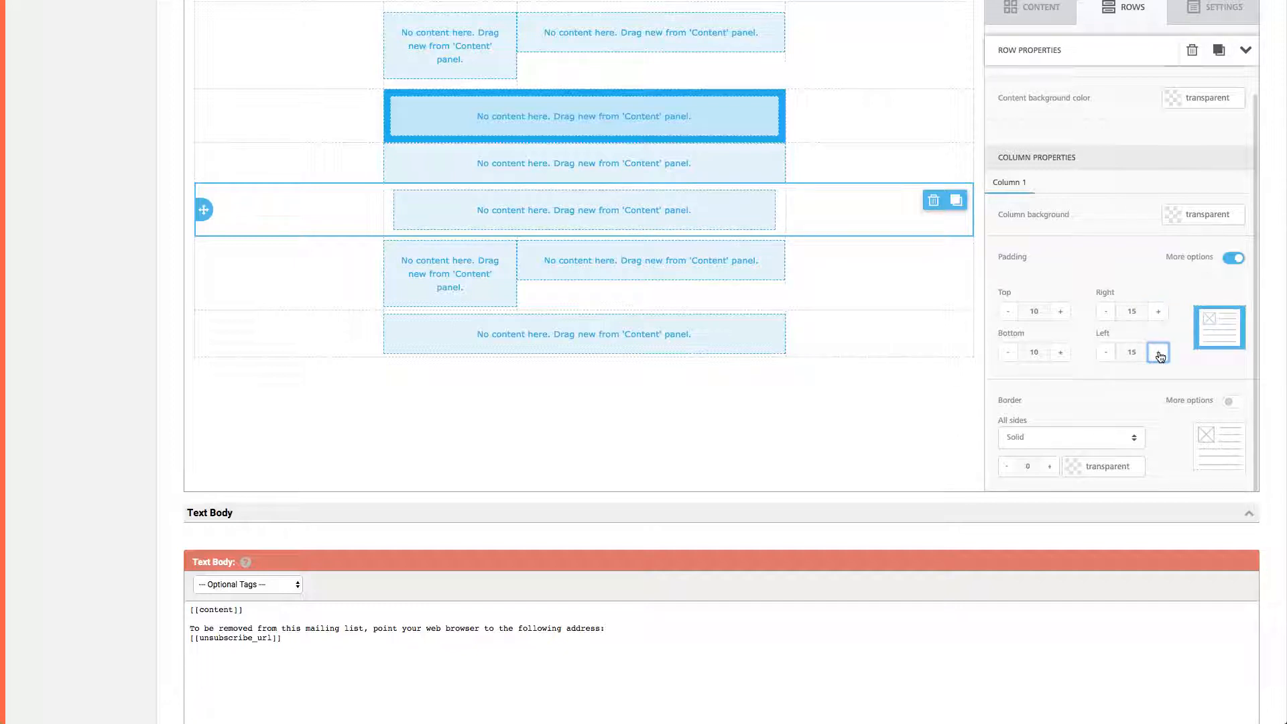
{"action": "left_click", "coordinate": [1159, 311]}
{"action": "left_click", "coordinate": [1159, 352]}
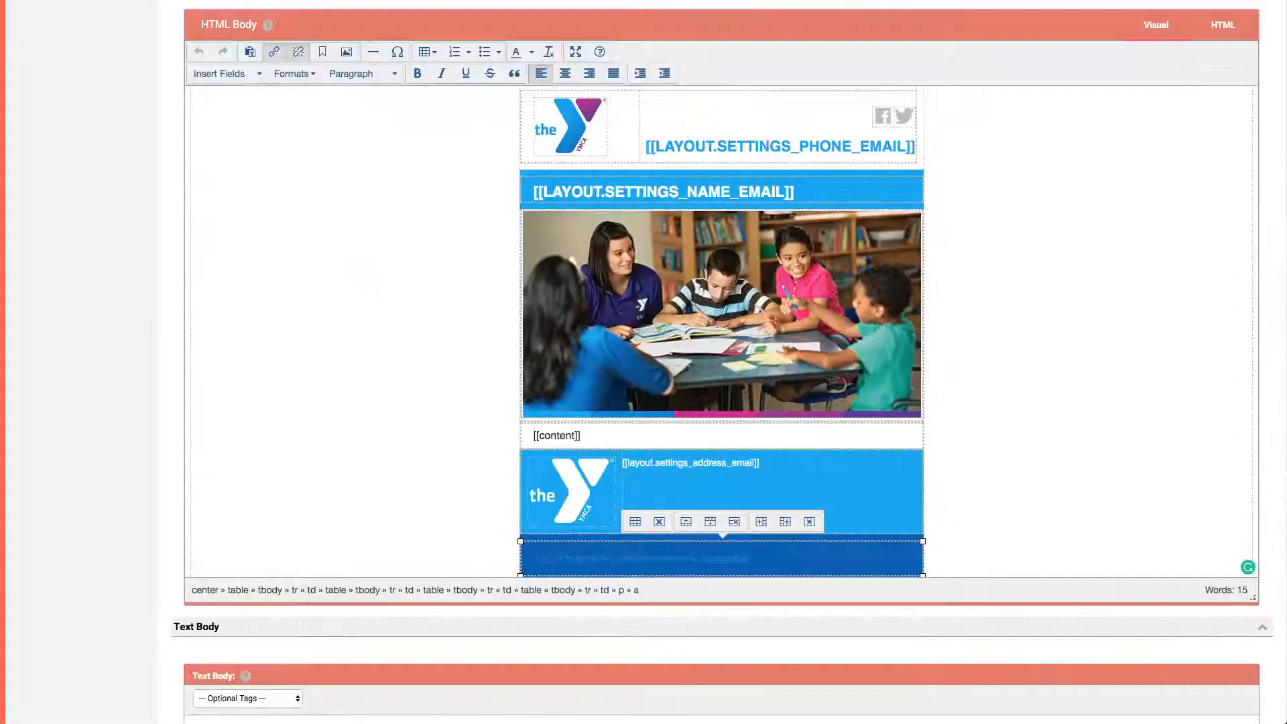
Sample the light blue of the existing template's address section with the w3schools HTML Color Picker, returning to the email builder.
{"action": "scroll", "coordinate": [650, 402], "scroll_direction": "down", "scroll_amount": 1}
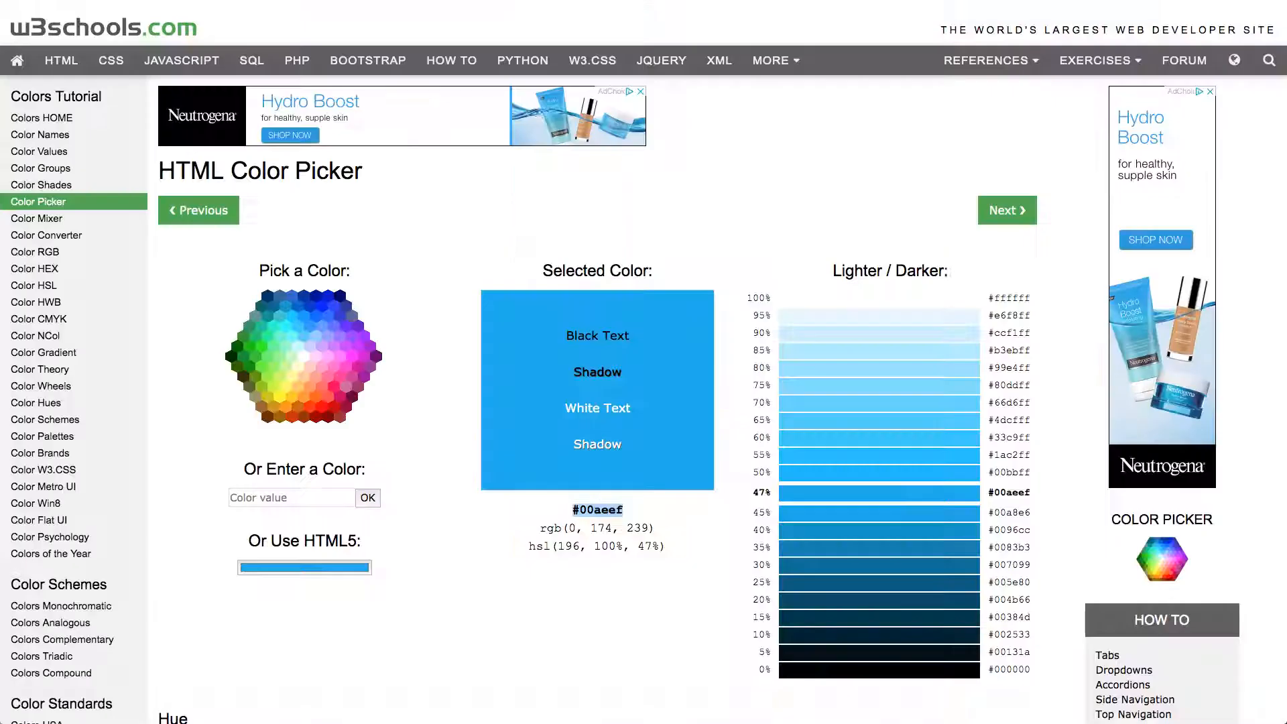
{"action": "left_click", "coordinate": [347, 565]}
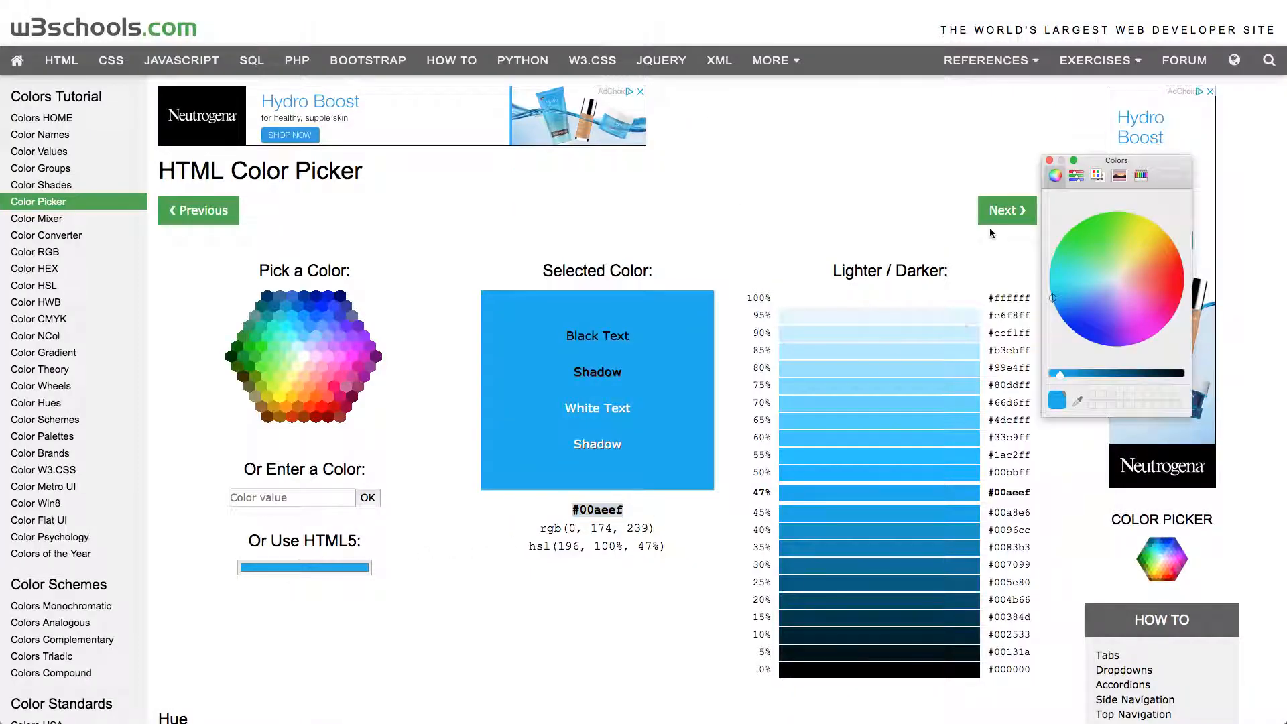
{"action": "key", "text": "ctrl+Tab"}
{"action": "left_click", "coordinate": [1078, 401]}
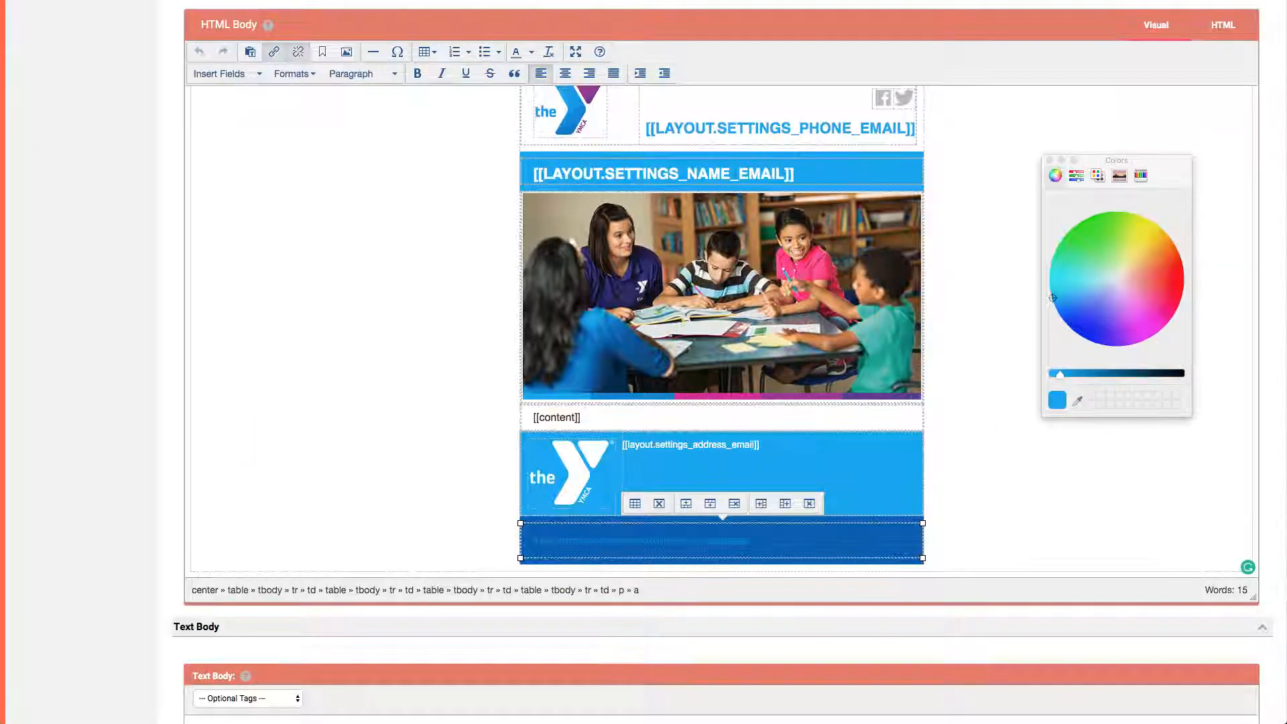
{"action": "key", "text": "ctrl+Tab"}
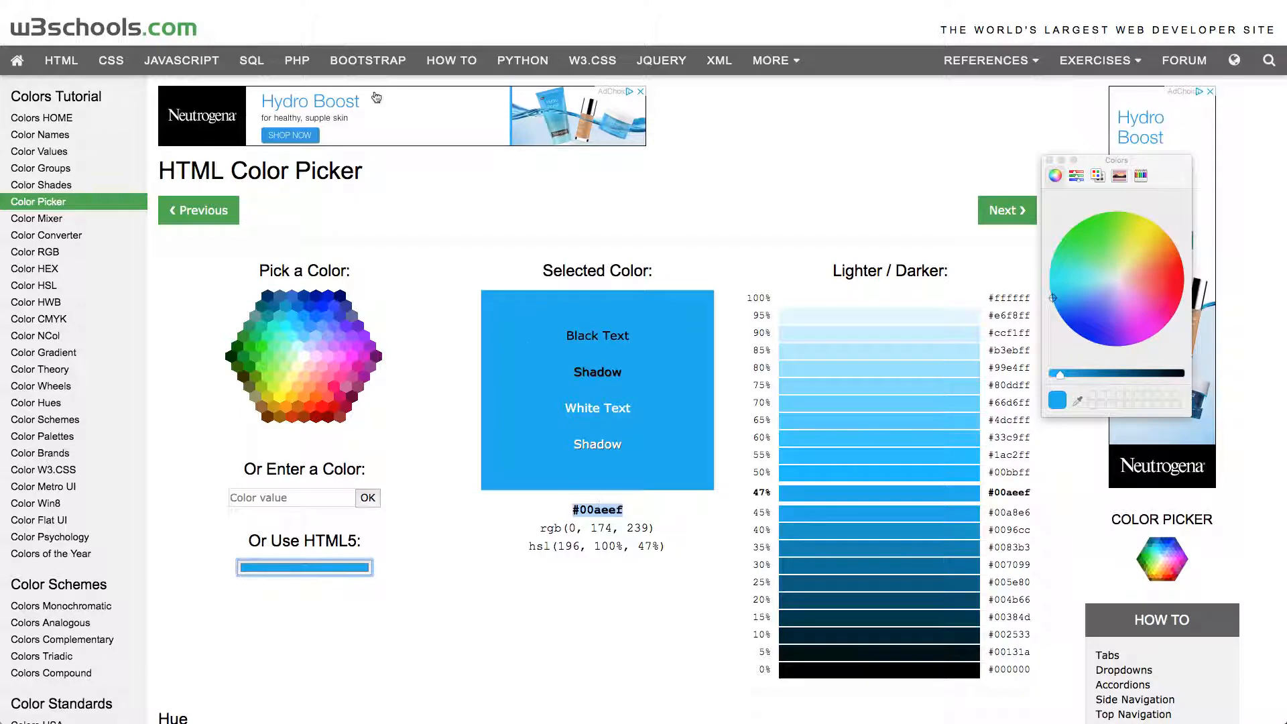
{"action": "key", "text": "ctrl+Tab"}
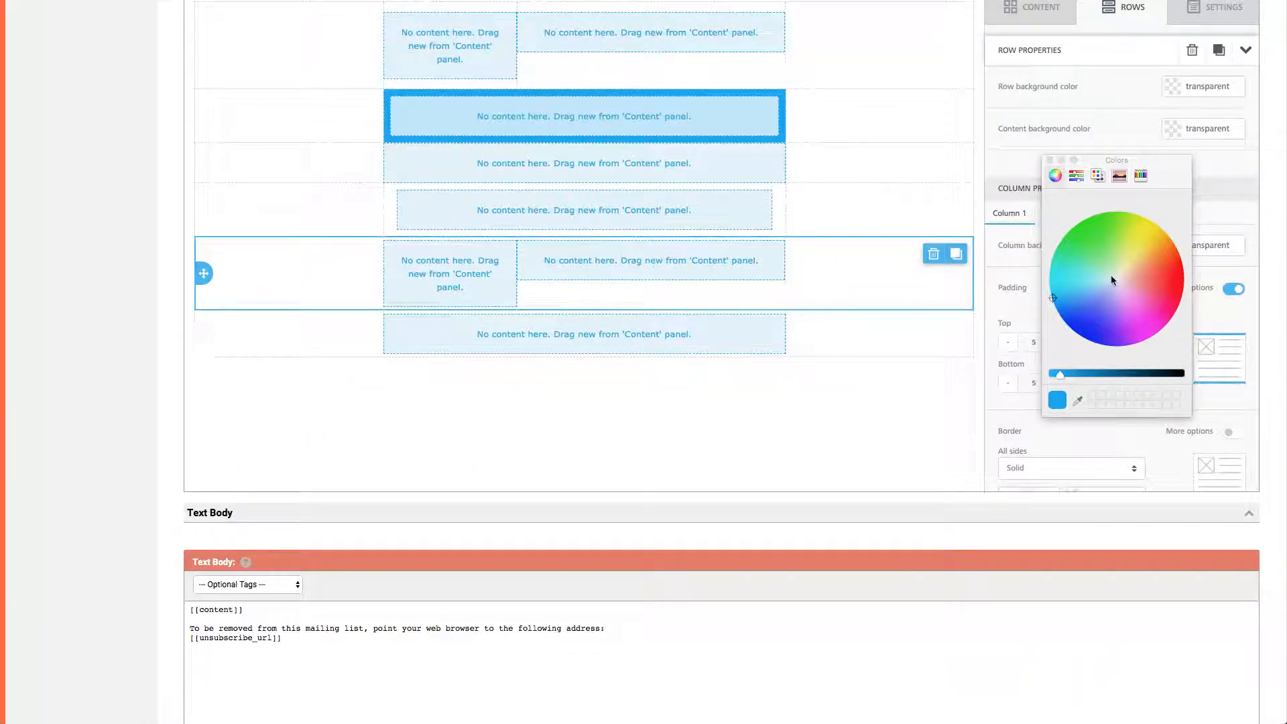
Copy #00aeef from the color picker page and set it as the two-column fifth row's content background color.
{"action": "left_click", "coordinate": [1051, 161]}
{"action": "double_click", "coordinate": [1200, 129]}
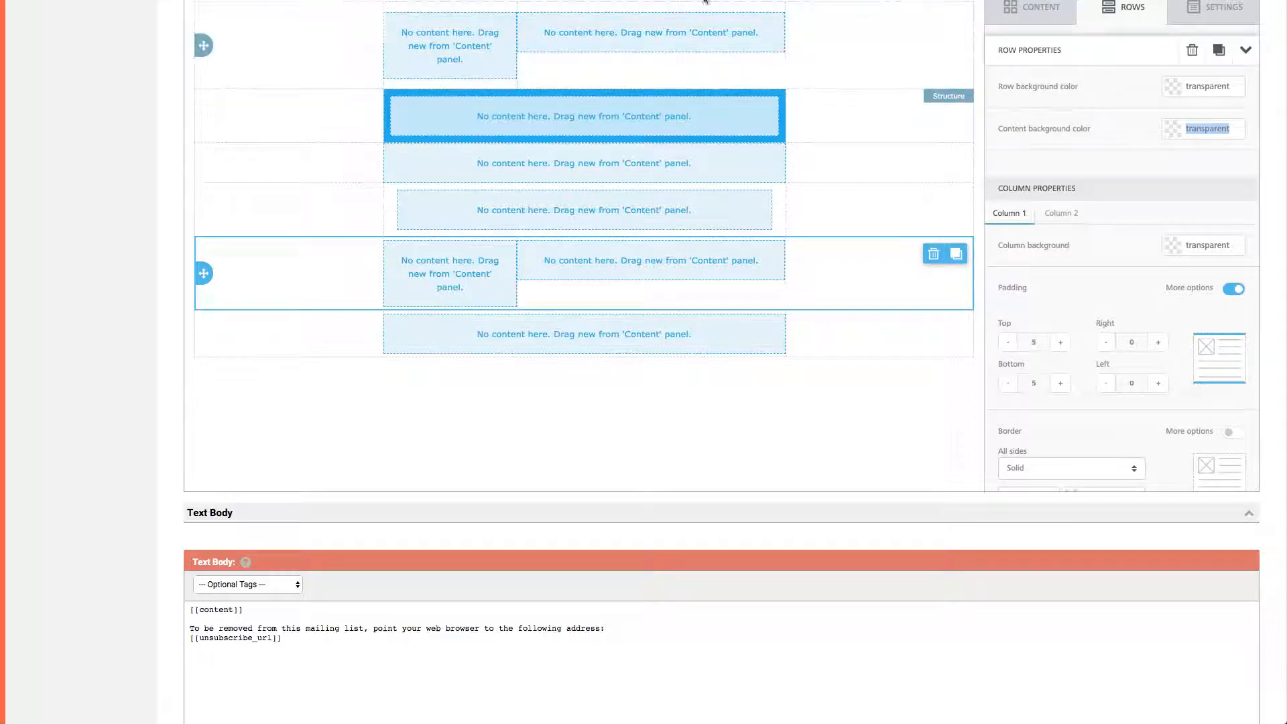
{"action": "key", "text": "ctrl+Tab"}
{"action": "key", "text": "ctrl+c"}
{"action": "key", "text": "ctrl+Tab"}
{"action": "key", "text": "ctrl+v"}
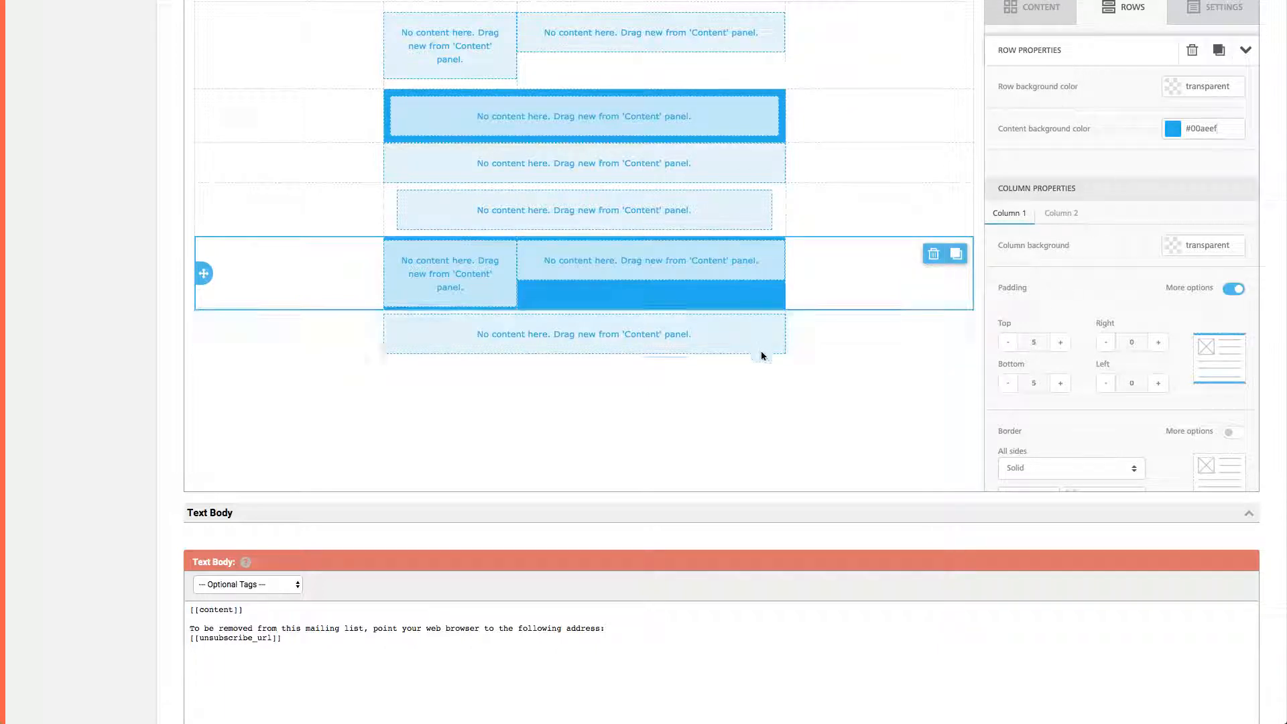
Set the padding of the fifth row's first column to 10 at the top and bottom and 20 on the right and left.
{"action": "left_click", "coordinate": [1062, 344]}
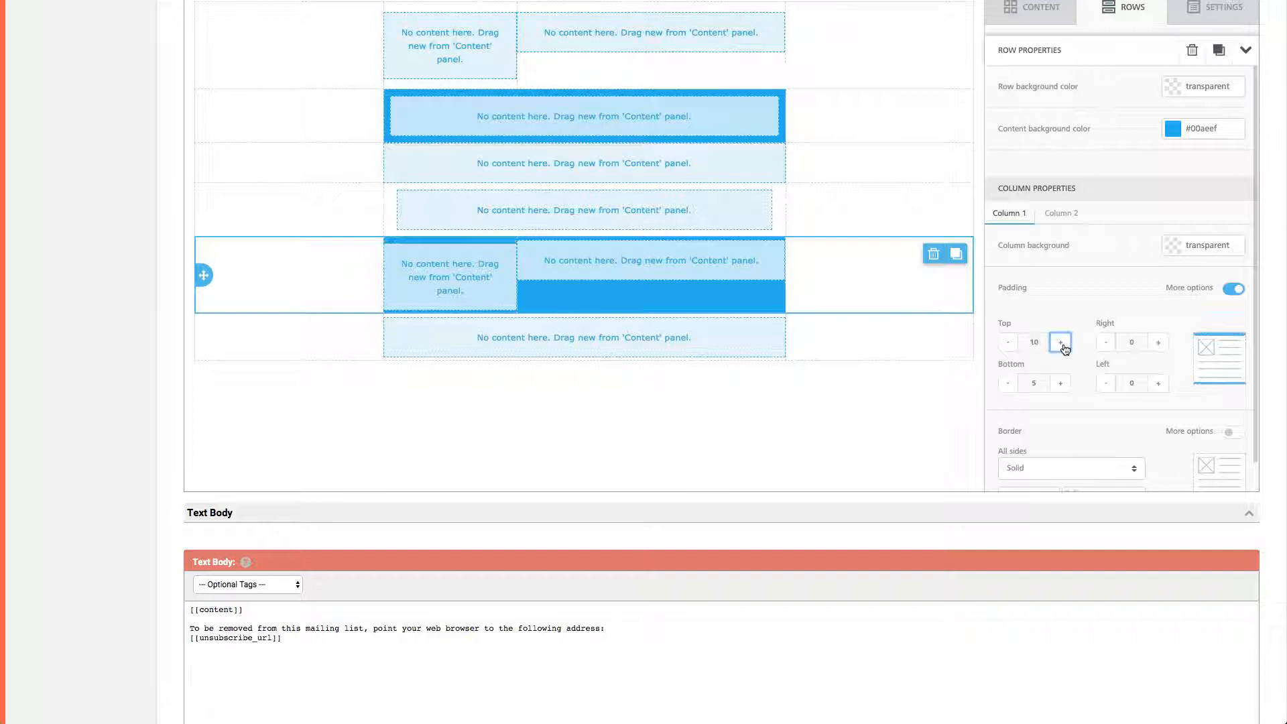
{"action": "left_click", "coordinate": [1060, 384]}
{"action": "left_click", "coordinate": [1159, 343]}
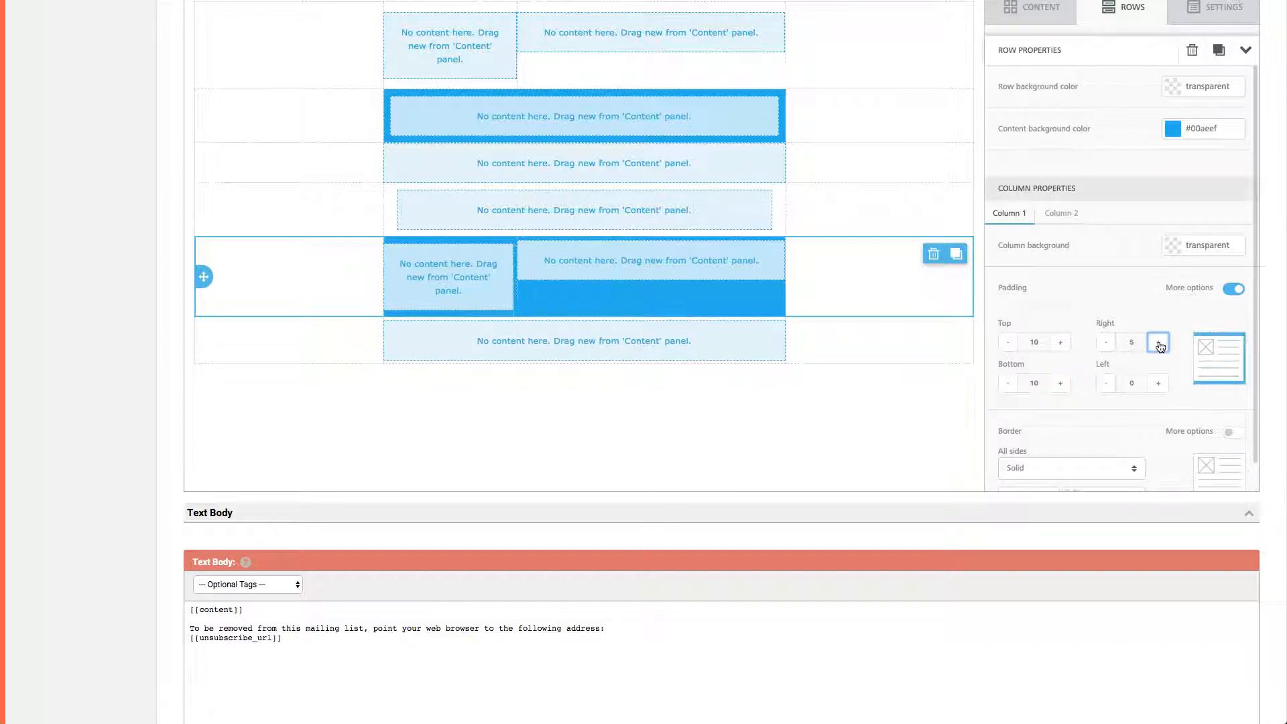
{"action": "left_click", "coordinate": [1159, 343]}
{"action": "left_click", "coordinate": [1159, 343]}
{"action": "left_click", "coordinate": [1159, 343]}
{"action": "left_click", "coordinate": [1159, 383]}
{"action": "left_click", "coordinate": [1159, 384]}
{"action": "left_click", "coordinate": [1160, 386]}
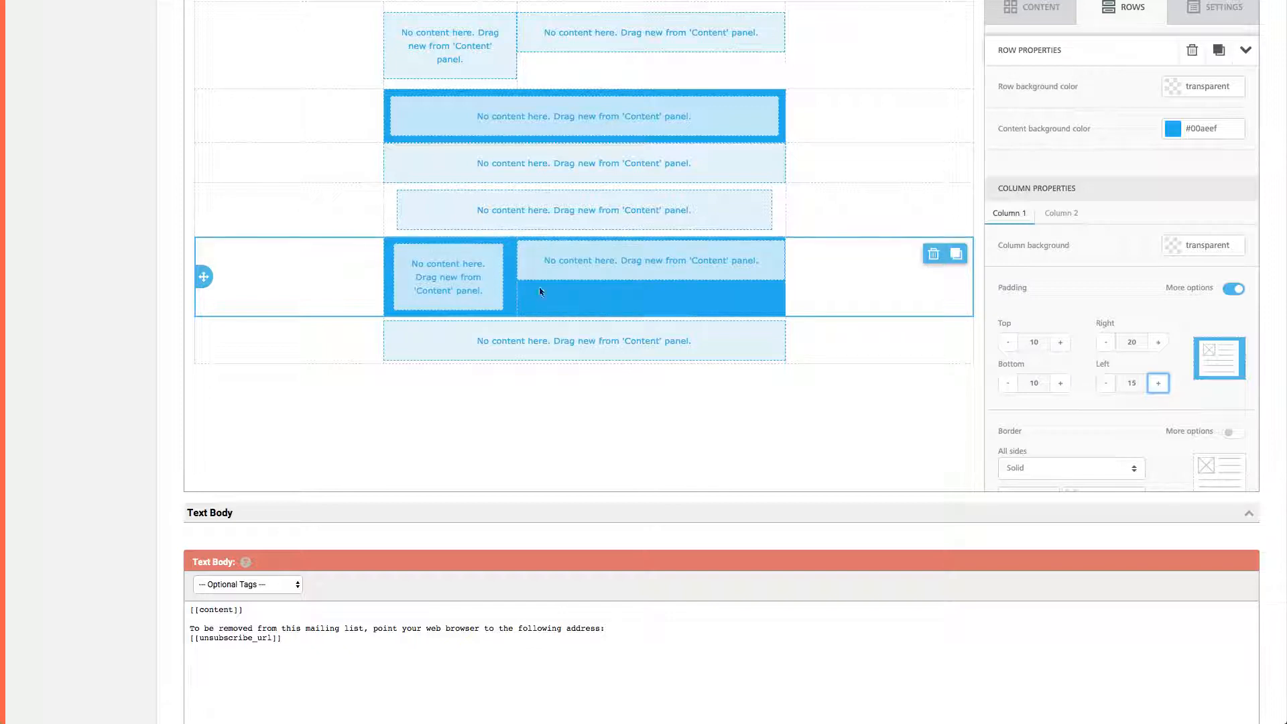
{"action": "left_click", "coordinate": [1158, 383]}
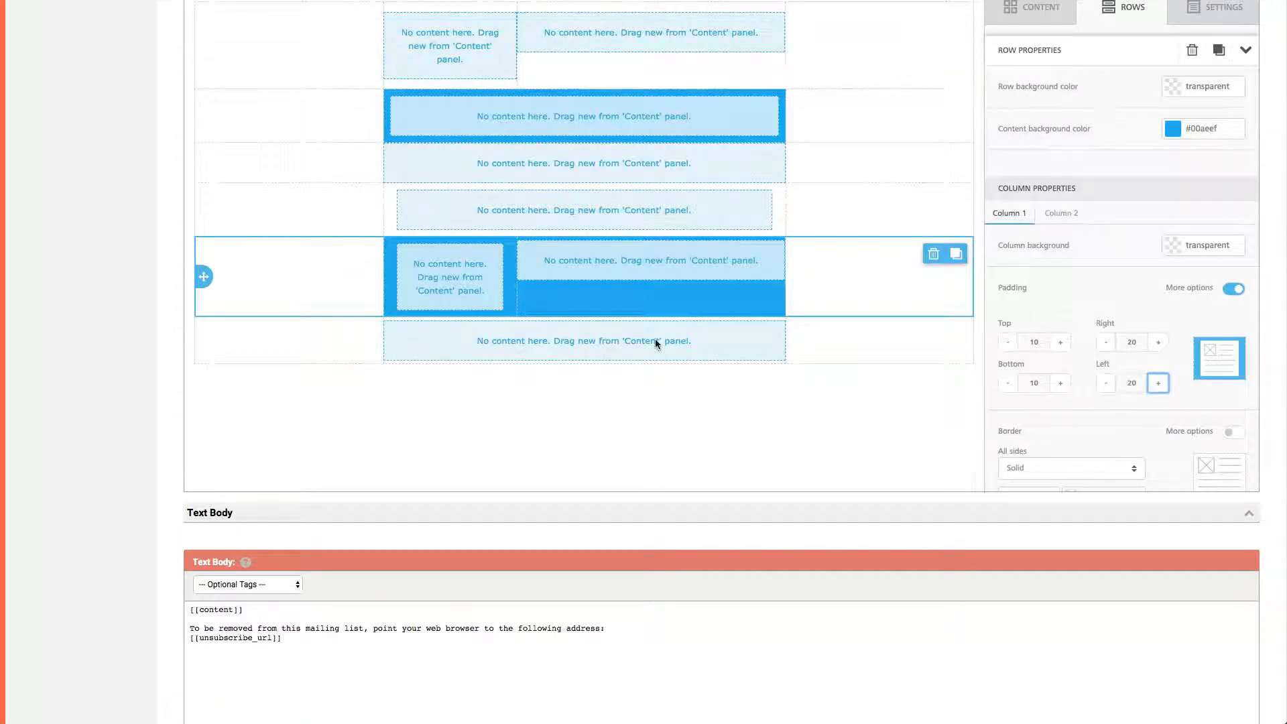
Set the padding of the fifth row's second column to 10 at the top and bottom and 20 on the right.
{"action": "left_click", "coordinate": [1061, 214]}
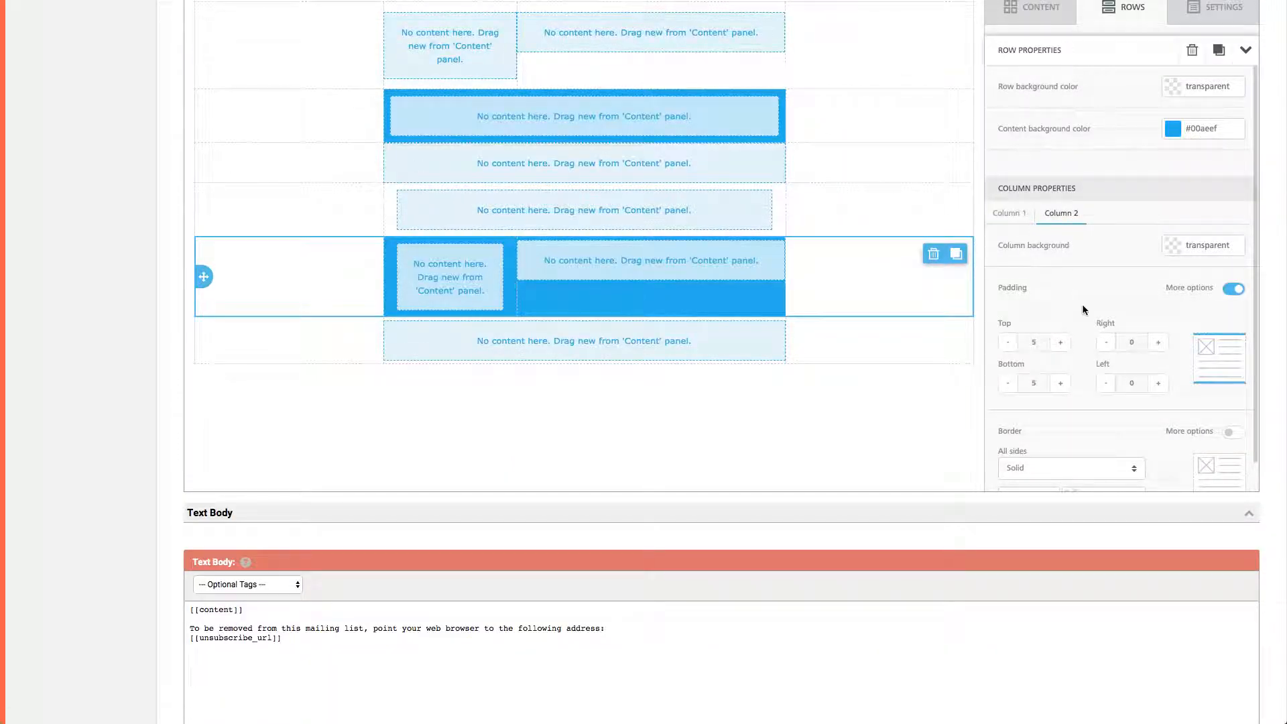
{"action": "left_click", "coordinate": [1060, 343]}
{"action": "left_click", "coordinate": [1060, 383]}
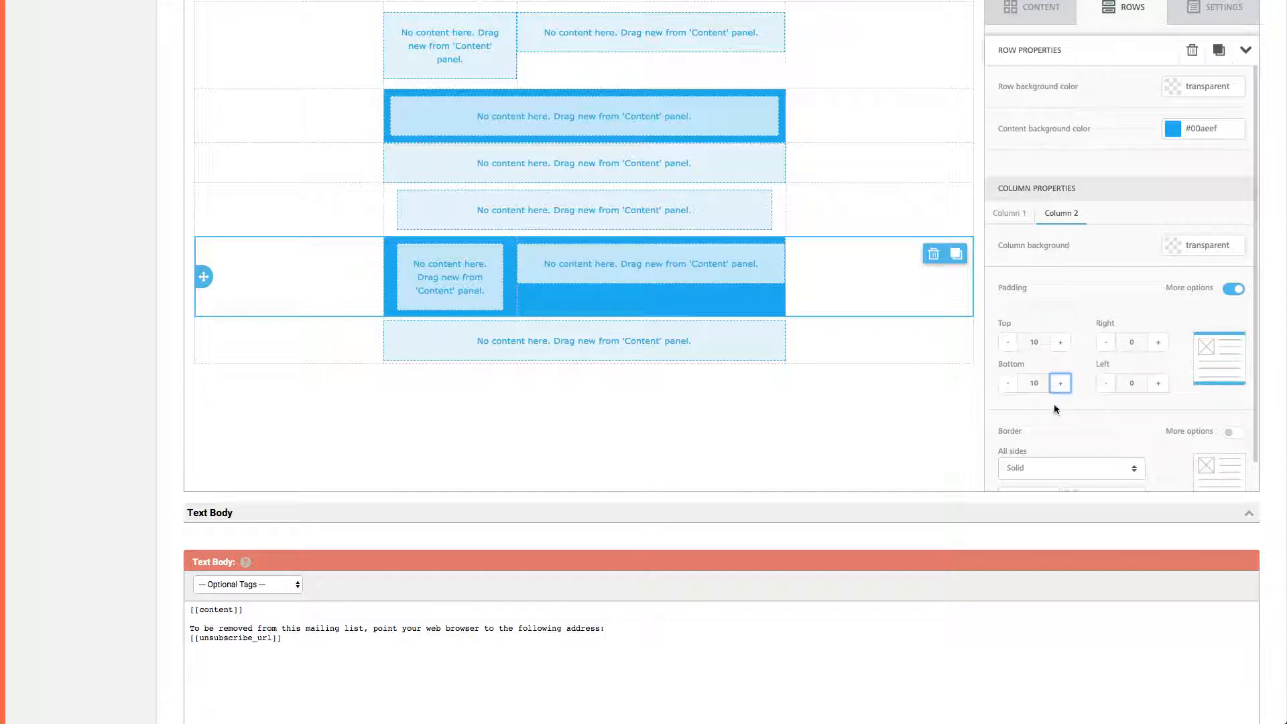
{"action": "left_click", "coordinate": [1009, 213]}
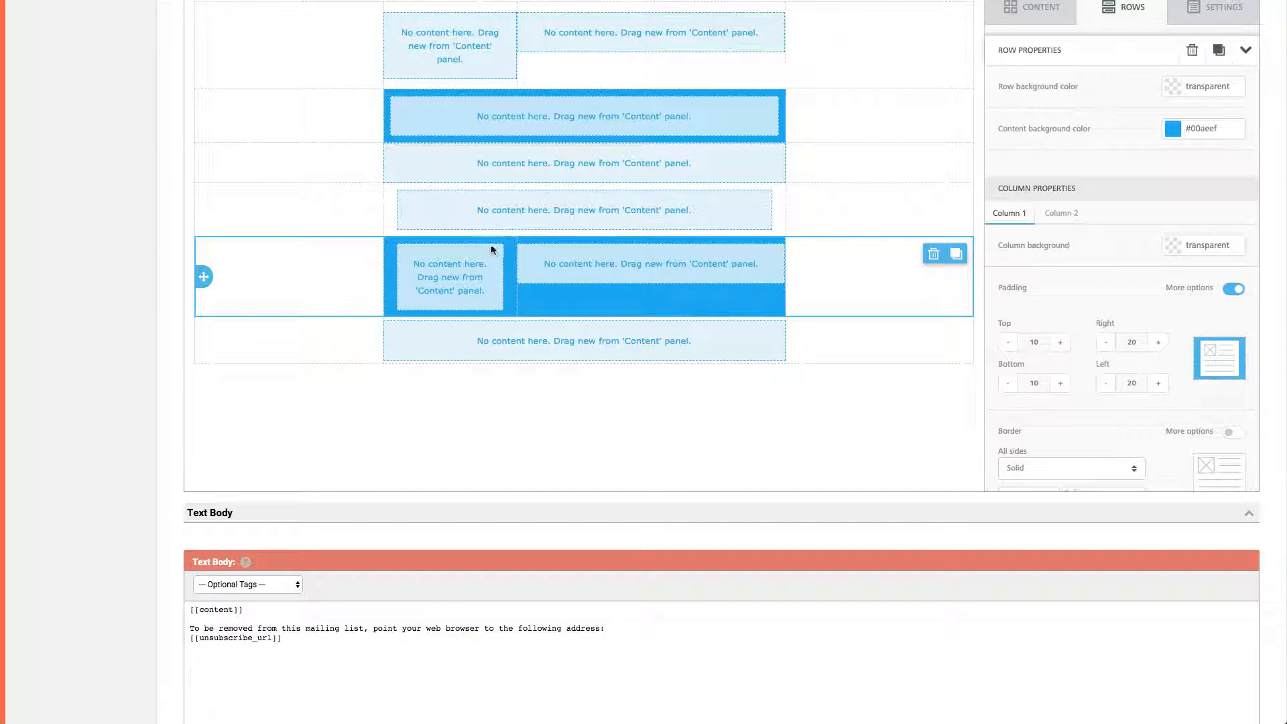
{"action": "left_click", "coordinate": [1063, 214]}
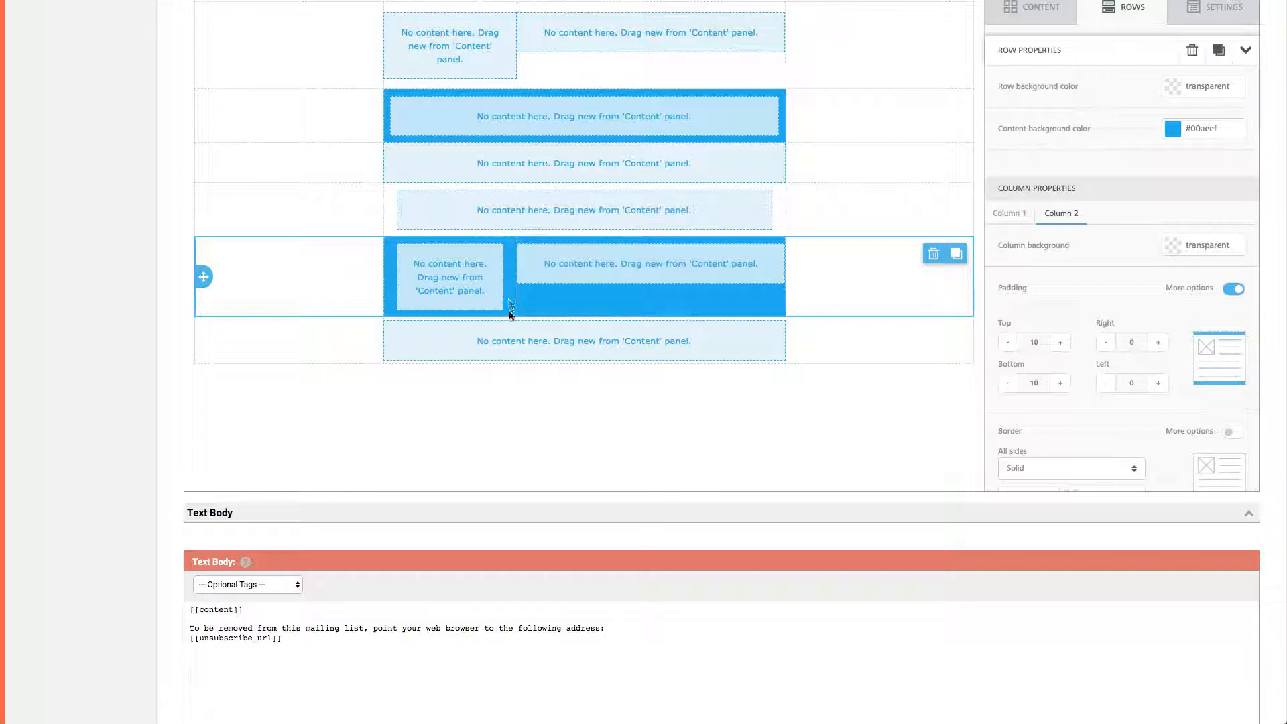
{"action": "left_click", "coordinate": [1157, 343]}
{"action": "left_click", "coordinate": [1158, 343]}
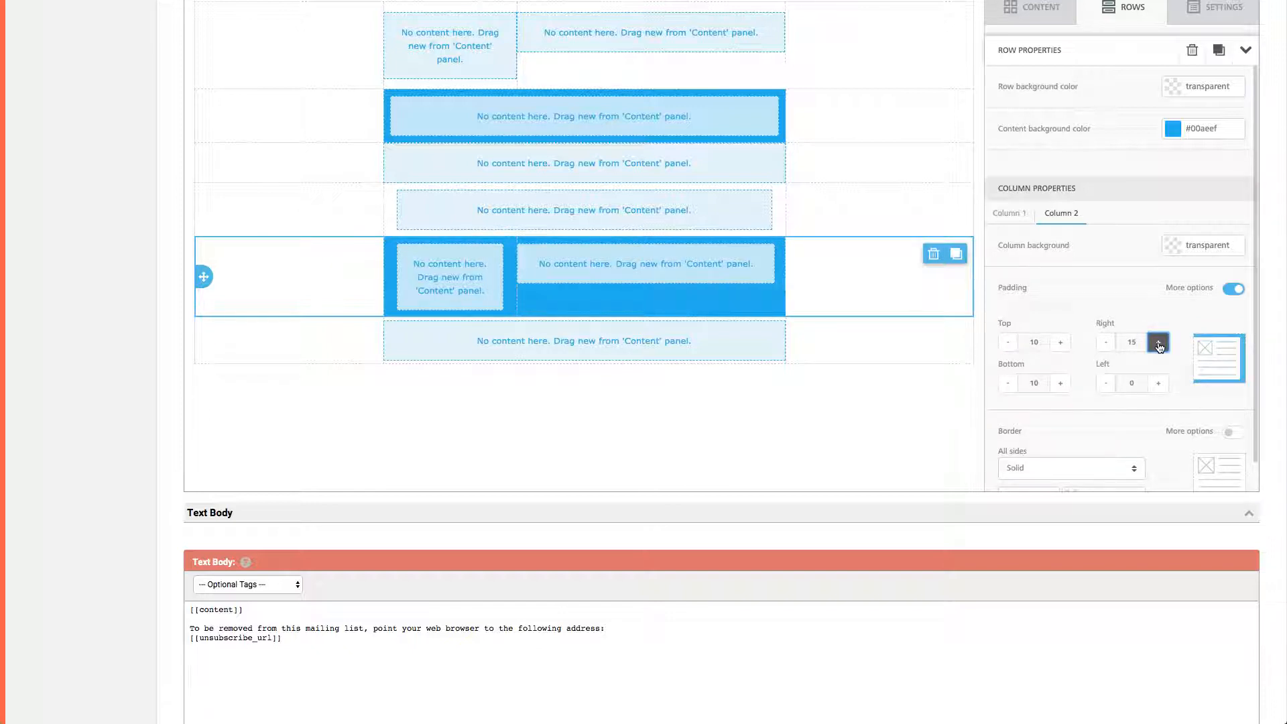
{"action": "left_click", "coordinate": [1014, 214]}
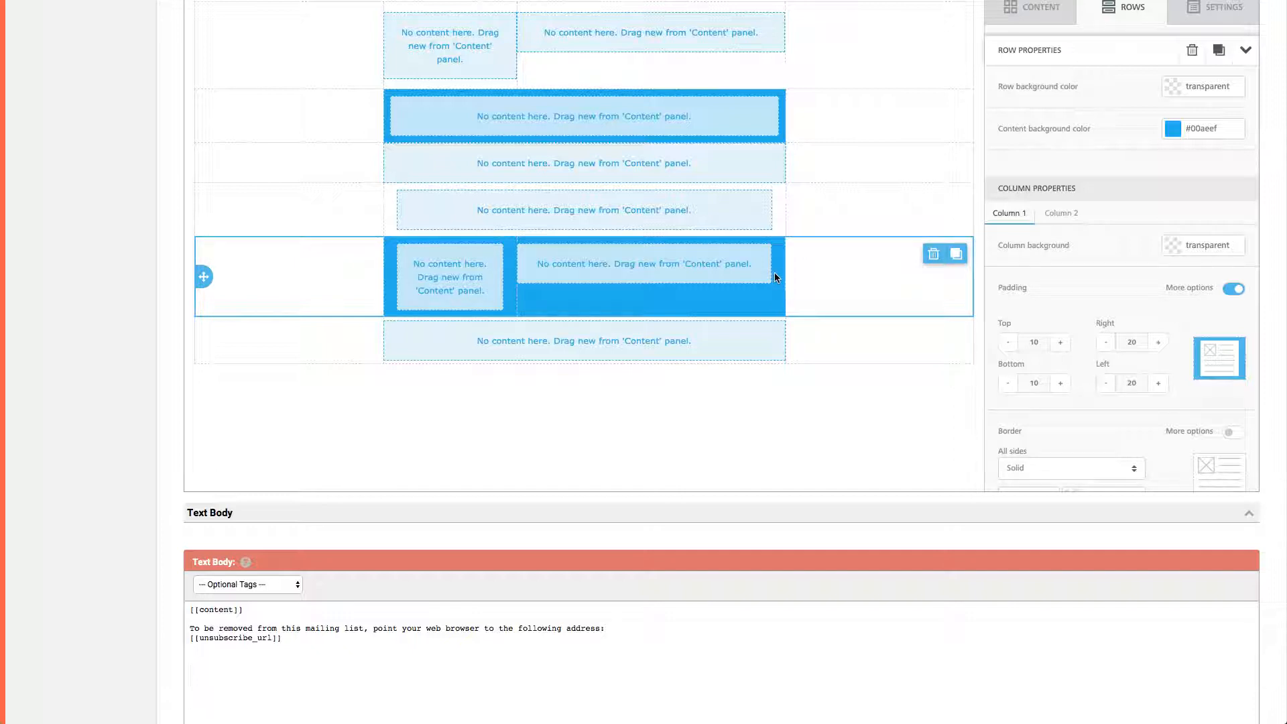
{"action": "left_click", "coordinate": [1059, 213]}
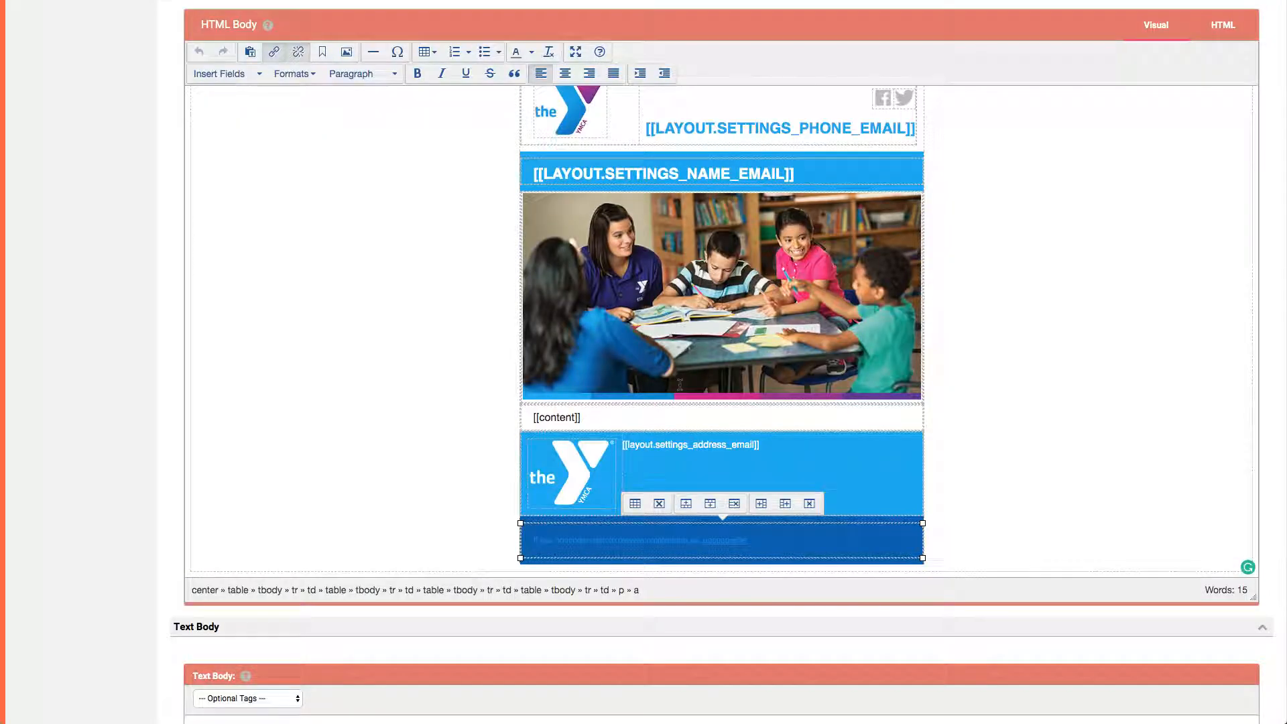
Sample the dark blue of the existing template's bottom row with the HTML Color Picker and copy its hex code #0060af.
{"action": "scroll", "coordinate": [965, 518], "scroll_direction": "down", "scroll_amount": 2}
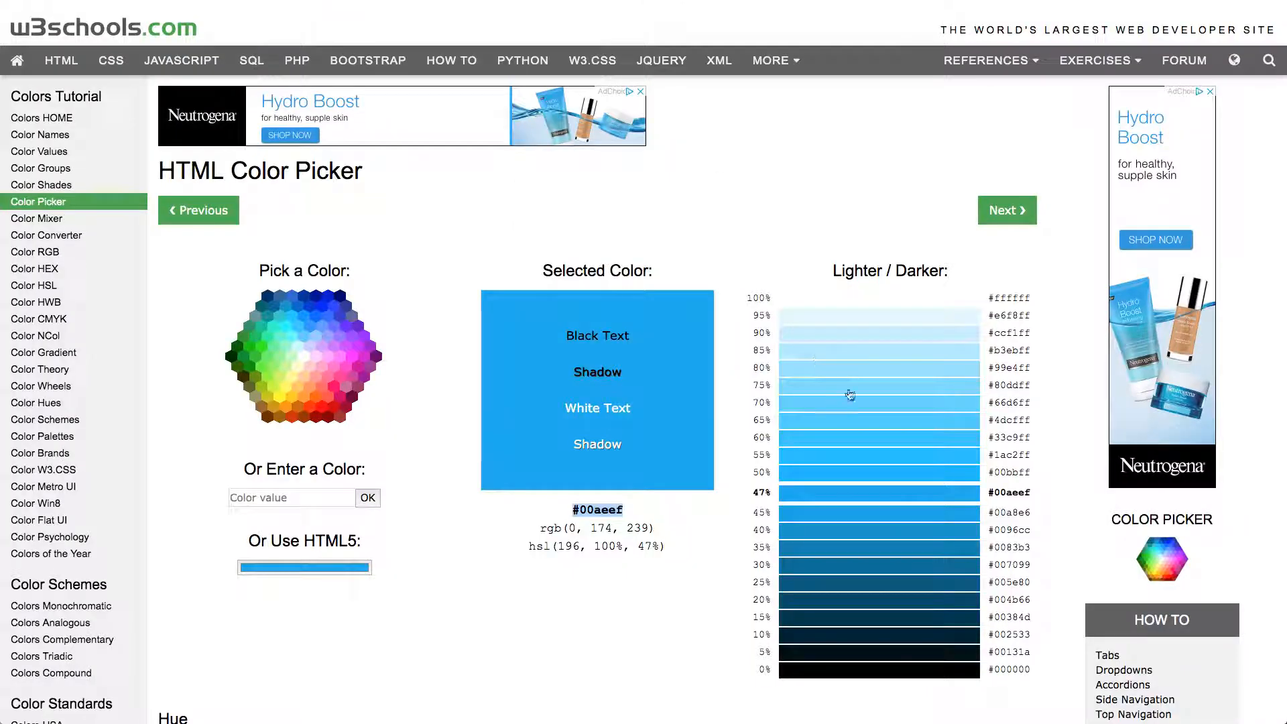
{"action": "left_click", "coordinate": [354, 568]}
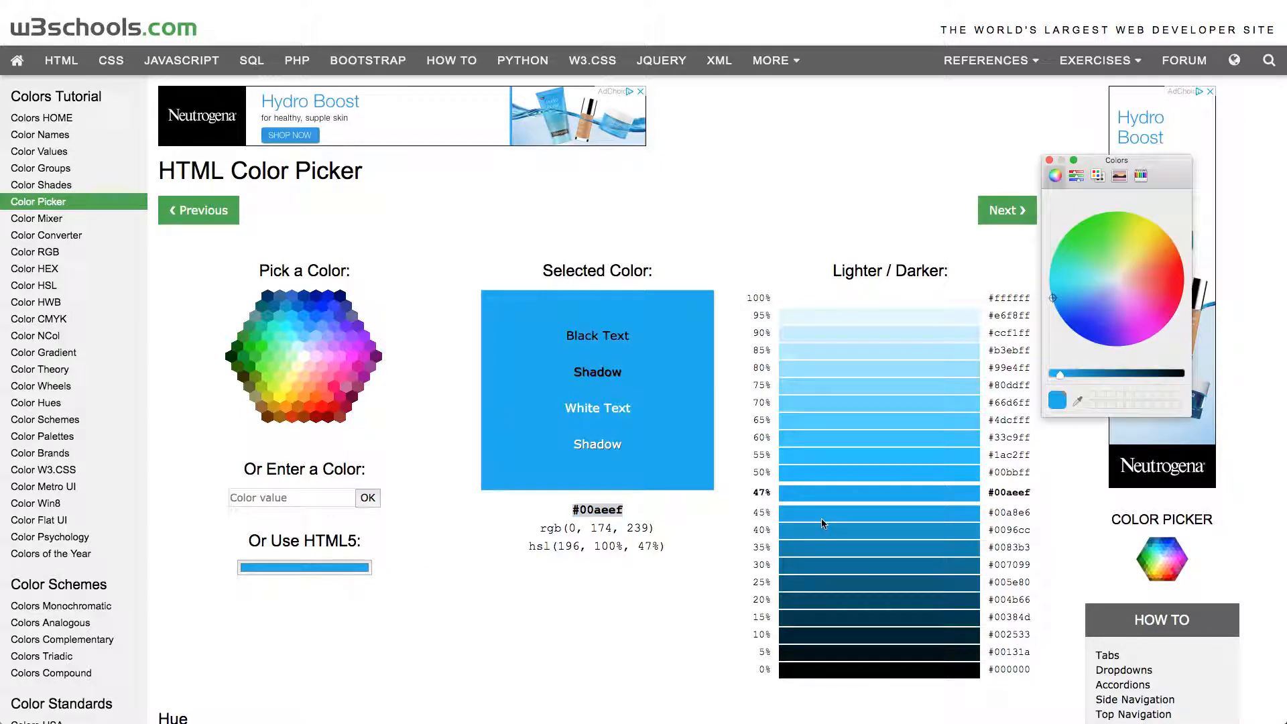
{"action": "key", "text": "ctrl+Tab"}
{"action": "left_click", "coordinate": [1077, 401]}
{"action": "left_click", "coordinate": [846, 464]}
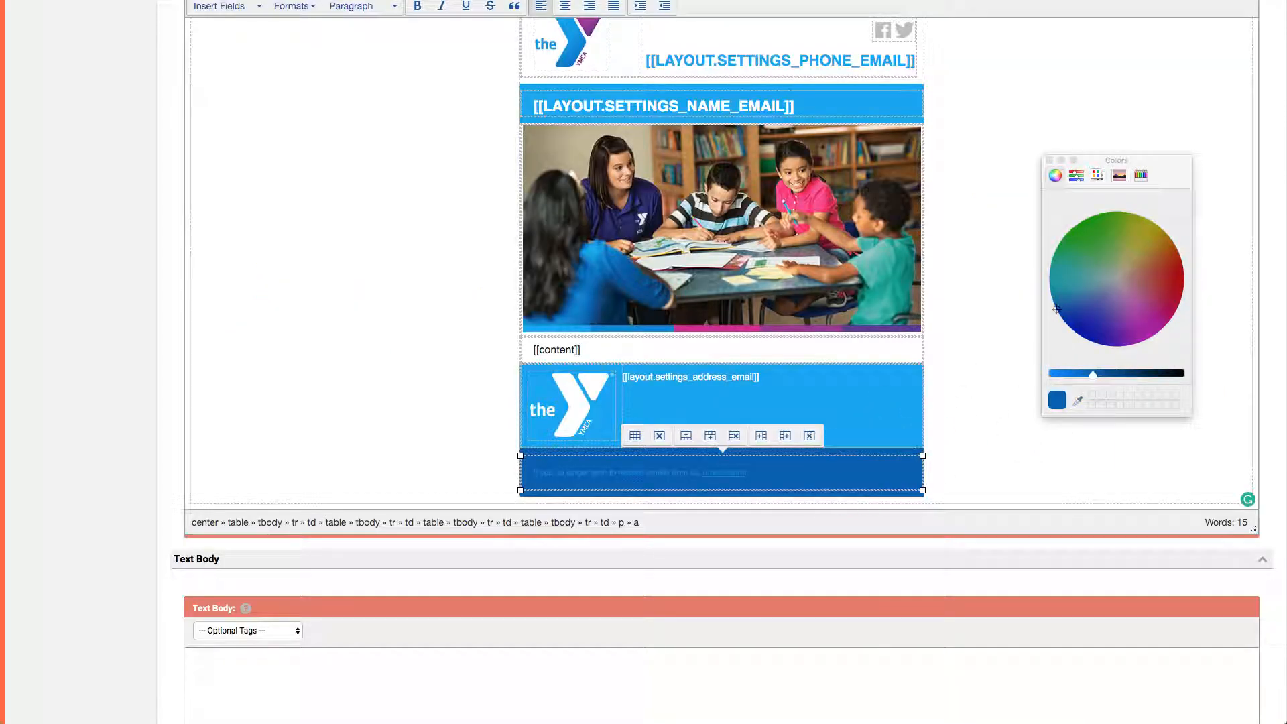
{"action": "key", "text": "ctrl+Tab"}
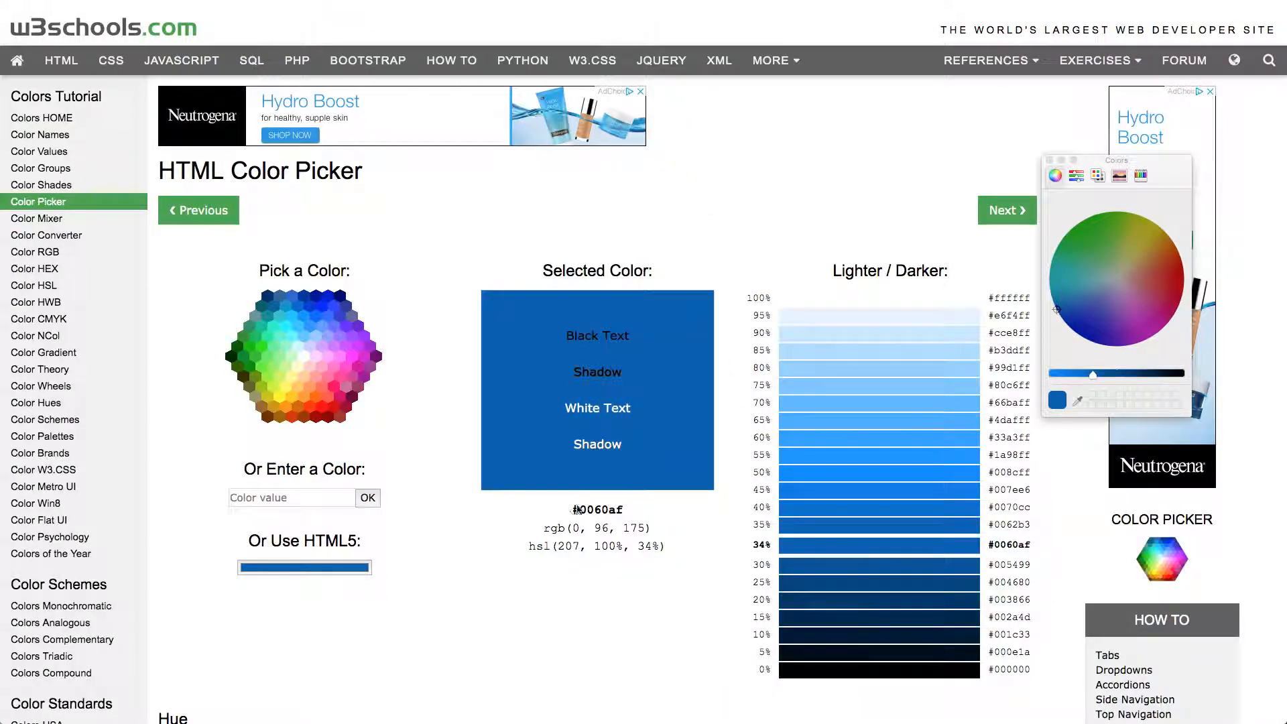
{"action": "left_click_drag", "start_coordinate": [573, 511], "coordinate": [645, 518]}
{"action": "key", "text": "ctrl+c"}
In the email builder, give the last row a #0060af content background and a uniform column padding of 10 on all sides.
{"action": "key", "text": "ctrl+shift+Tab"}
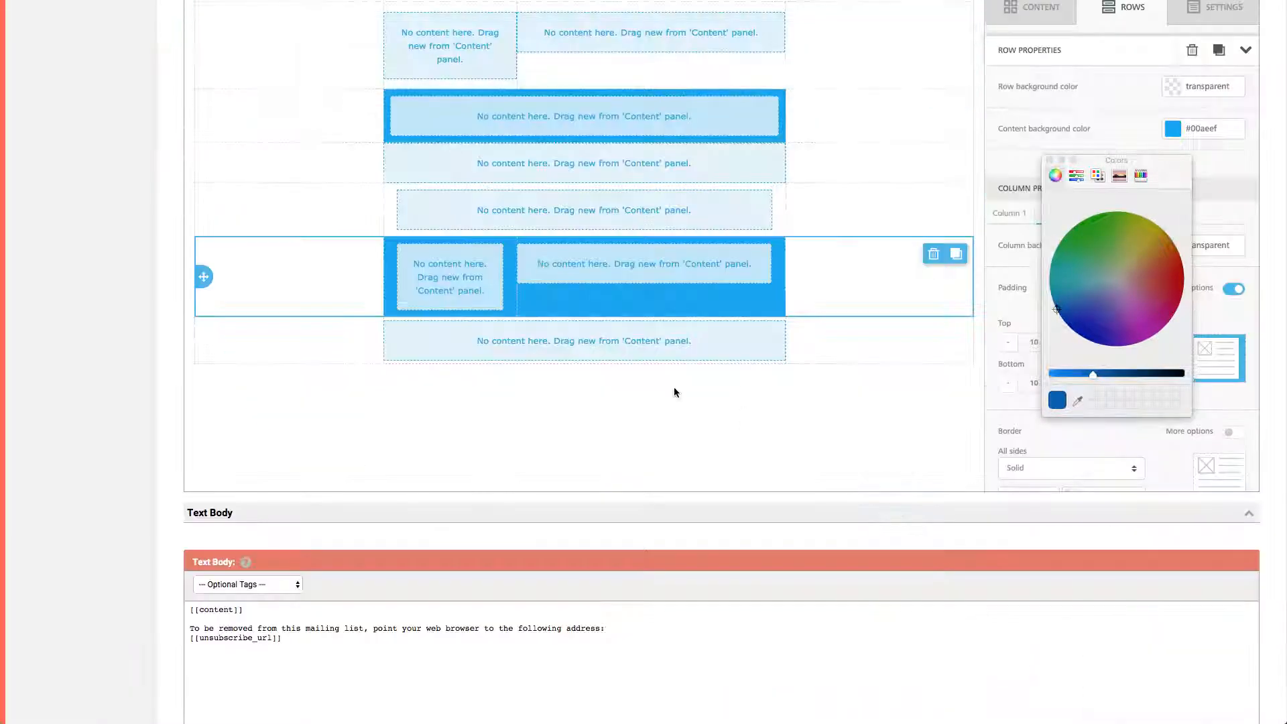
{"action": "left_click", "coordinate": [865, 334]}
{"action": "double_click", "coordinate": [1221, 130]}
{"action": "key", "text": "ctrl+v"}
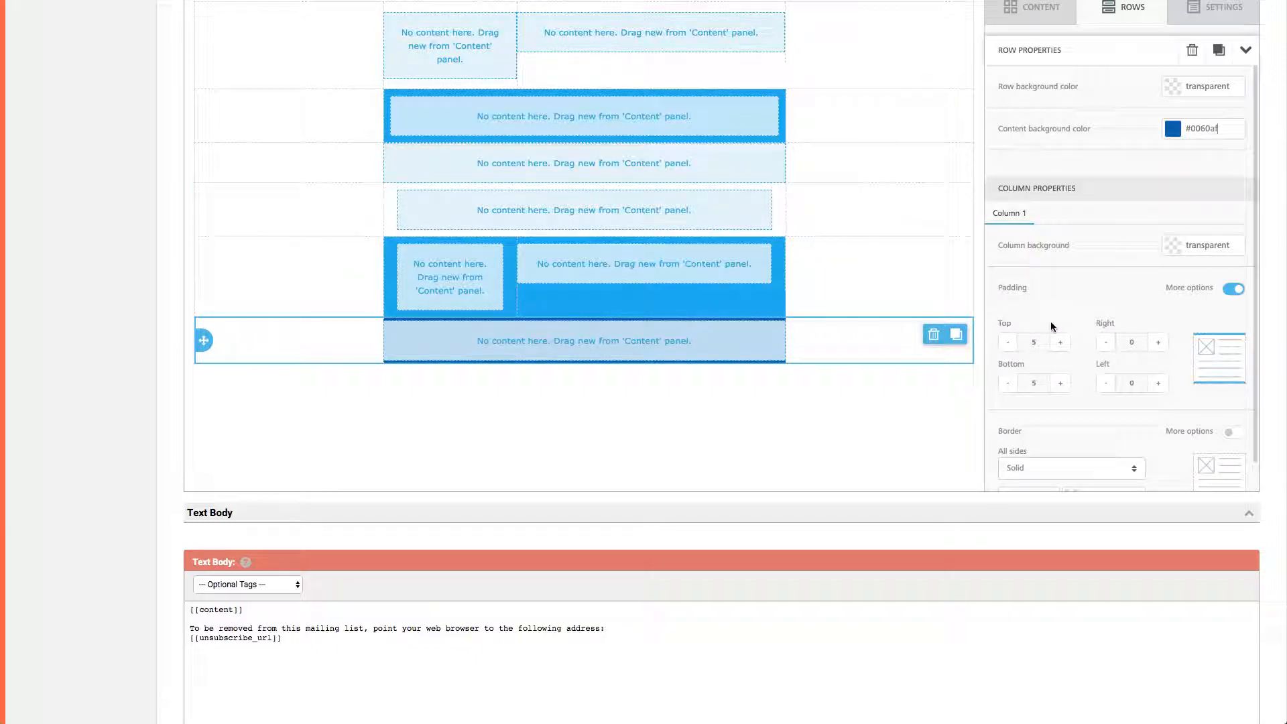
{"action": "left_click", "coordinate": [1232, 291]}
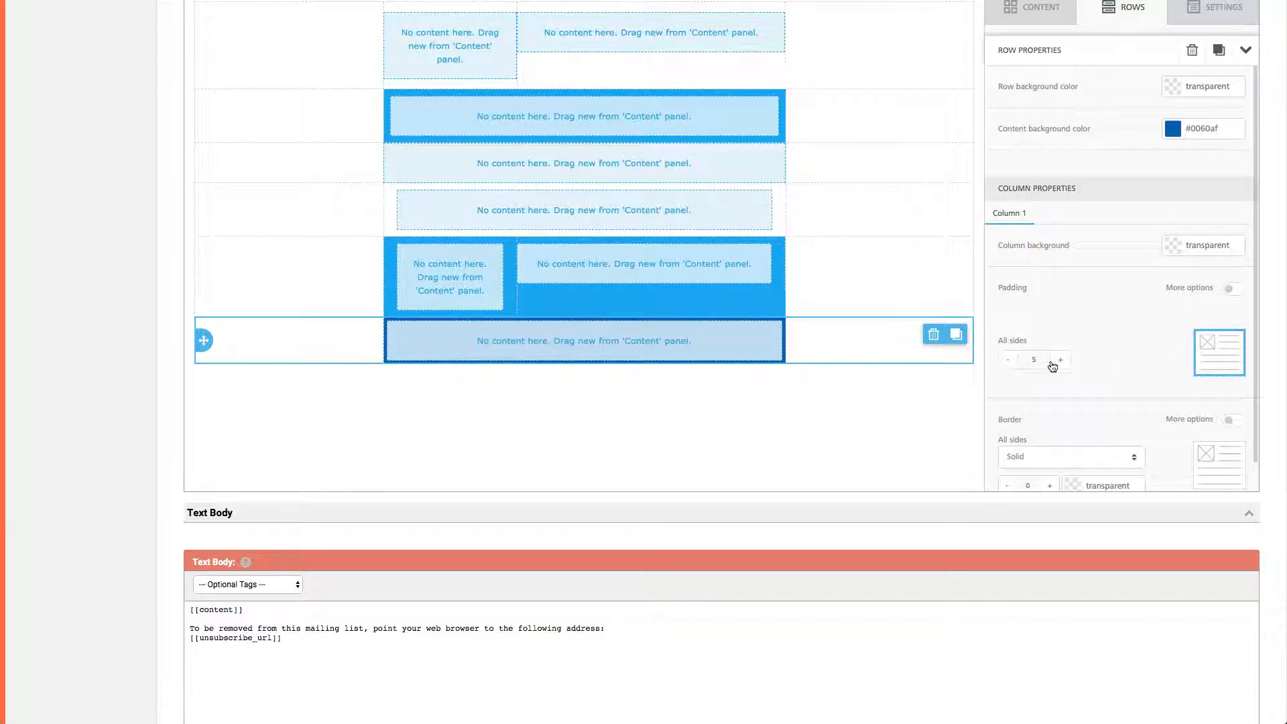
{"action": "left_click", "coordinate": [1061, 360]}
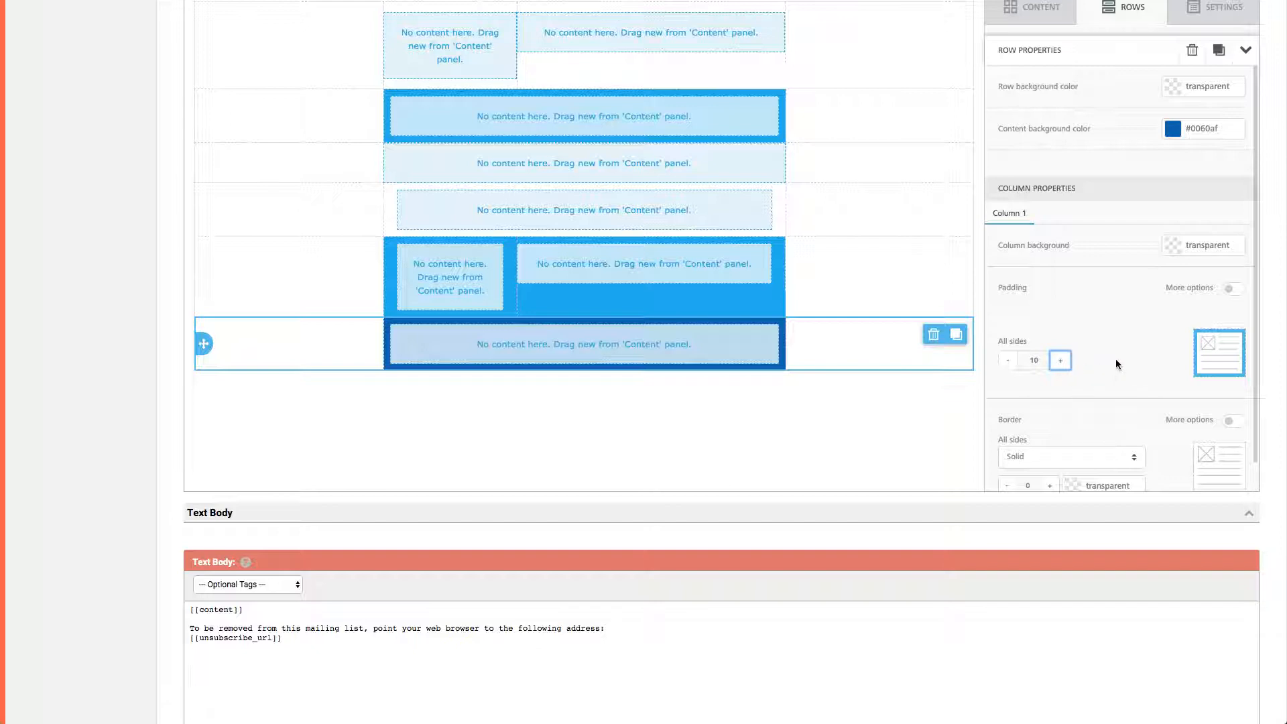
Select the fourth row and set its column's solid border width to 6 on all sides.
{"action": "scroll", "coordinate": [1119, 388], "scroll_direction": "down", "scroll_amount": 2}
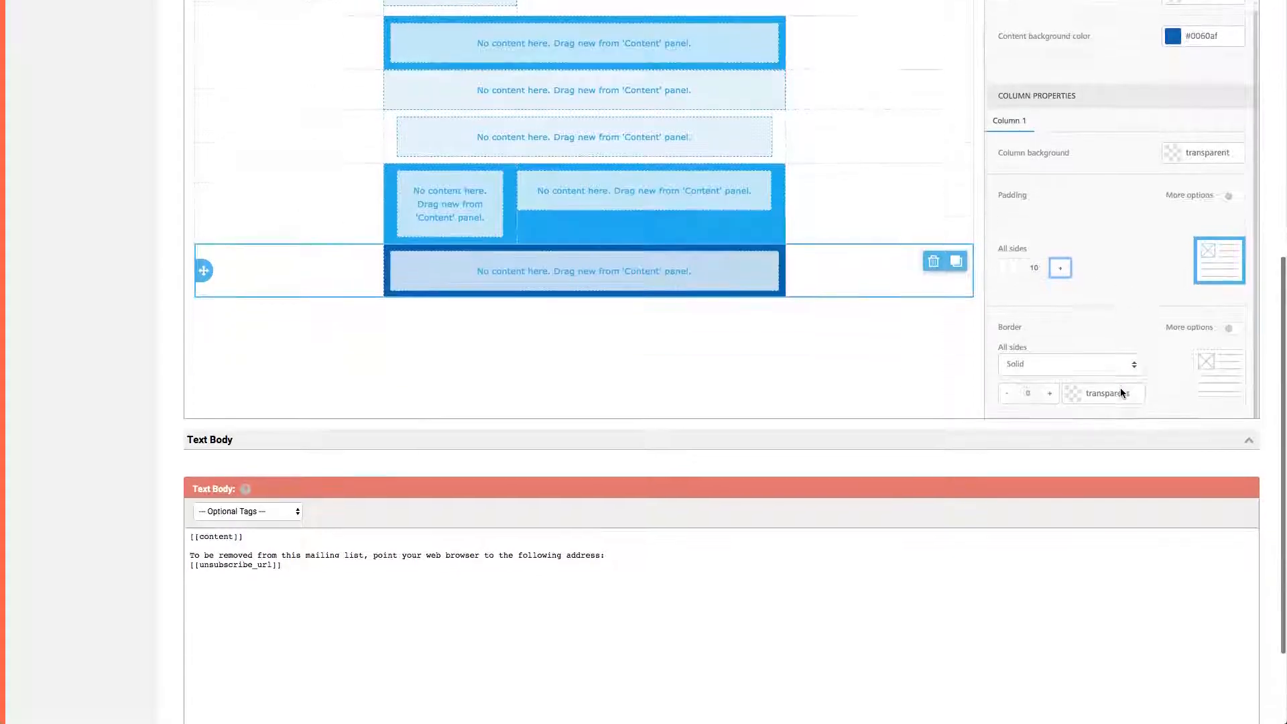
{"action": "scroll", "coordinate": [899, 292], "scroll_direction": "up", "scroll_amount": 3}
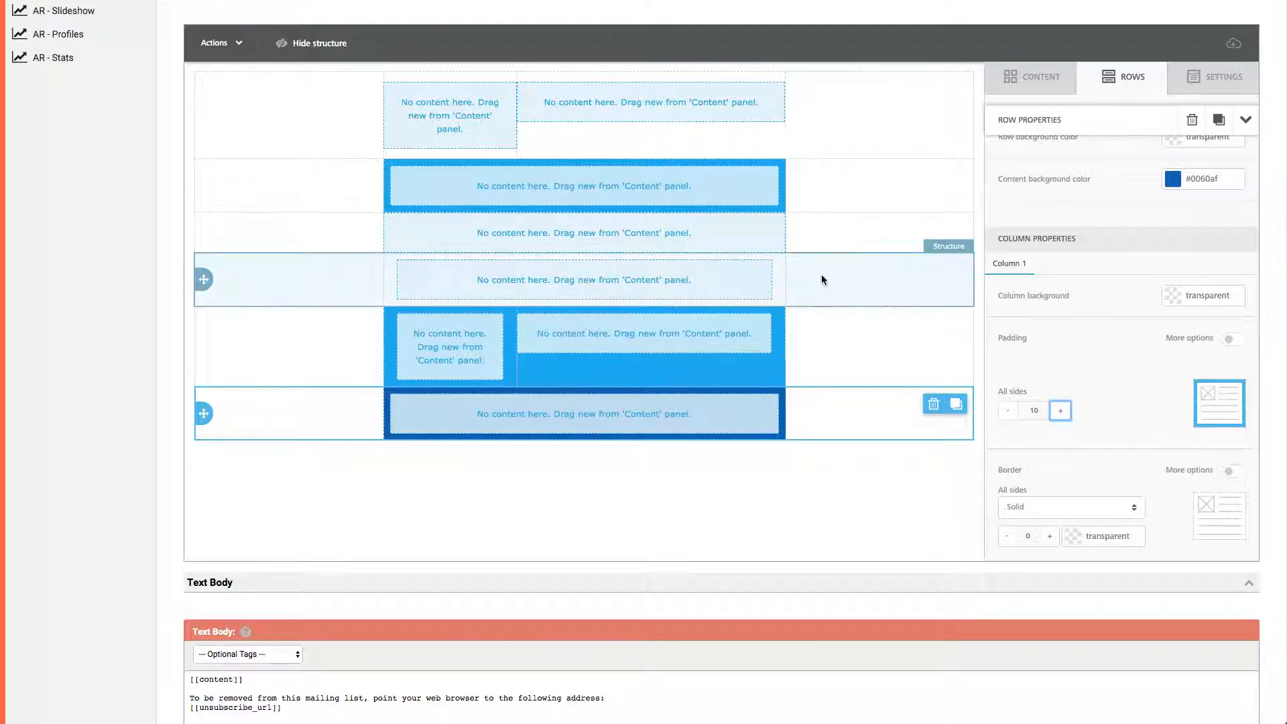
{"action": "left_click", "coordinate": [838, 276]}
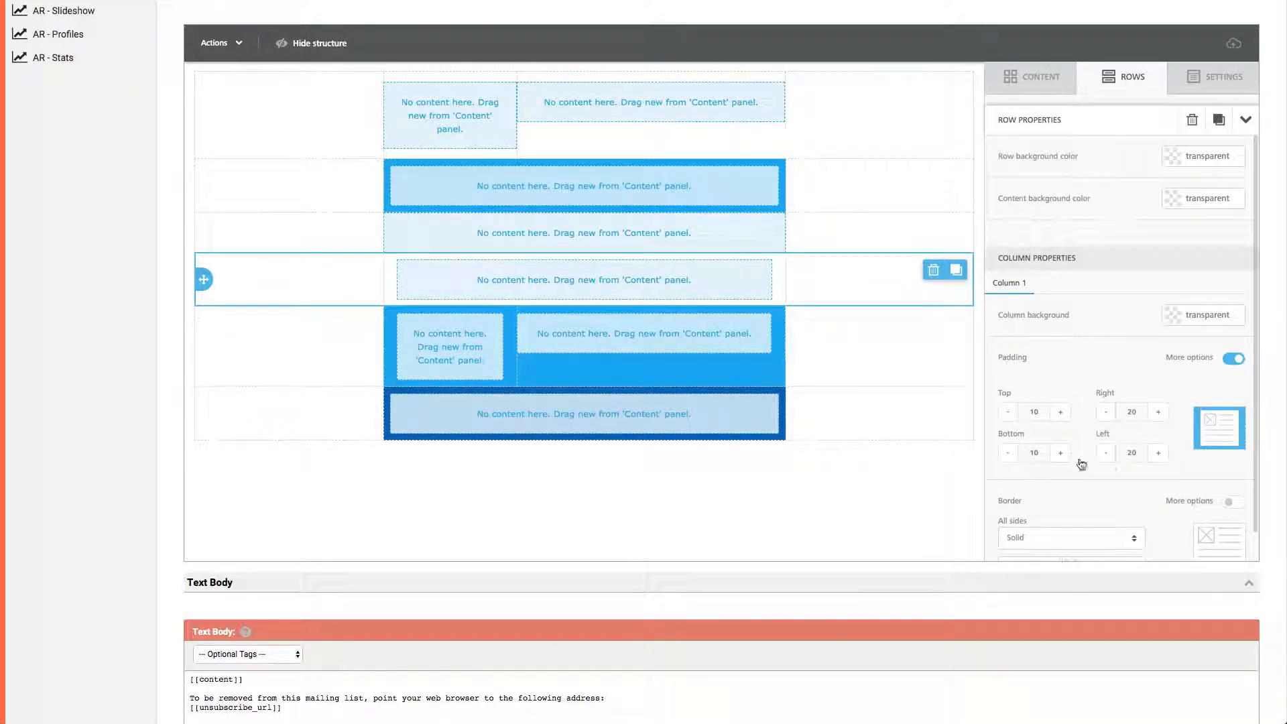
{"action": "scroll", "coordinate": [1052, 455], "scroll_direction": "down", "scroll_amount": 3}
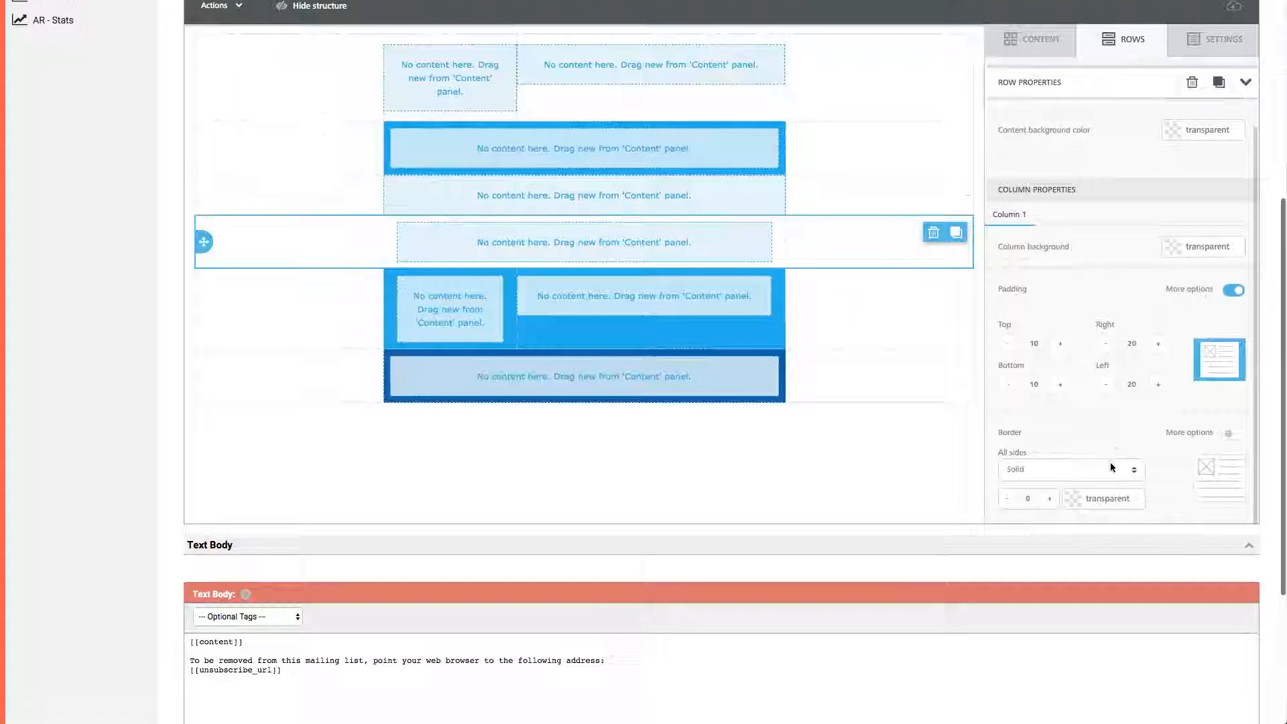
{"action": "left_click", "coordinate": [1051, 499]}
{"action": "left_click", "coordinate": [1050, 498]}
{"action": "left_click", "coordinate": [1050, 499]}
{"action": "left_click", "coordinate": [1050, 499]}
{"action": "left_click", "coordinate": [1050, 499]}
{"action": "left_click", "coordinate": [1050, 499]}
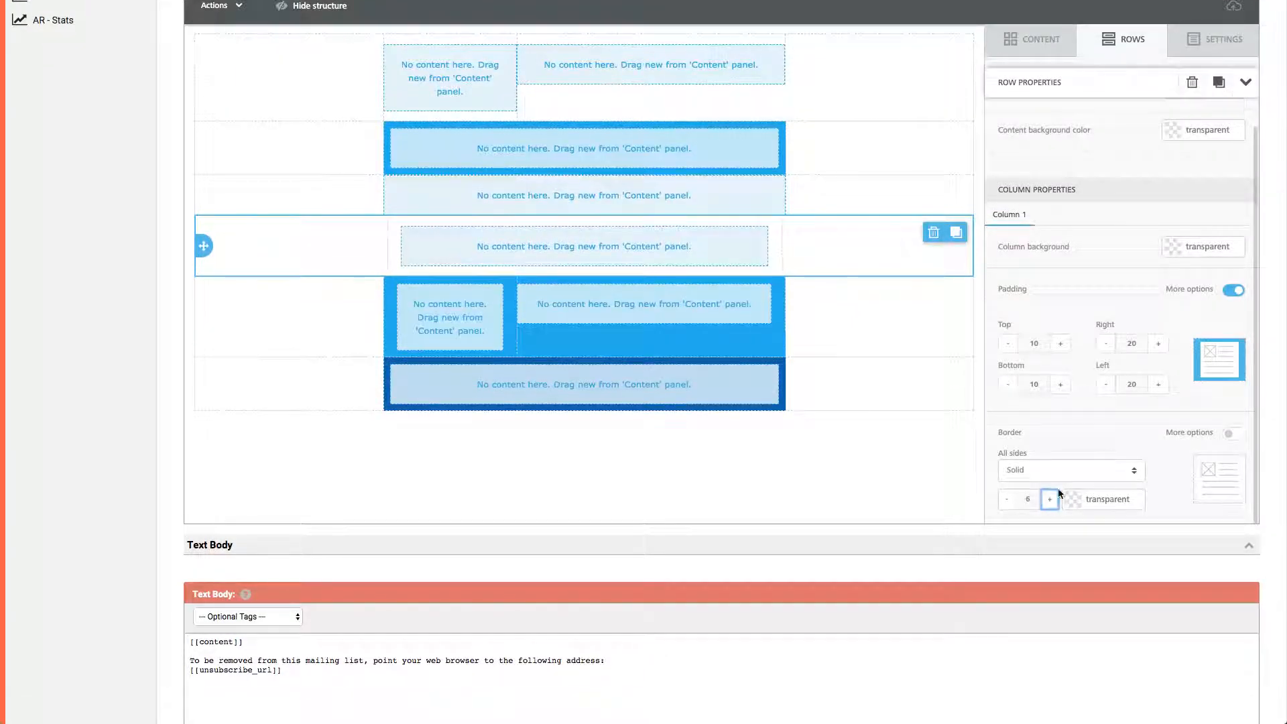
Color the fourth row's column border dark purple #1E0532 and set its width to 5 on all sides.
{"action": "left_click", "coordinate": [1069, 499]}
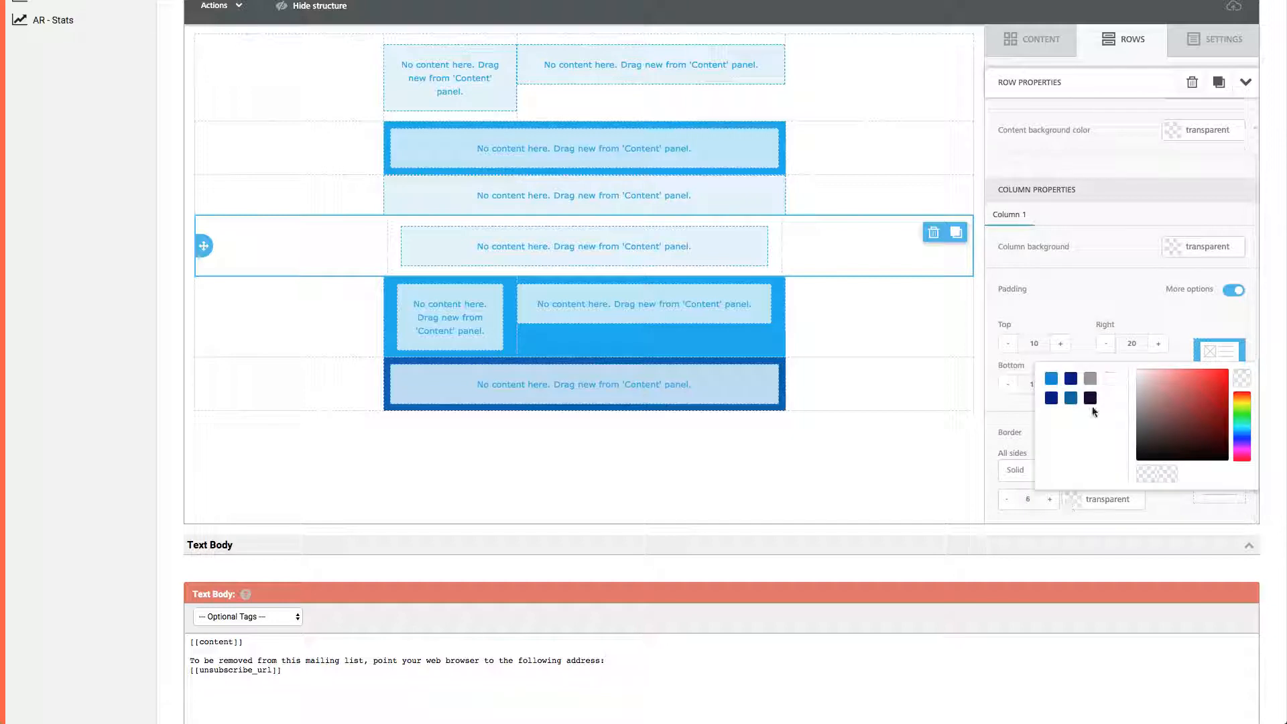
{"action": "left_click", "coordinate": [1093, 399]}
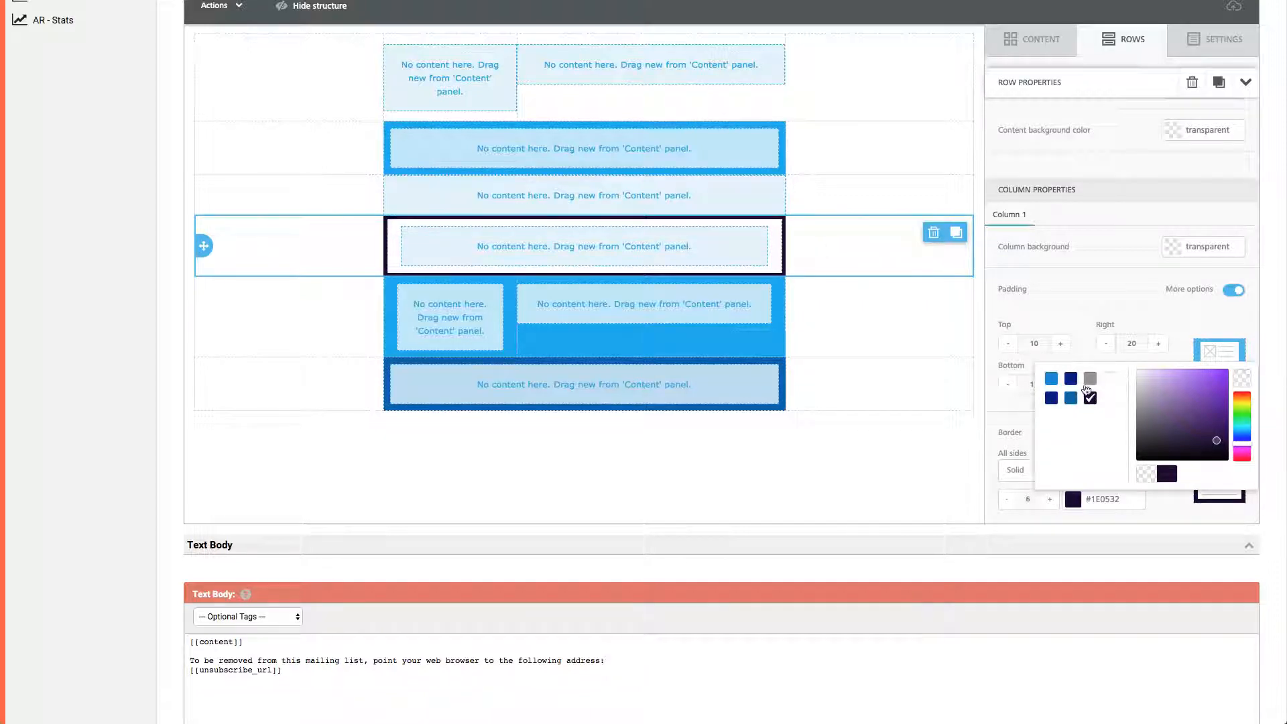
{"action": "left_click", "coordinate": [1093, 312]}
{"action": "scroll", "coordinate": [1121, 439], "scroll_direction": "down", "scroll_amount": 2}
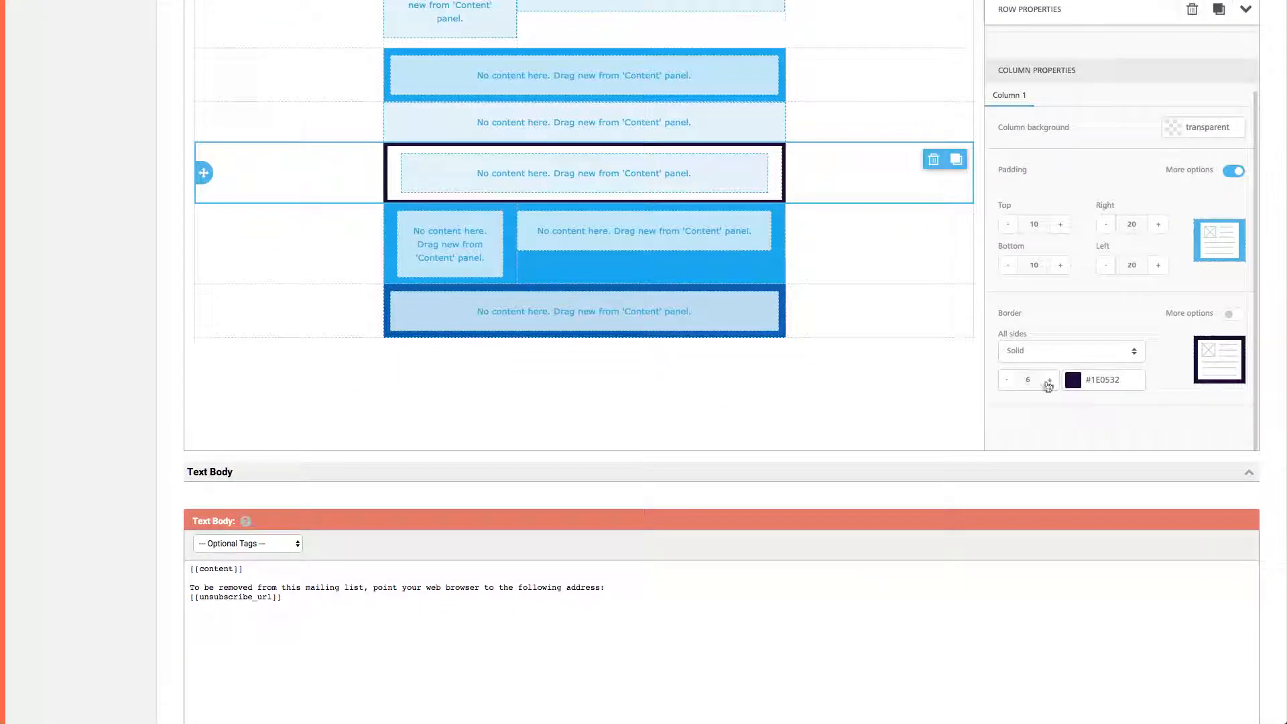
{"action": "left_click", "coordinate": [1007, 380]}
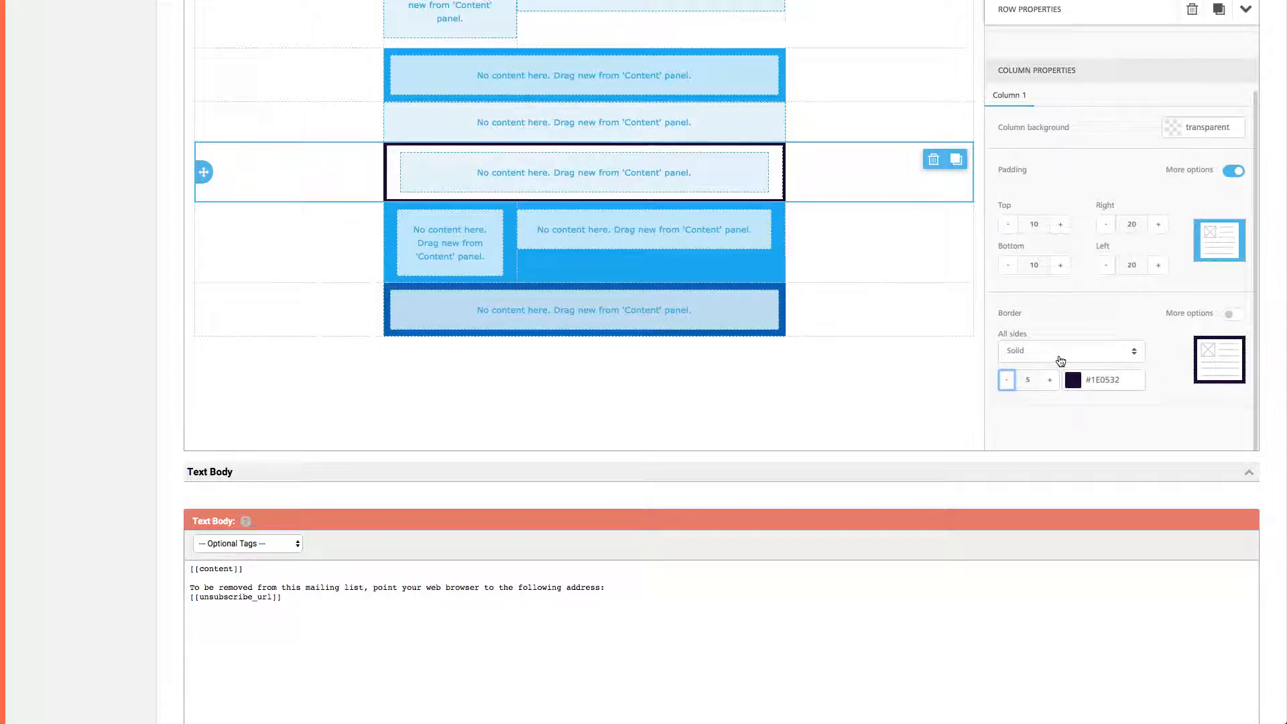
Review the dotted and dashed border styles for the fourth row's column and keep the border solid.
{"action": "left_click", "coordinate": [1057, 355]}
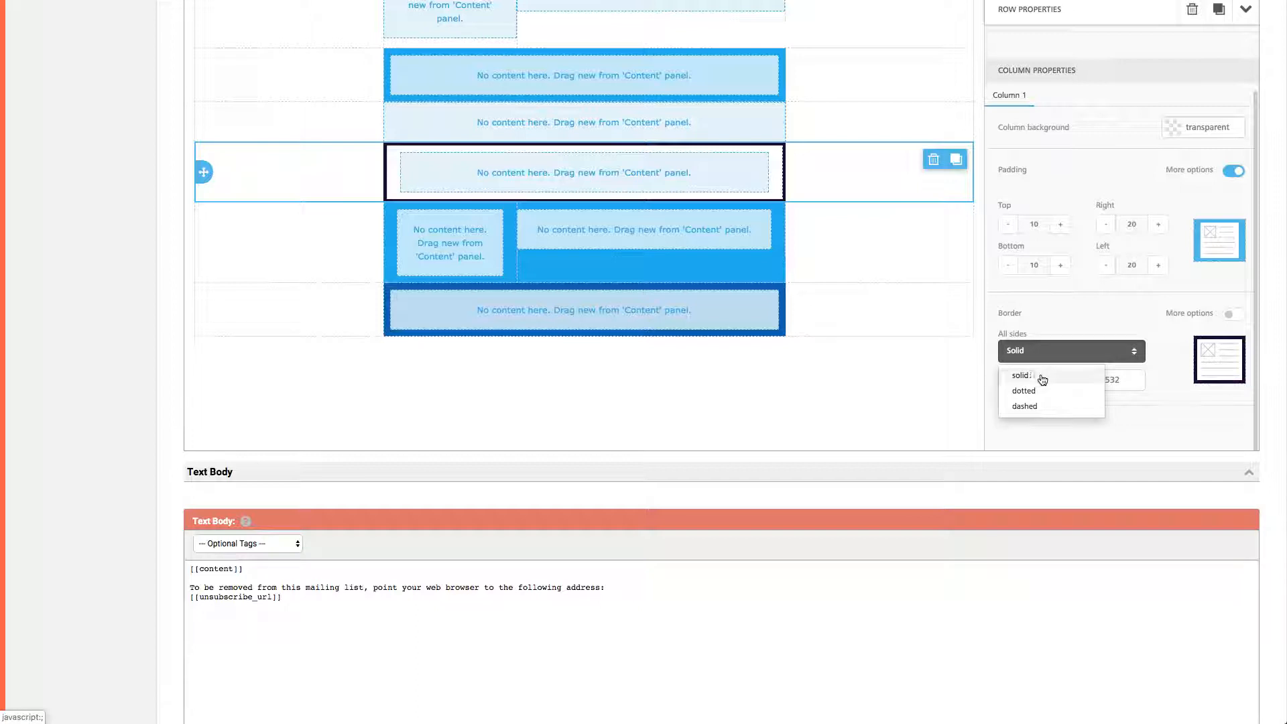
{"action": "left_click", "coordinate": [1047, 392]}
{"action": "left_click", "coordinate": [1040, 406]}
{"action": "left_click", "coordinate": [1049, 374]}
Enable separate border settings for each side of the fourth row's column and check the top border's style options.
{"action": "left_click", "coordinate": [1227, 314]}
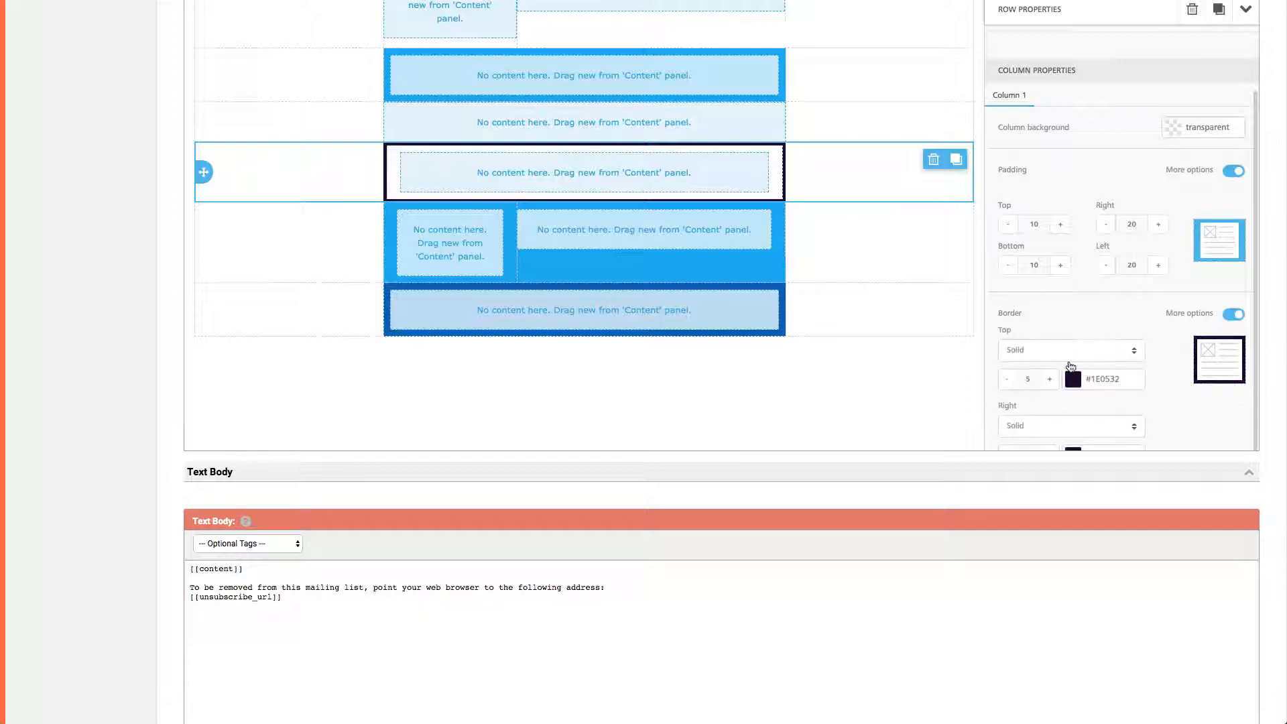
{"action": "scroll", "coordinate": [1071, 370], "scroll_direction": "down", "scroll_amount": 3}
{"action": "scroll", "coordinate": [1070, 371], "scroll_direction": "down", "scroll_amount": 1}
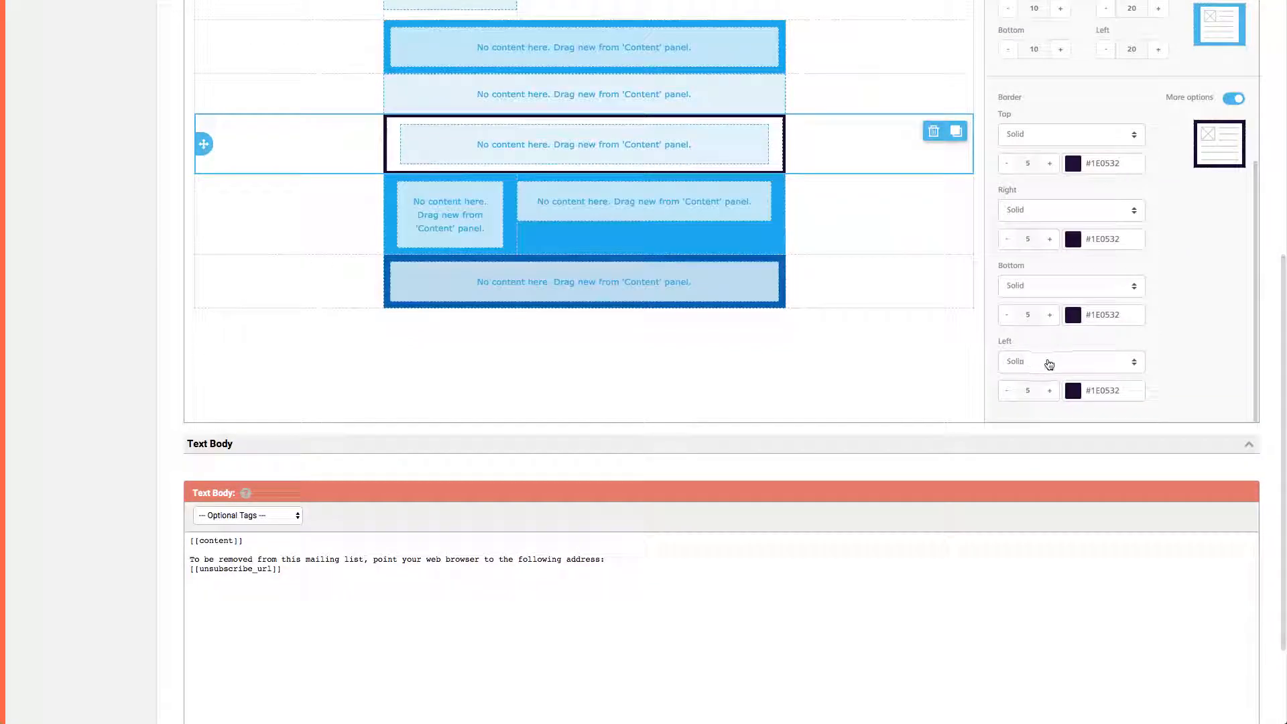
{"action": "left_click", "coordinate": [1039, 138]}
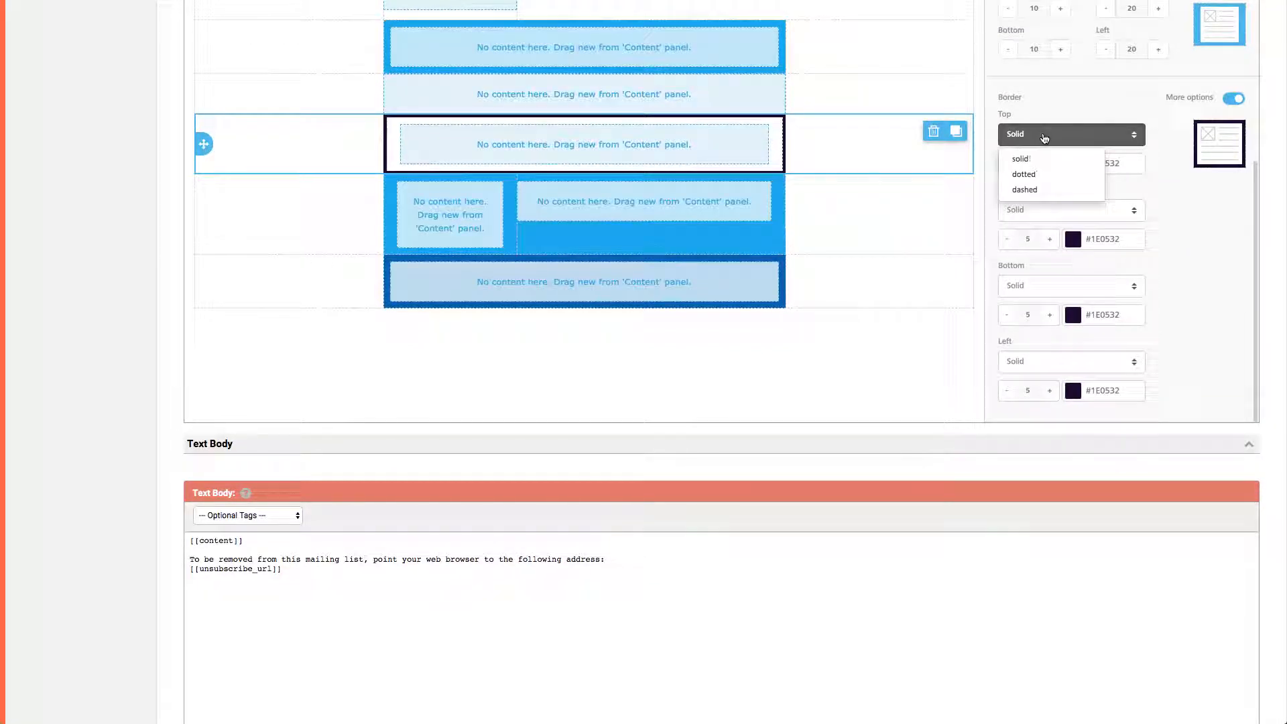
{"action": "left_click", "coordinate": [1049, 117]}
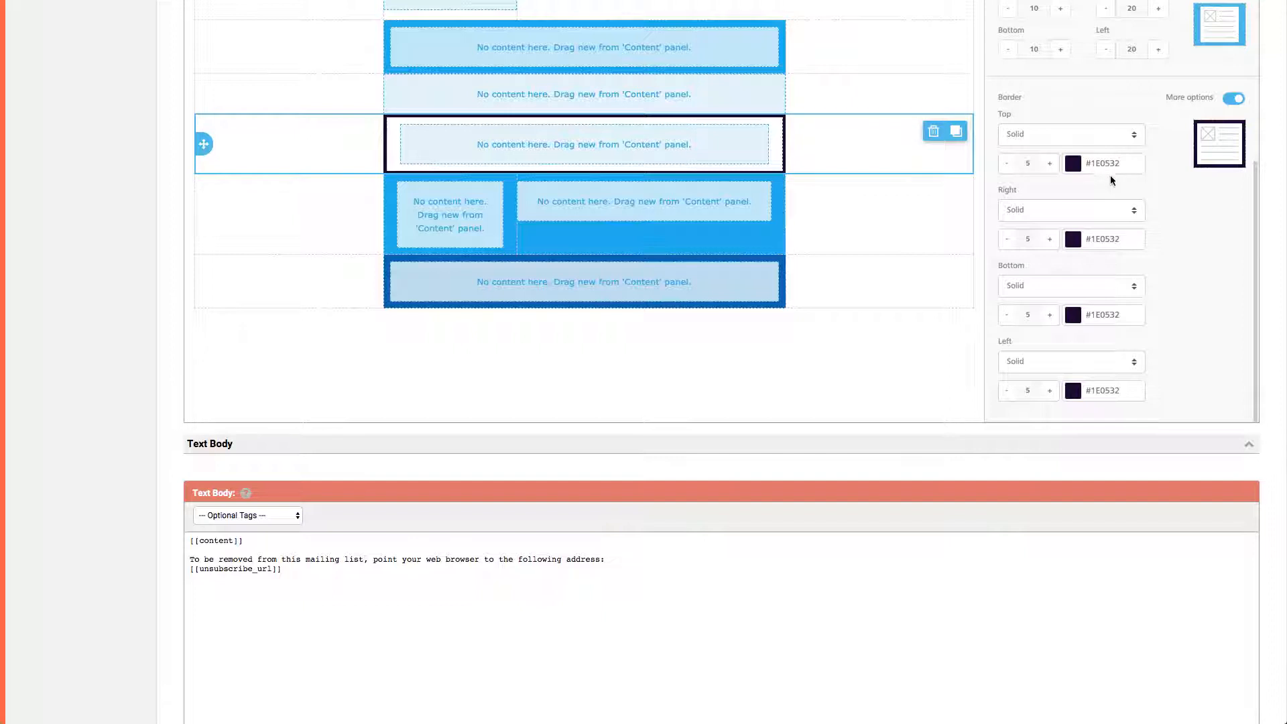
Disable the per-side border settings of the fourth row's column and leave its border at width 0 and transparent.
{"action": "left_click", "coordinate": [1237, 101]}
{"action": "scroll", "coordinate": [1075, 231], "scroll_direction": "up", "scroll_amount": 4}
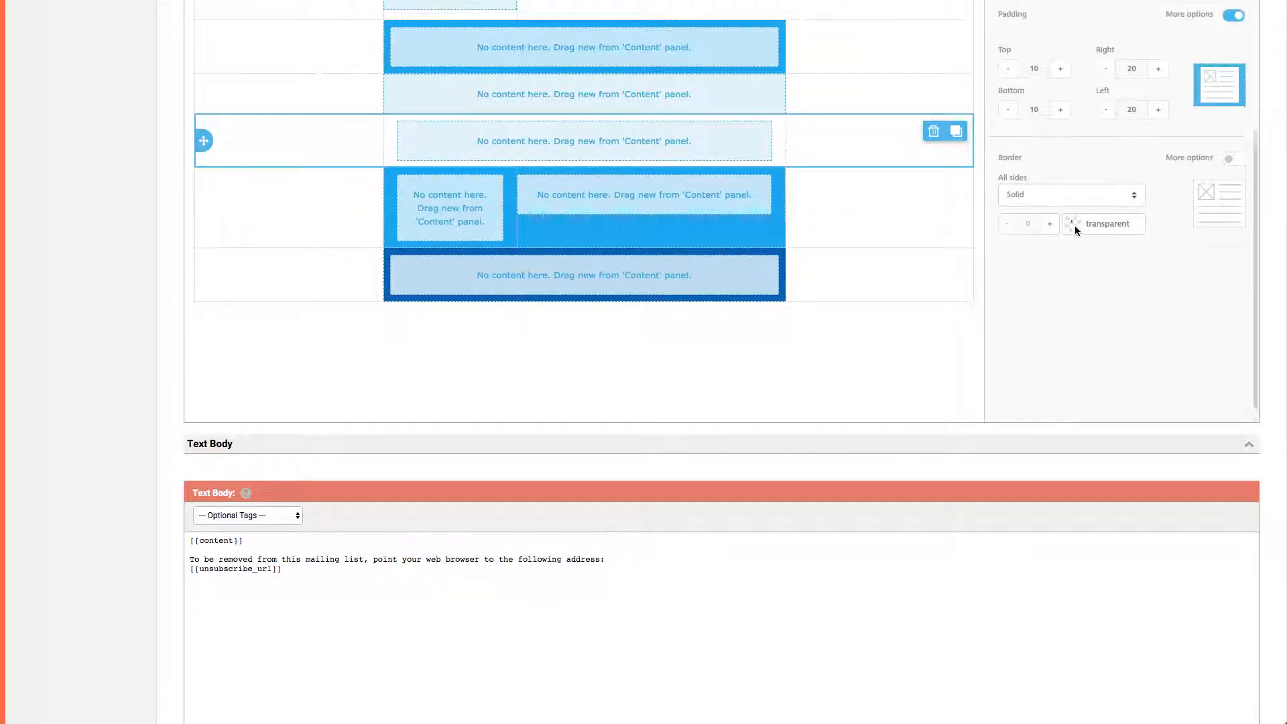
{"action": "left_click", "coordinate": [1006, 327]}
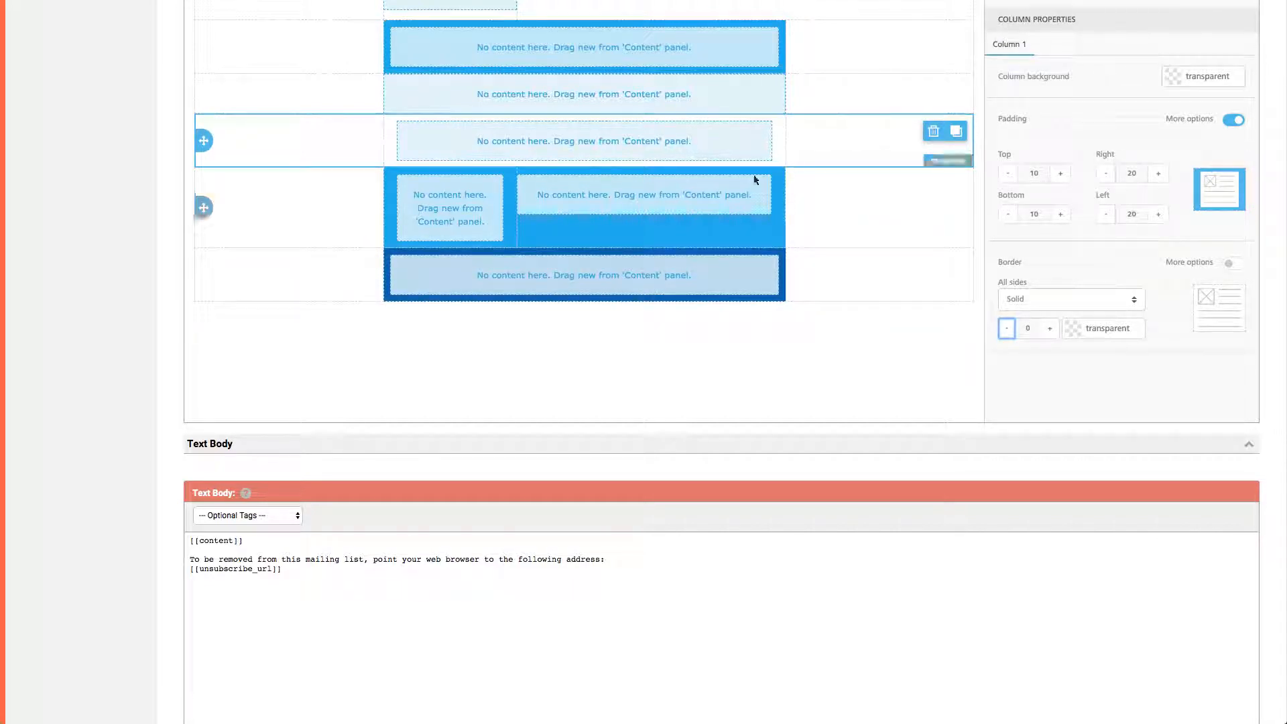
{"action": "scroll", "coordinate": [1100, 253], "scroll_direction": "up", "scroll_amount": 2}
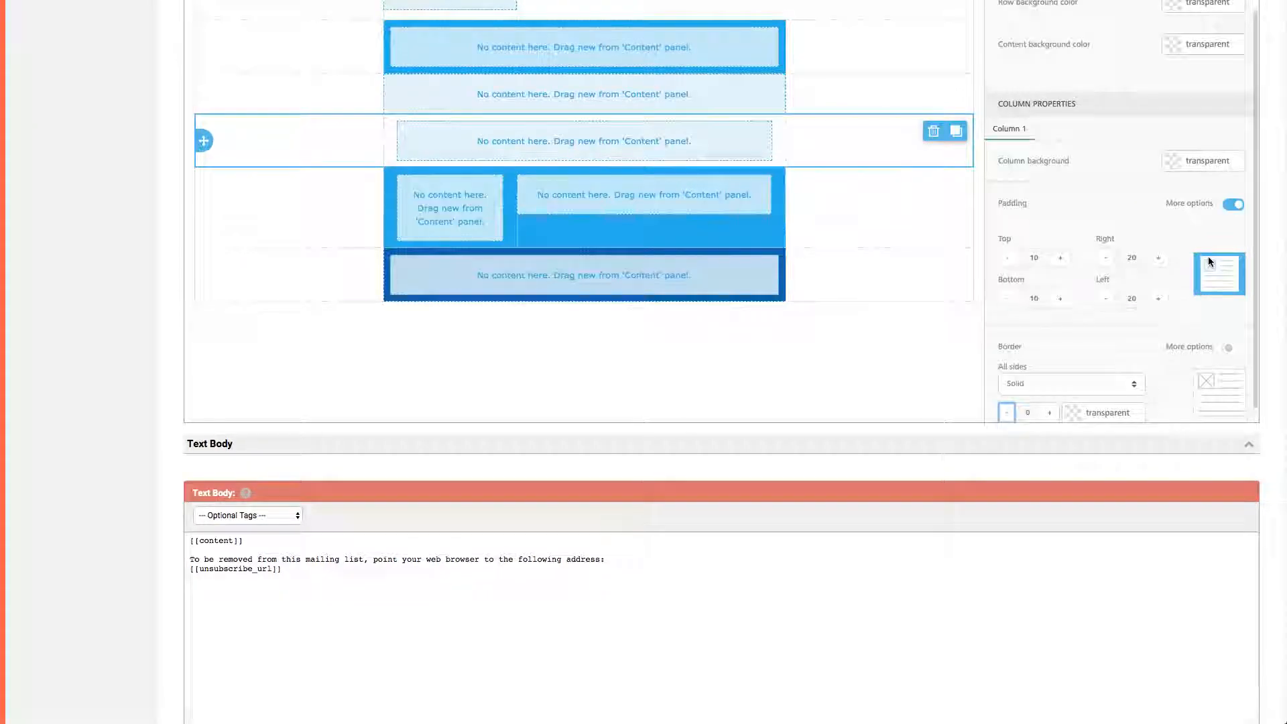
{"action": "scroll", "coordinate": [1205, 256], "scroll_direction": "up", "scroll_amount": 5}
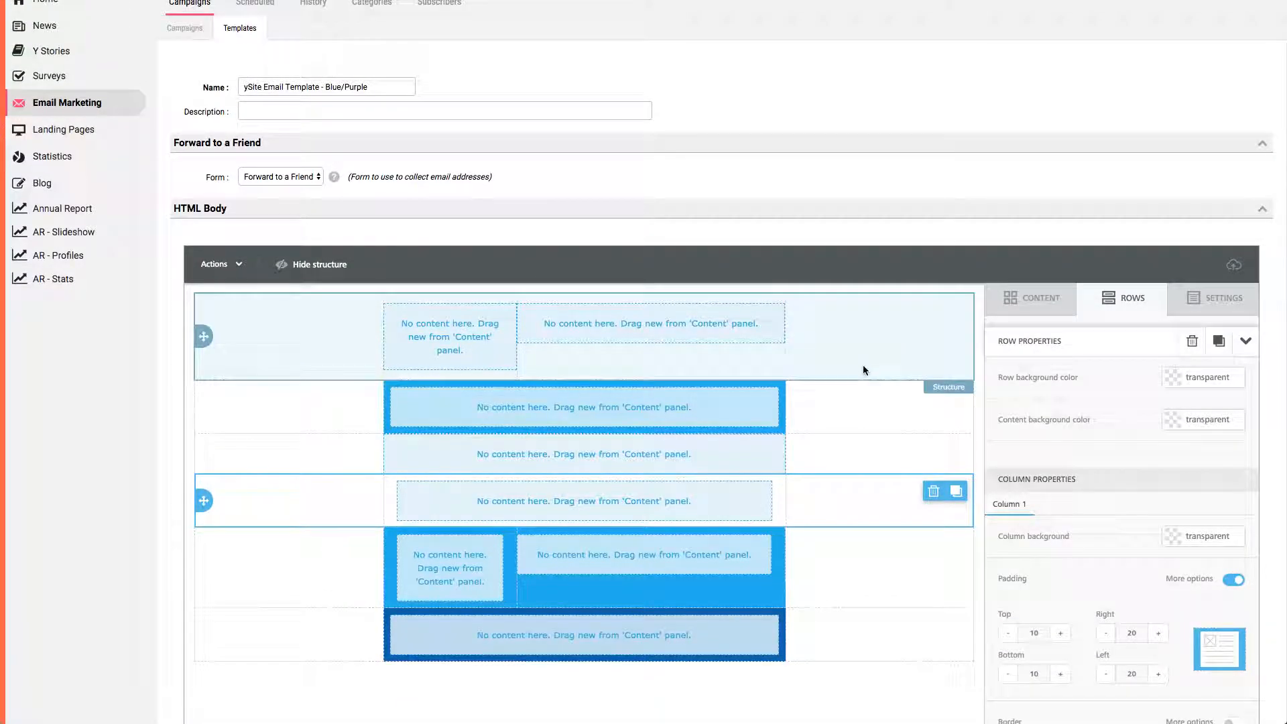